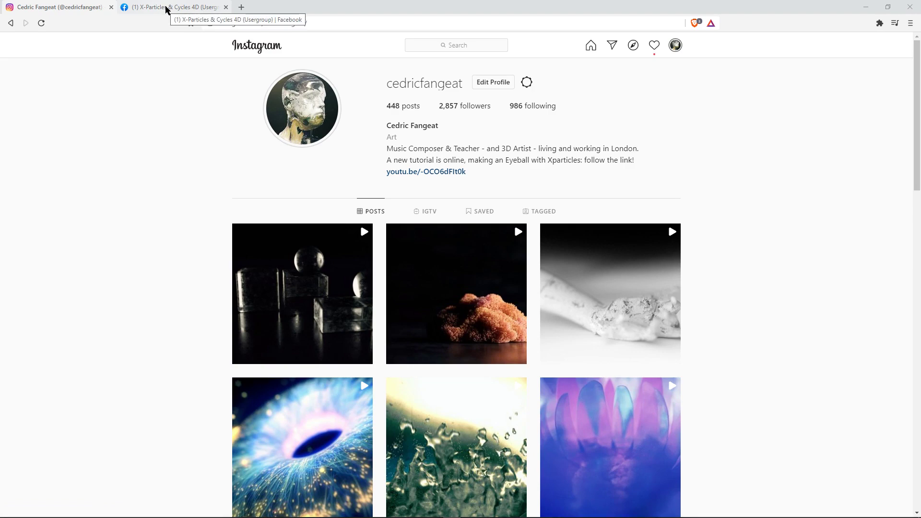
Step: View the shared post "The escape" and its comments in the X-Particles & Cycles 4D Facebook group, dismissing the Dropbox notification
{"action": "left_click", "coordinate": [165, 9]}
{"action": "scroll", "coordinate": [352, 269], "scroll_direction": "up", "scroll_amount": 1}
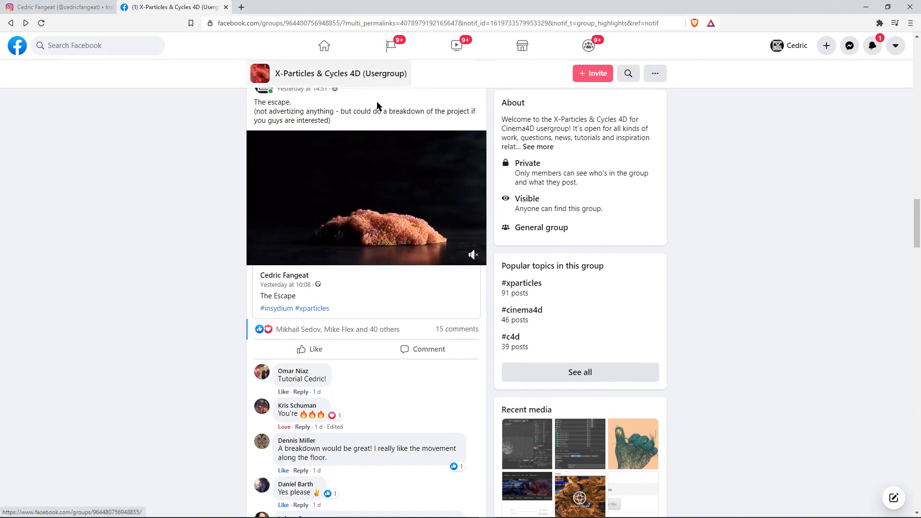
{"action": "scroll", "coordinate": [407, 320], "scroll_direction": "down", "scroll_amount": 1}
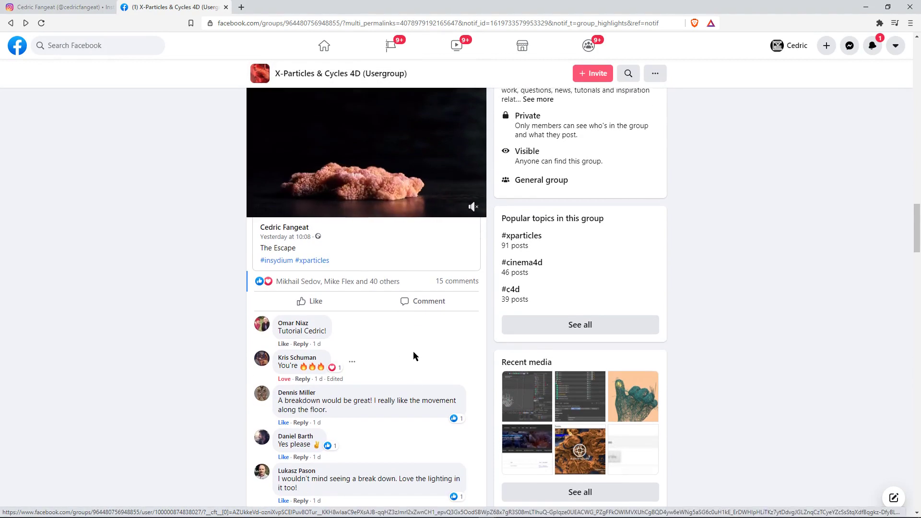
{"action": "scroll", "coordinate": [410, 360], "scroll_direction": "down", "scroll_amount": 1}
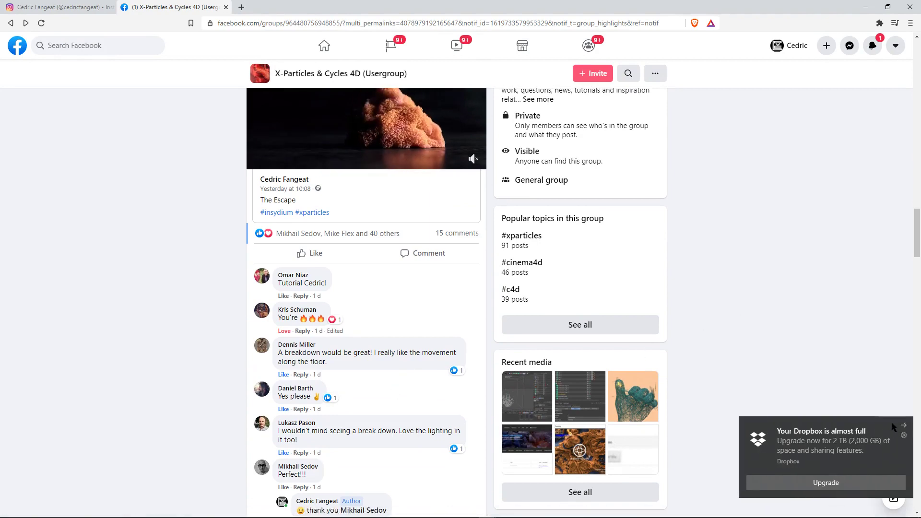
{"action": "left_click", "coordinate": [904, 425]}
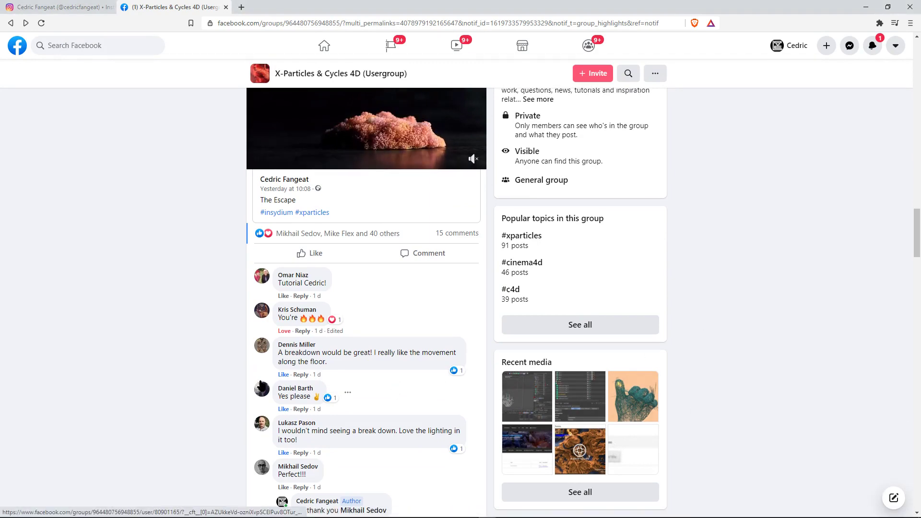
{"action": "scroll", "coordinate": [334, 391], "scroll_direction": "down", "scroll_amount": 5}
{"action": "scroll", "coordinate": [333, 391], "scroll_direction": "up", "scroll_amount": 9}
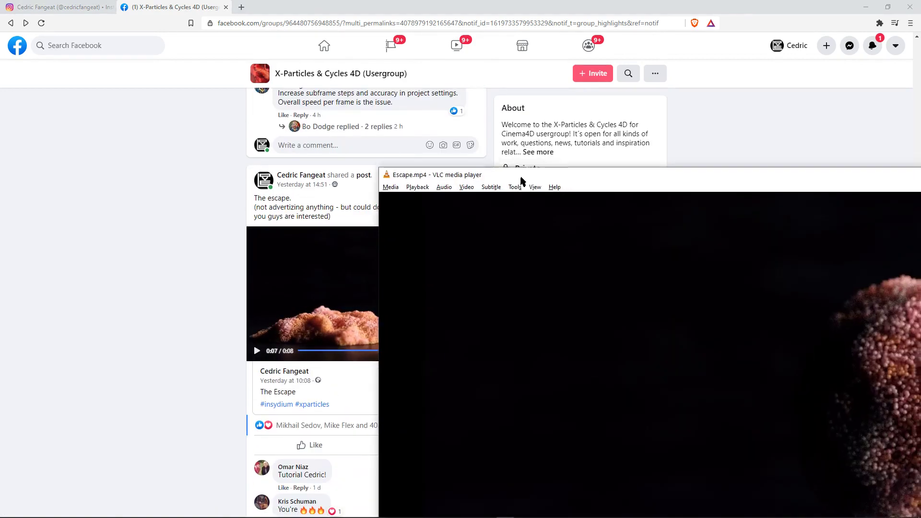
Step: Play Escape.mp4 from the start and Escape_02.mp4 in VLC media player, and return to the Instagram profile in the browser
{"action": "left_click_drag", "start_coordinate": [520, 180], "coordinate": [106, 4]}
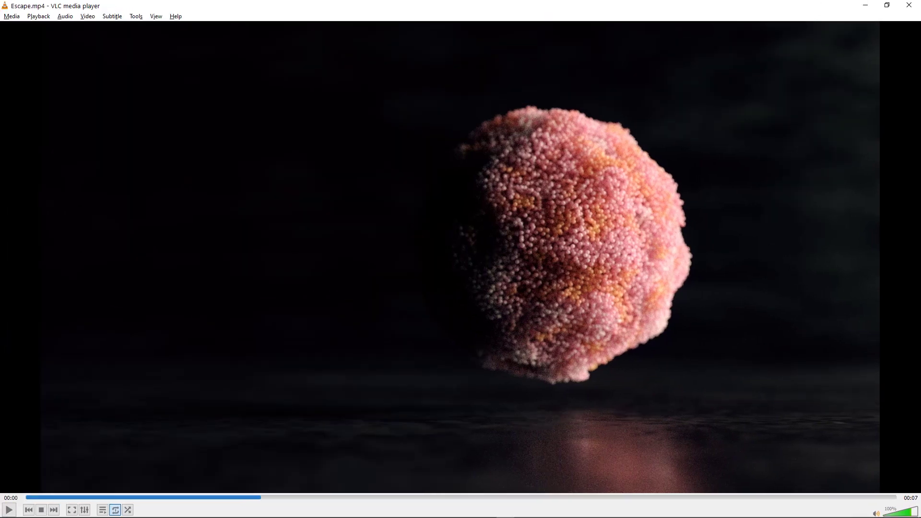
{"action": "left_click_drag", "start_coordinate": [37, 498], "coordinate": [27, 498]}
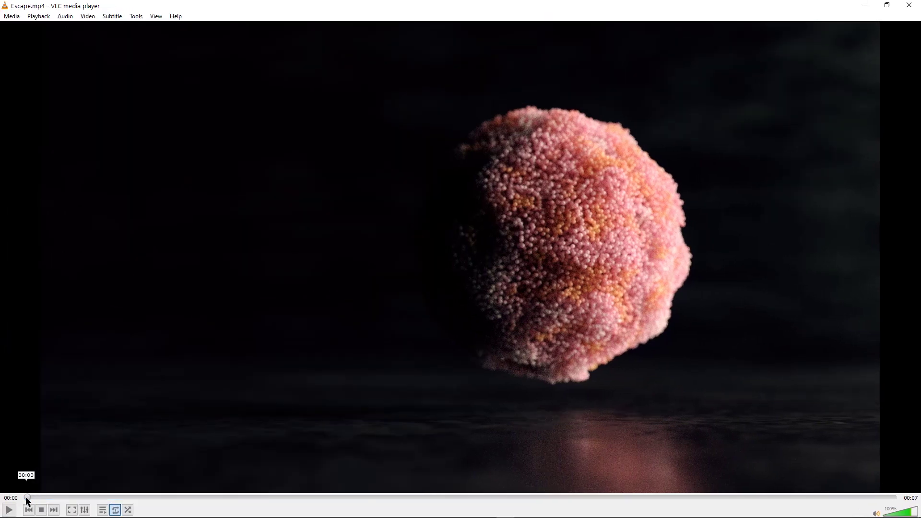
{"action": "left_click", "coordinate": [9, 510]}
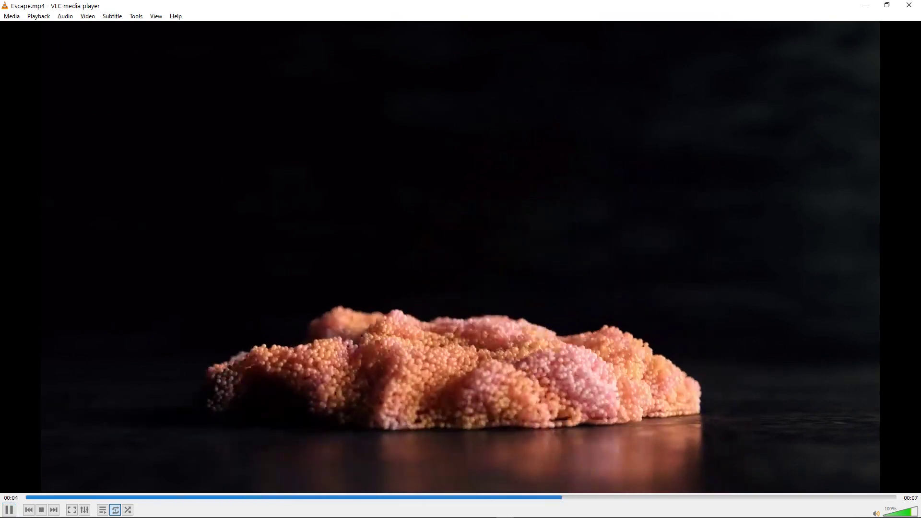
{"action": "left_click", "coordinate": [56, 509]}
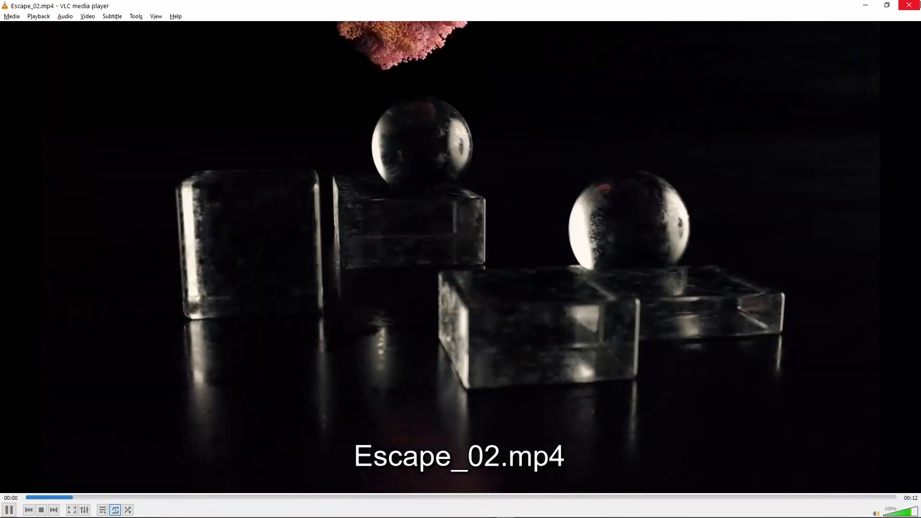
{"action": "left_click", "coordinate": [915, 10]}
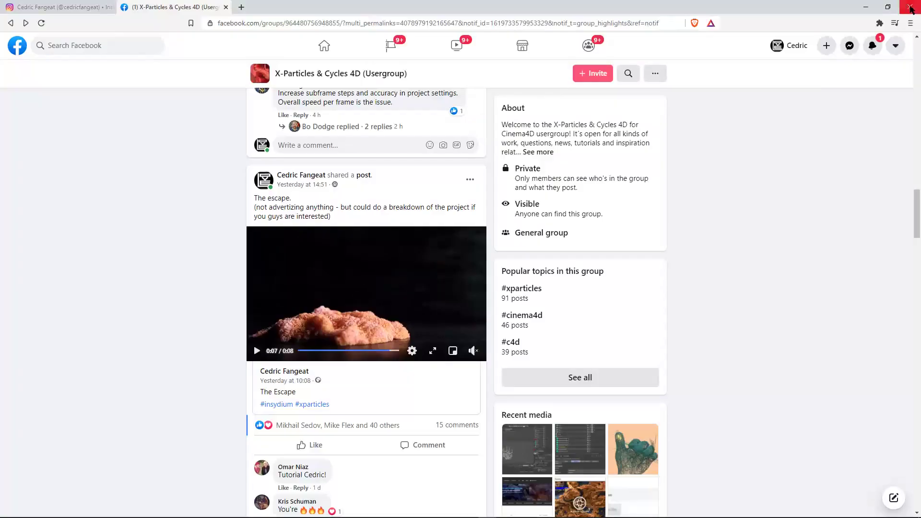
{"action": "left_click", "coordinate": [70, 10]}
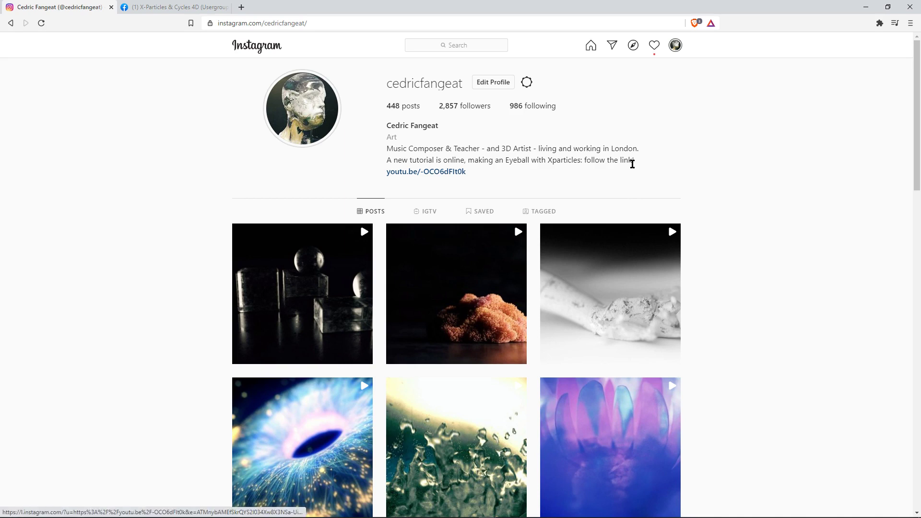
Step: Switch to Cinema 4D, expand the xpSystem hierarchy, and delete the Pyramid from the Scene object group
{"action": "key", "text": "alt+Tab"}
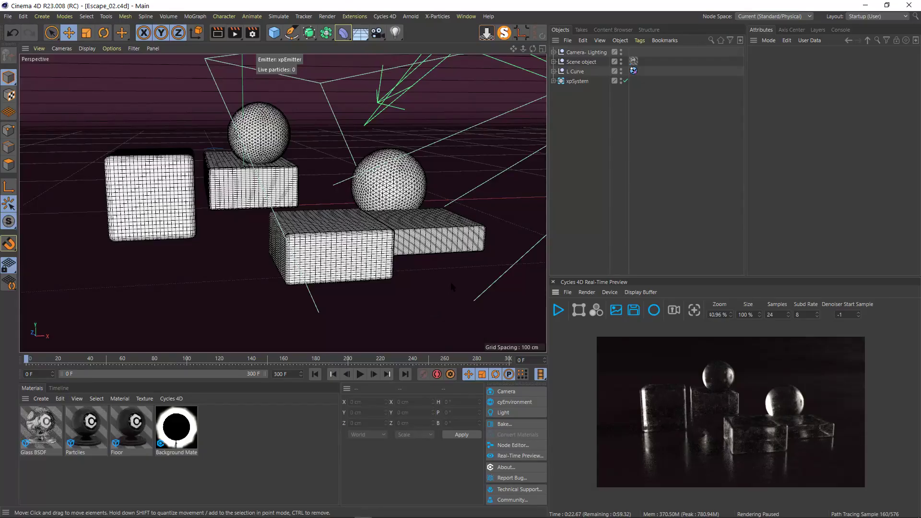
{"action": "left_click", "coordinate": [554, 81]}
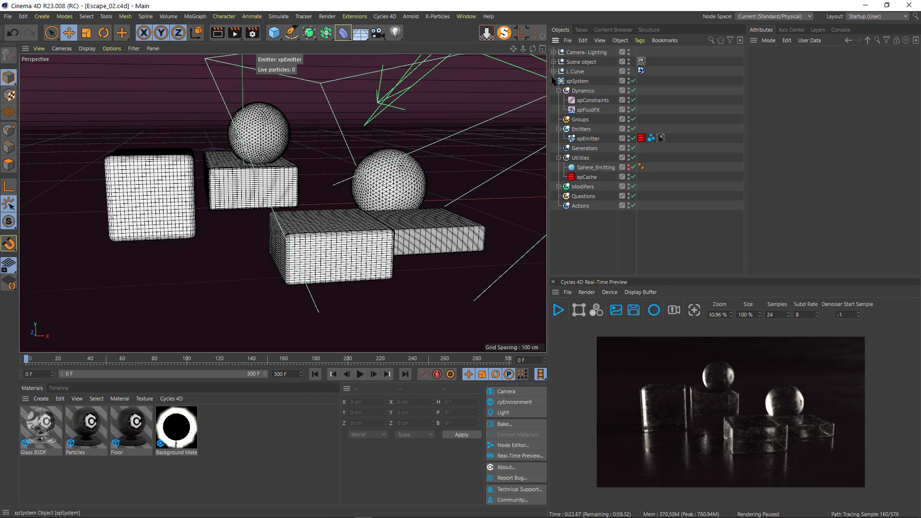
{"action": "left_click", "coordinate": [555, 62]}
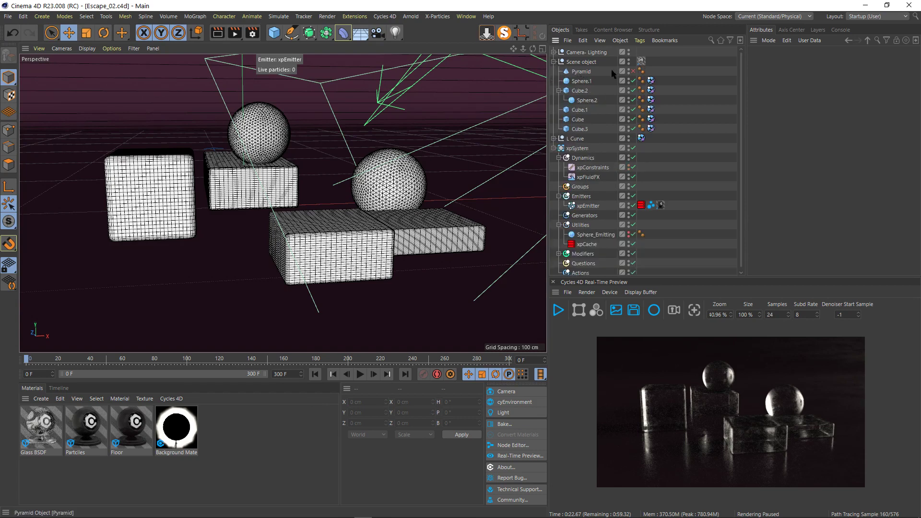
{"action": "left_click", "coordinate": [584, 72]}
{"action": "key", "text": "Delete"}
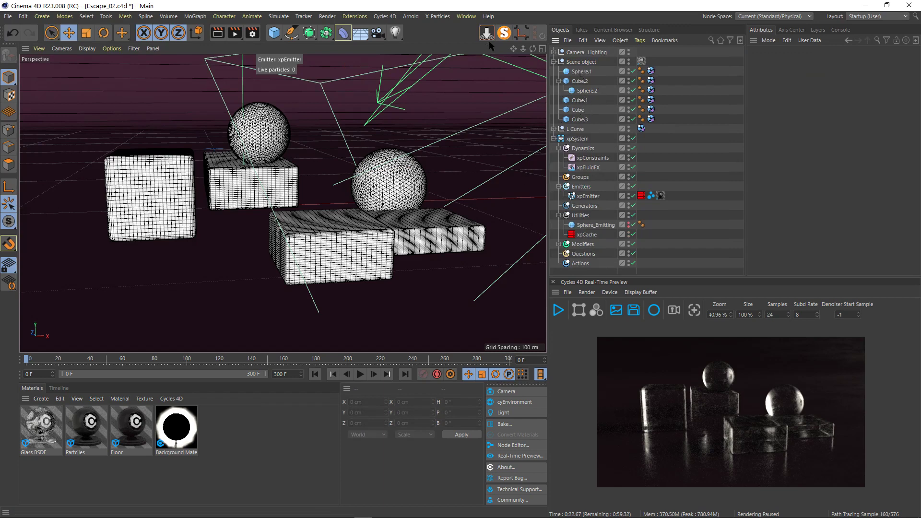
{"action": "left_click", "coordinate": [554, 61]}
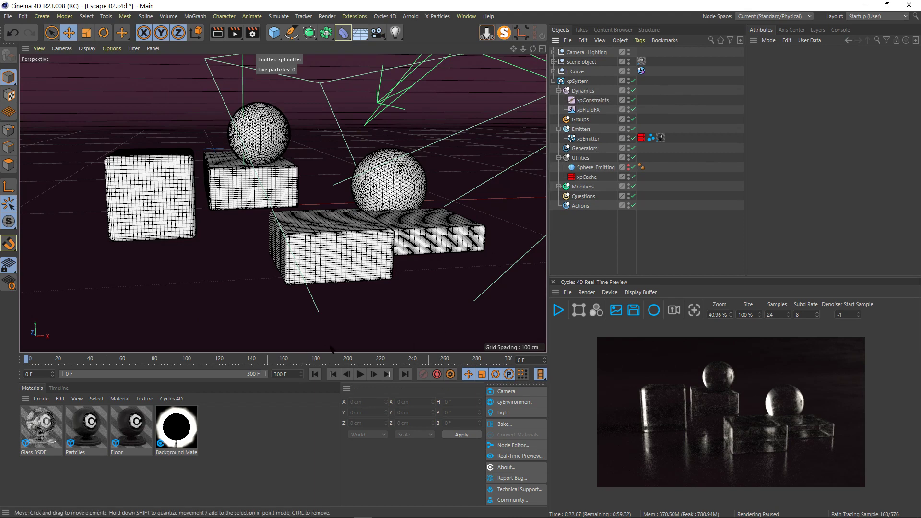
Step: View the video post captioned "The escape" on the Instagram profile and return to Cinema 4D
{"action": "key", "text": "alt+Tab"}
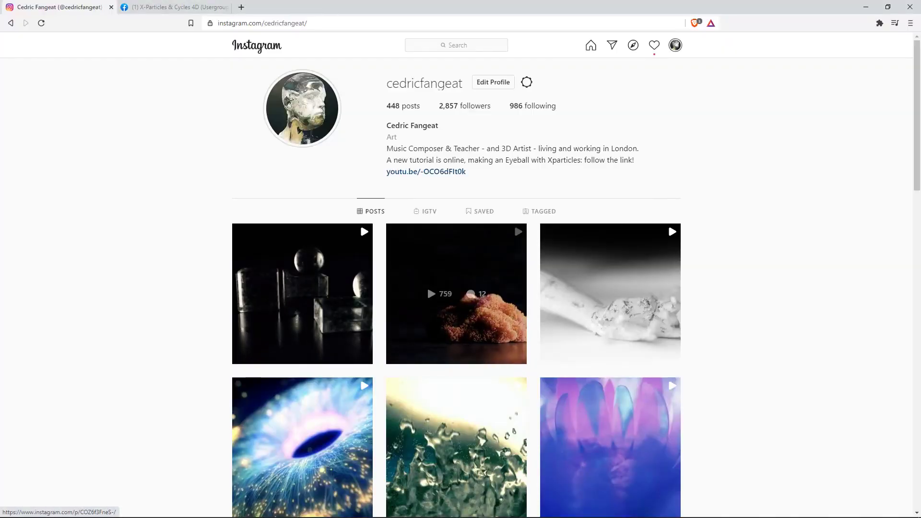
{"action": "left_click", "coordinate": [427, 285]}
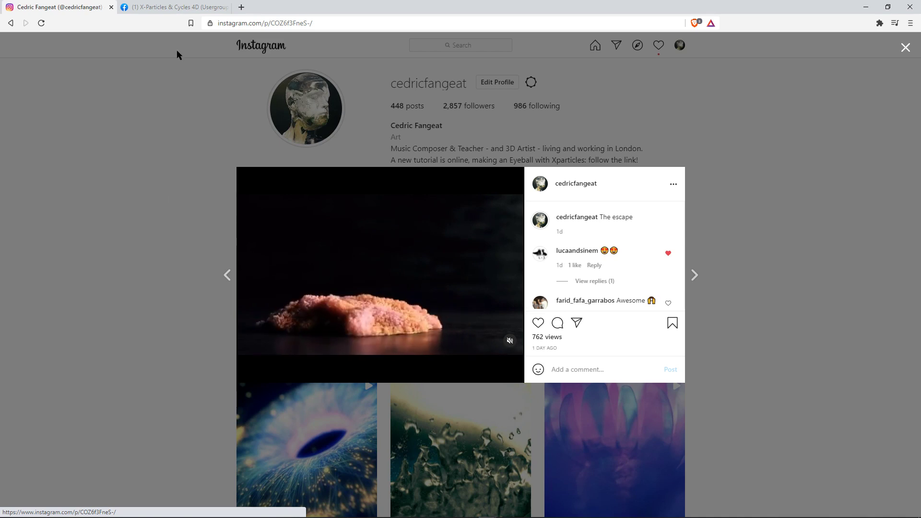
{"action": "key", "text": "alt+Tab"}
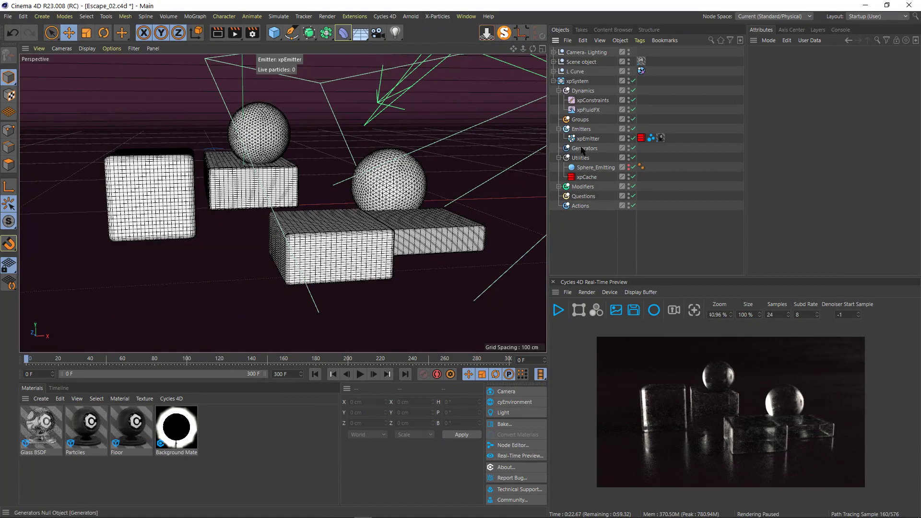
Step: Examine the object settings of xpFluidFX and the connection settings of xpConstraints, widening the attributes area
{"action": "left_click", "coordinate": [591, 110]}
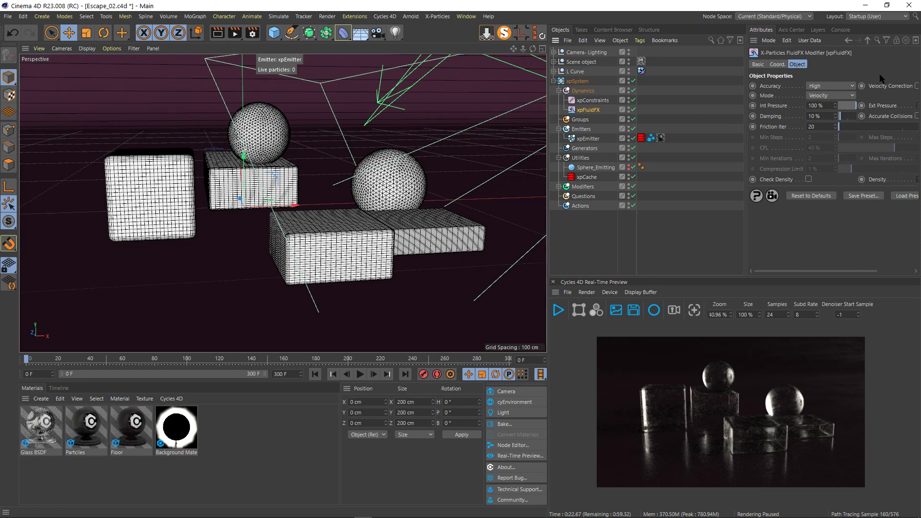
{"action": "left_click", "coordinate": [594, 101]}
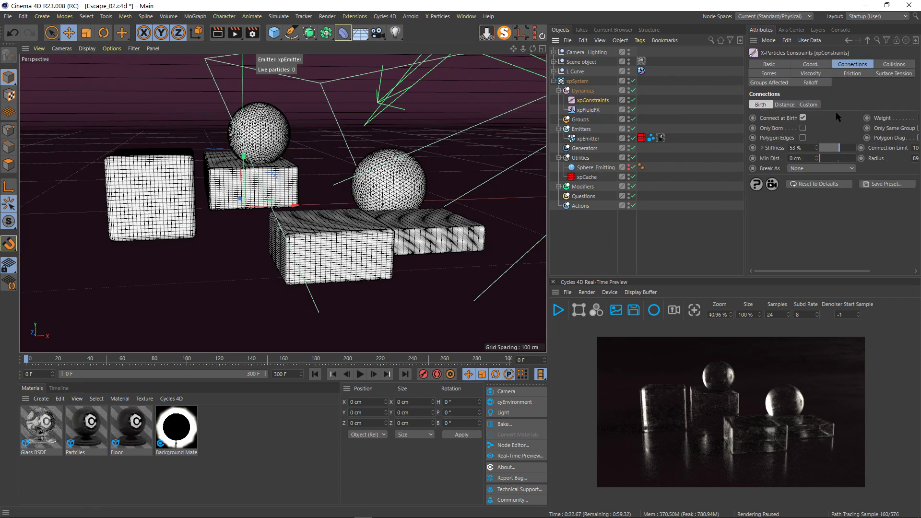
{"action": "left_click_drag", "start_coordinate": [834, 115], "coordinate": [808, 129]}
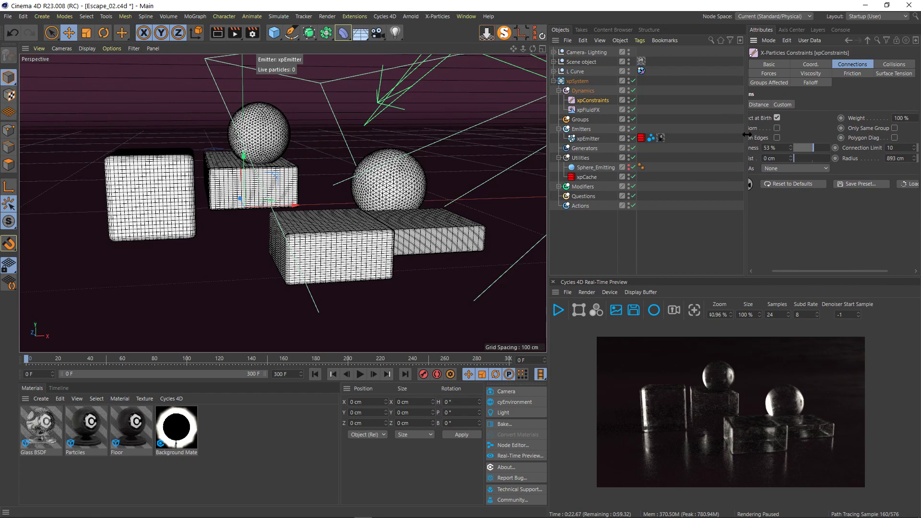
{"action": "left_click_drag", "start_coordinate": [748, 135], "coordinate": [661, 159]}
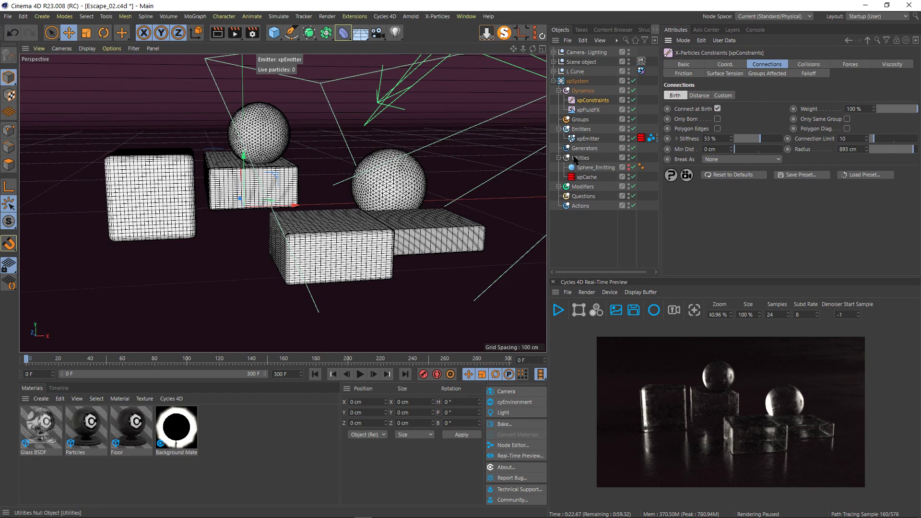
Step: Examine the object settings of xpEmitter and of its source object, Sphere_Emitting
{"action": "left_click", "coordinate": [586, 139]}
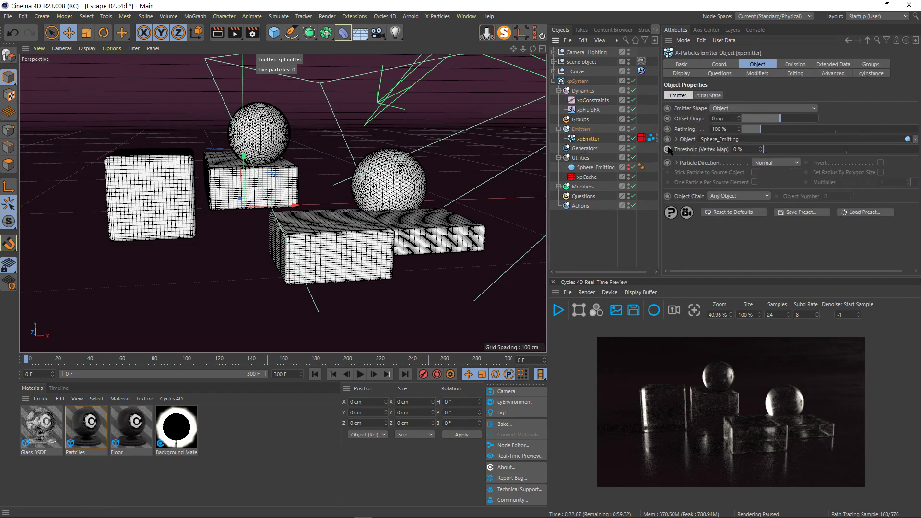
{"action": "left_click_drag", "start_coordinate": [662, 149], "coordinate": [696, 149]}
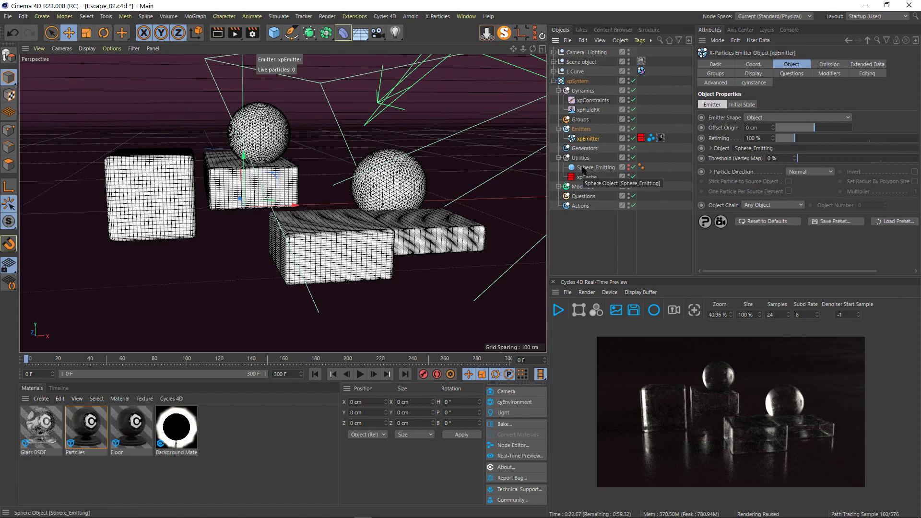
{"action": "left_click", "coordinate": [606, 167]}
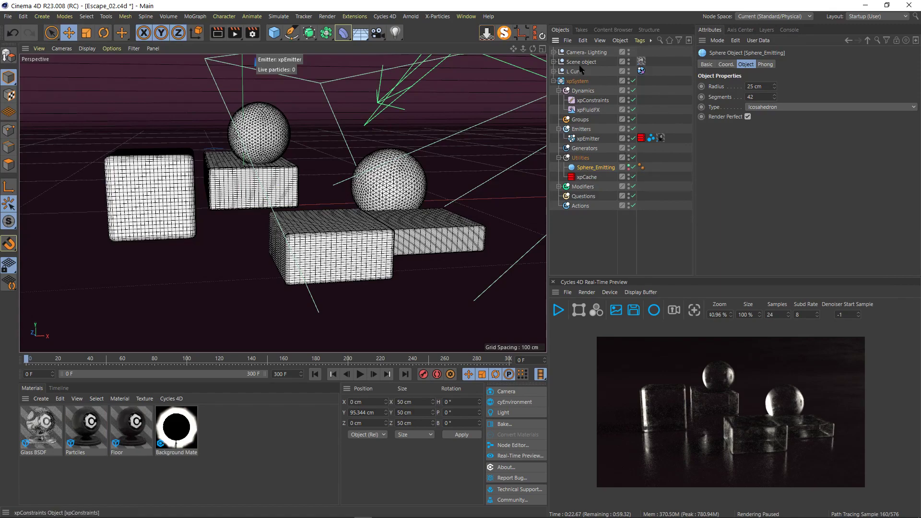
Step: Expand the Camera- Lighting group, leave the active camera view, and play the particle simulation to frame 23
{"action": "left_click", "coordinate": [553, 53]}
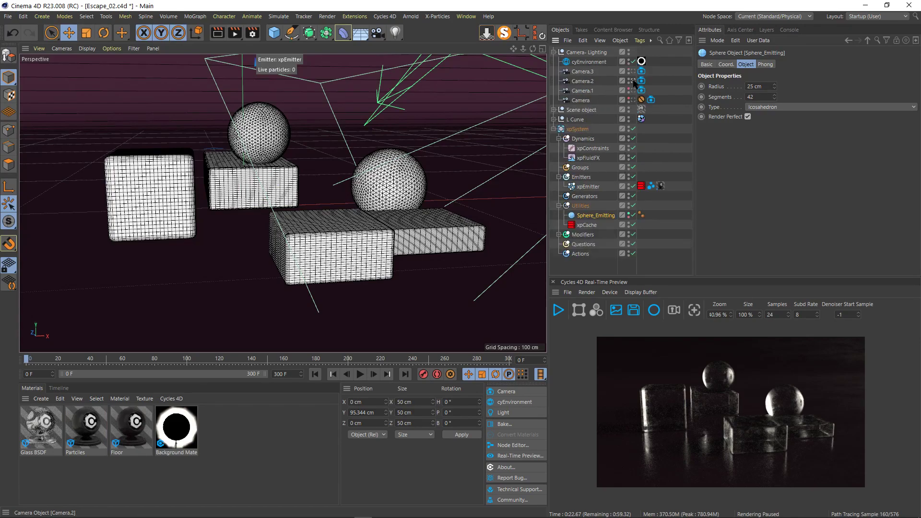
{"action": "left_click", "coordinate": [633, 81]}
{"action": "left_click_drag", "start_coordinate": [523, 49], "coordinate": [480, 49]}
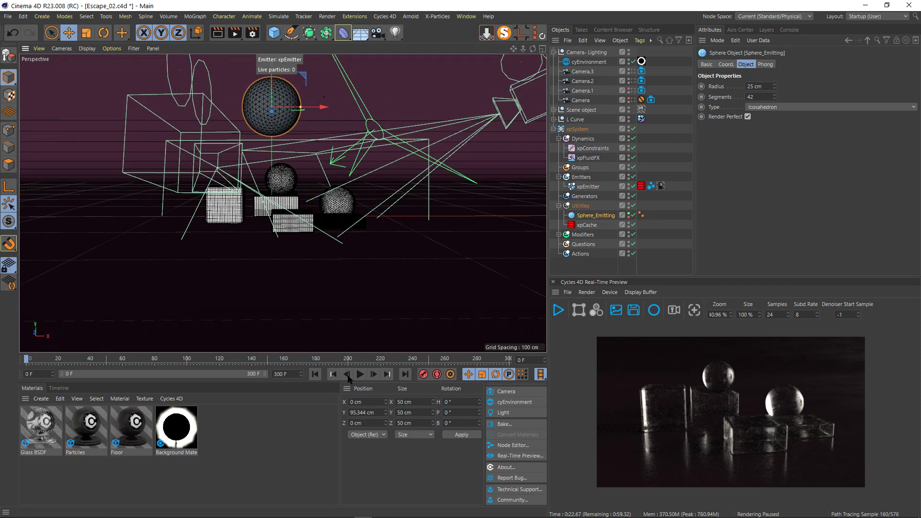
{"action": "left_click", "coordinate": [360, 374]}
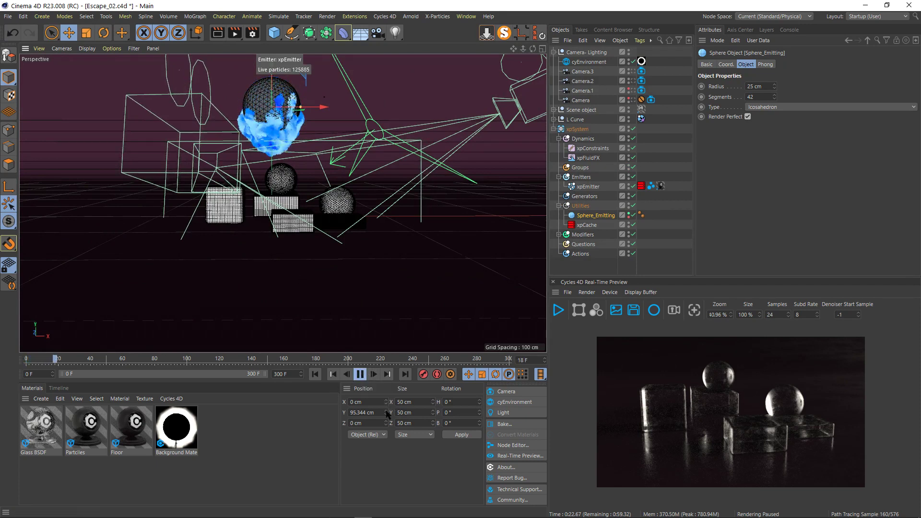
{"action": "left_click", "coordinate": [361, 374]}
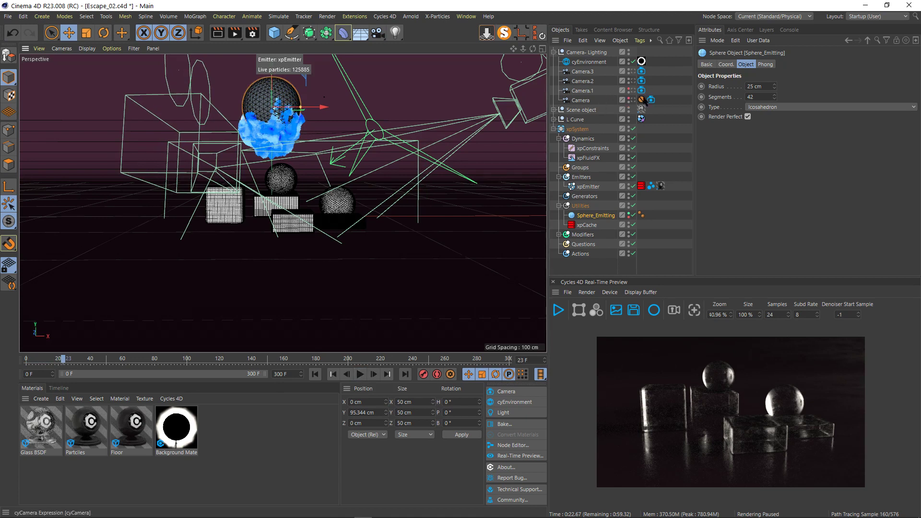
Step: Play the simulation on to frame 43 and examine the xpTurbulence and xpWind settings in the Modifiers group
{"action": "left_click", "coordinate": [560, 235]}
{"action": "scroll", "coordinate": [562, 236], "scroll_direction": "down", "scroll_amount": 1}
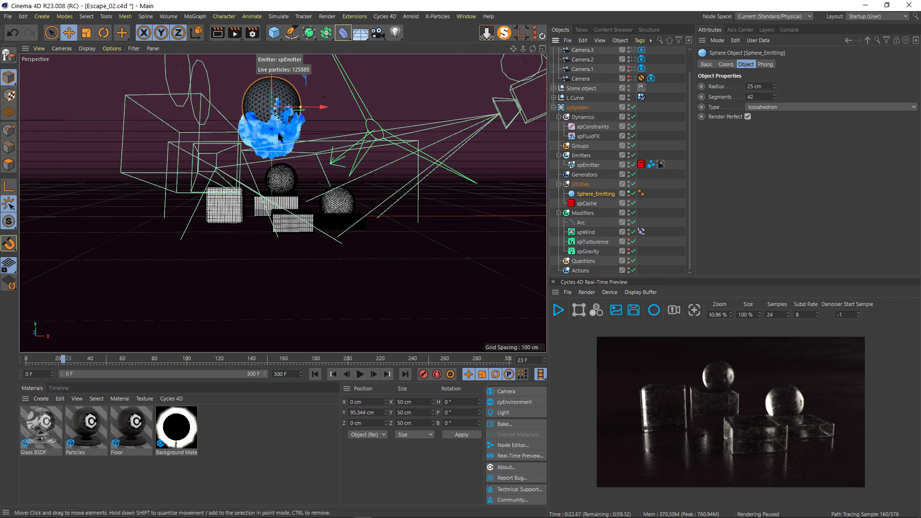
{"action": "left_click", "coordinate": [361, 375]}
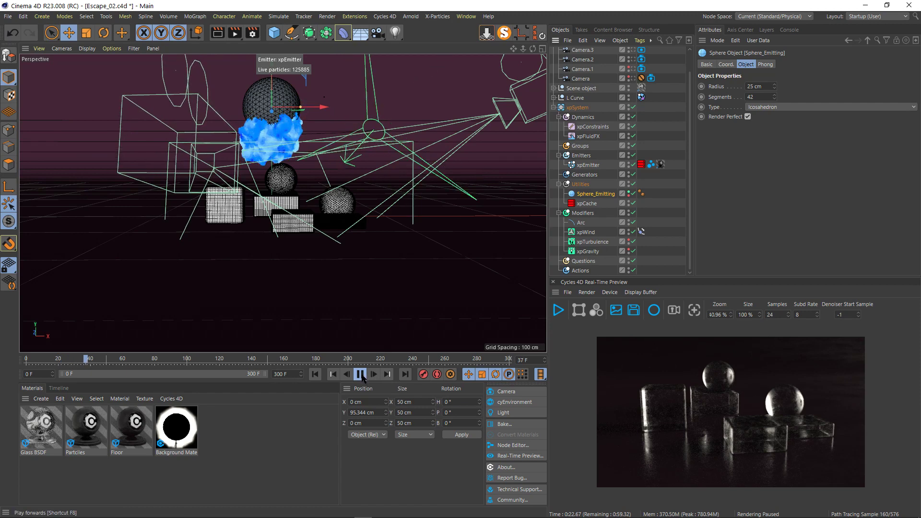
{"action": "left_click", "coordinate": [360, 374]}
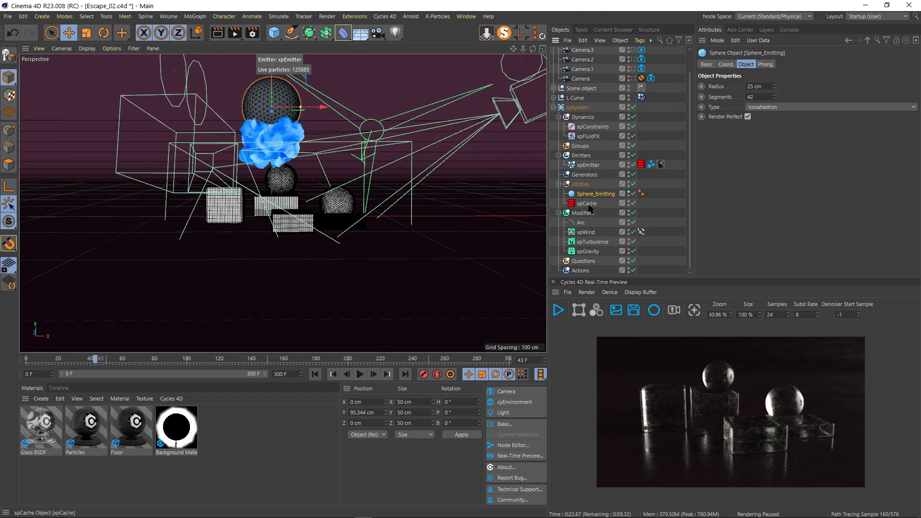
{"action": "left_click", "coordinate": [593, 241]}
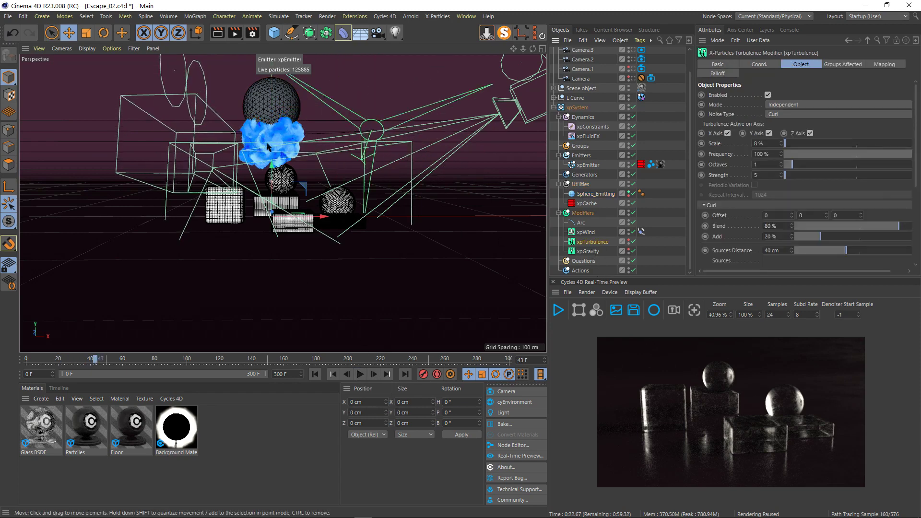
{"action": "left_click", "coordinate": [587, 232]}
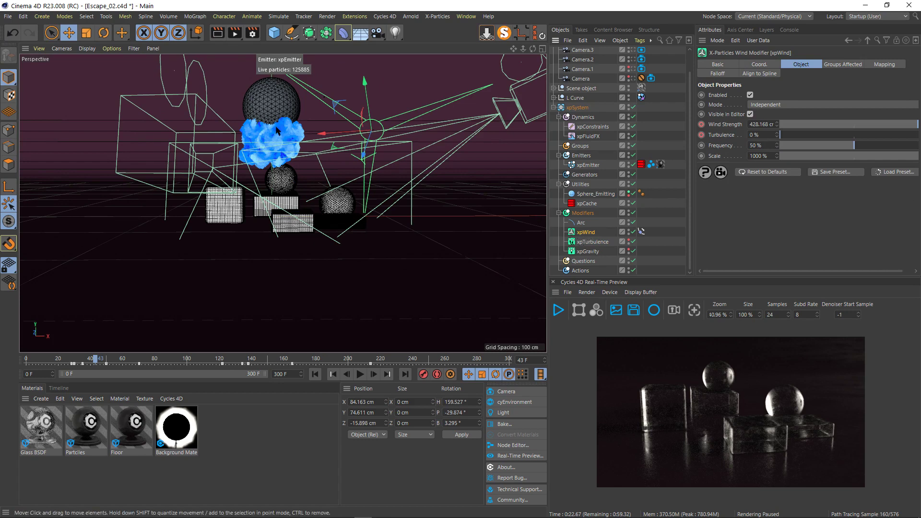
Step: Examine the Align to Spline tag on xpWind, disable xpEmitter, and scrub the timeline to frame 88
{"action": "scroll", "coordinate": [275, 142], "scroll_direction": "up", "scroll_amount": 4}
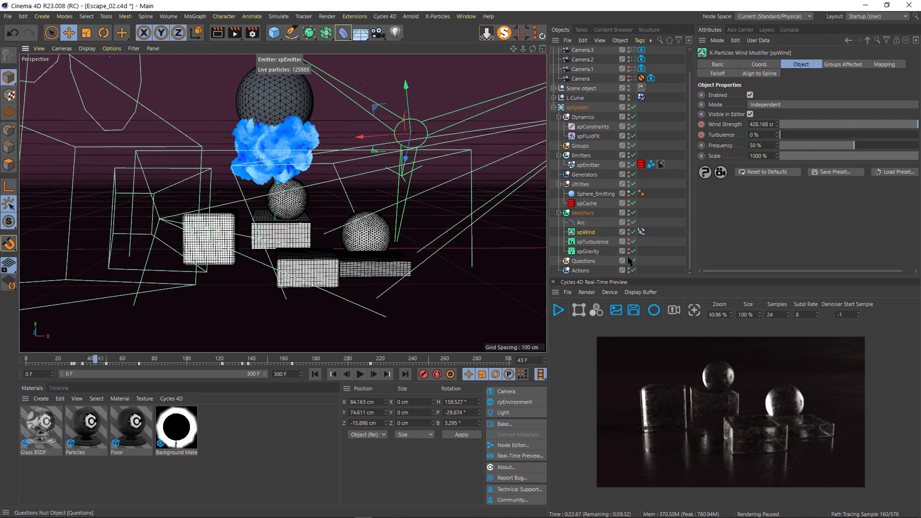
{"action": "left_click", "coordinate": [641, 232]}
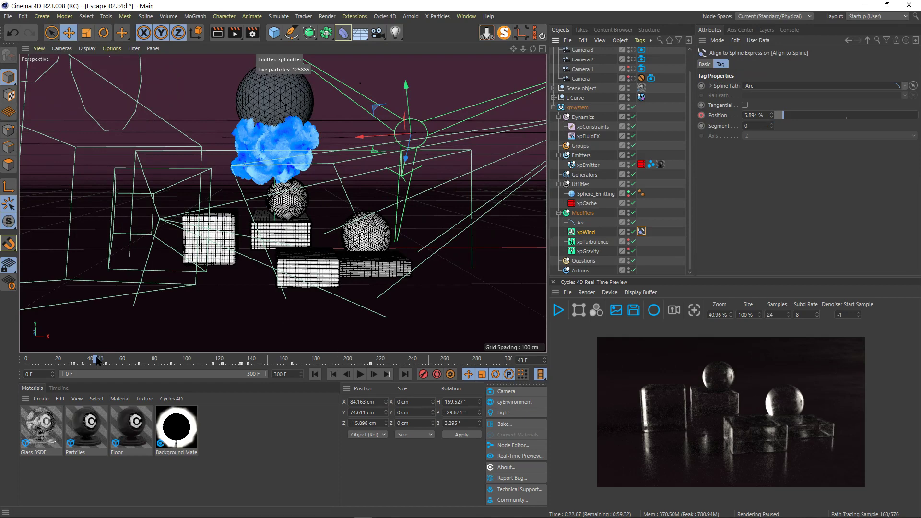
{"action": "left_click", "coordinate": [633, 165]}
{"action": "left_click_drag", "start_coordinate": [101, 364], "coordinate": [171, 364]}
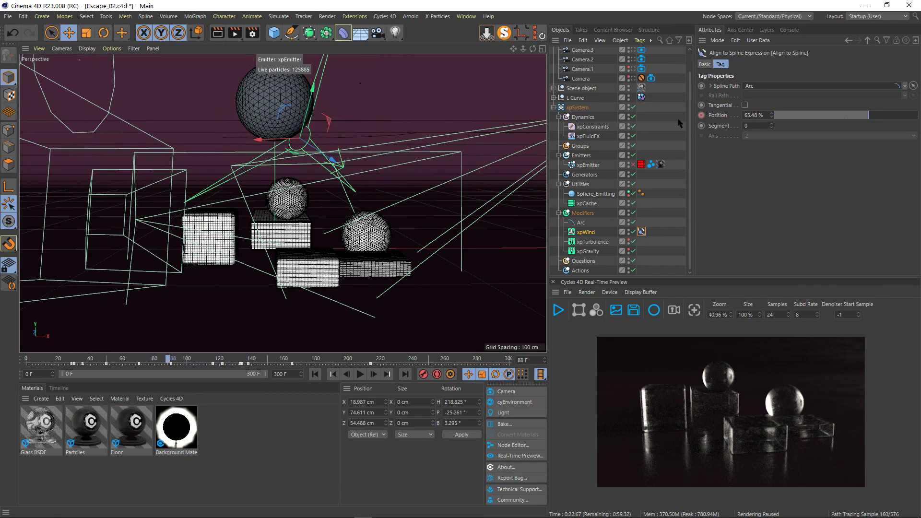
Step: Hide Sphere_Emitting in the viewport and re-enable xpEmitter, selecting it to show its settings
{"action": "left_click", "coordinate": [629, 192]}
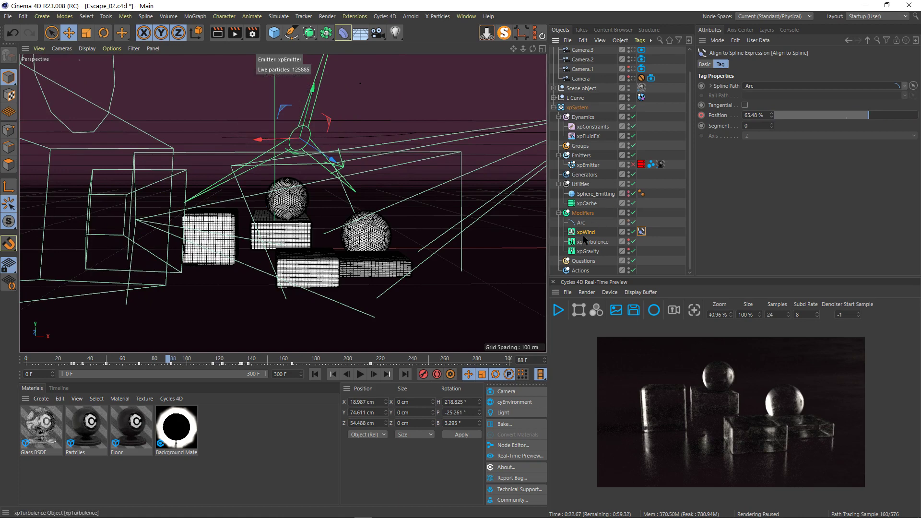
{"action": "left_click", "coordinate": [588, 166]}
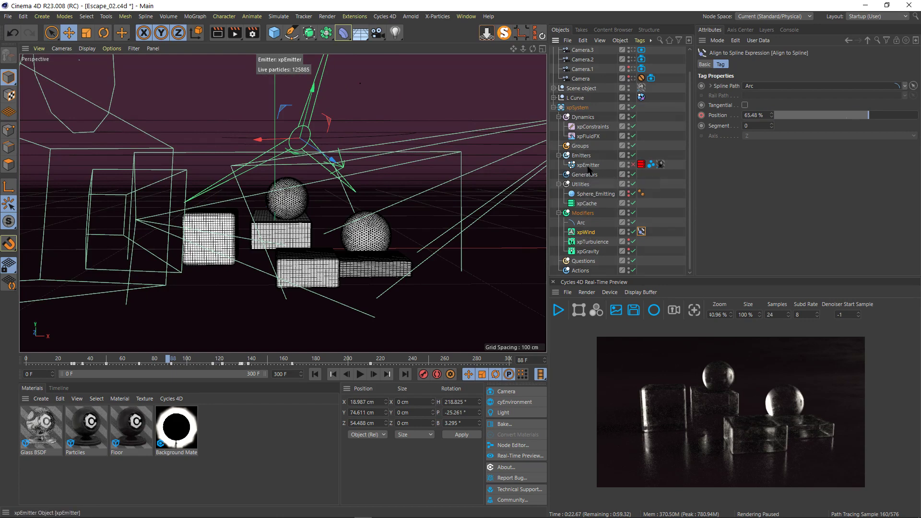
{"action": "left_click", "coordinate": [633, 165]}
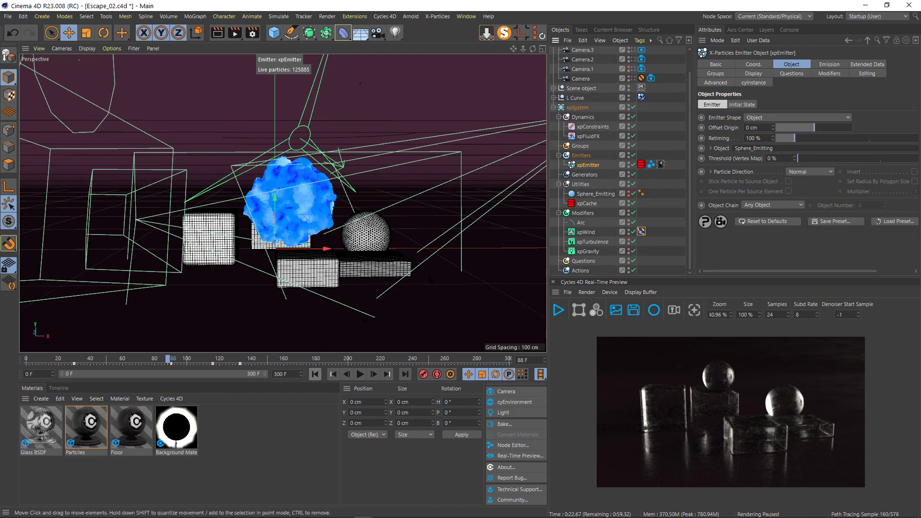
Step: Examine the emission and object settings of xpEmitter, including emission type, jitter, spacing, emission frames, and emitter shape
{"action": "left_click", "coordinate": [826, 65]}
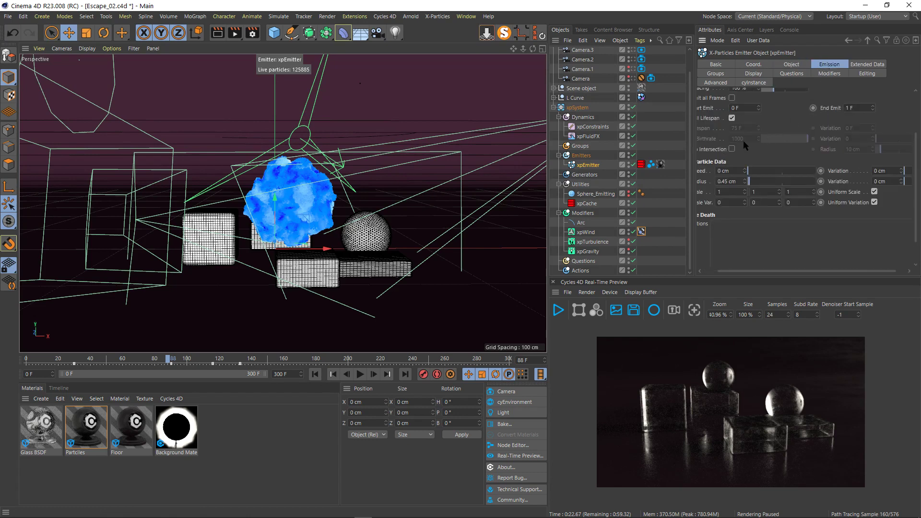
{"action": "scroll", "coordinate": [745, 144], "scroll_direction": "up", "scroll_amount": 5}
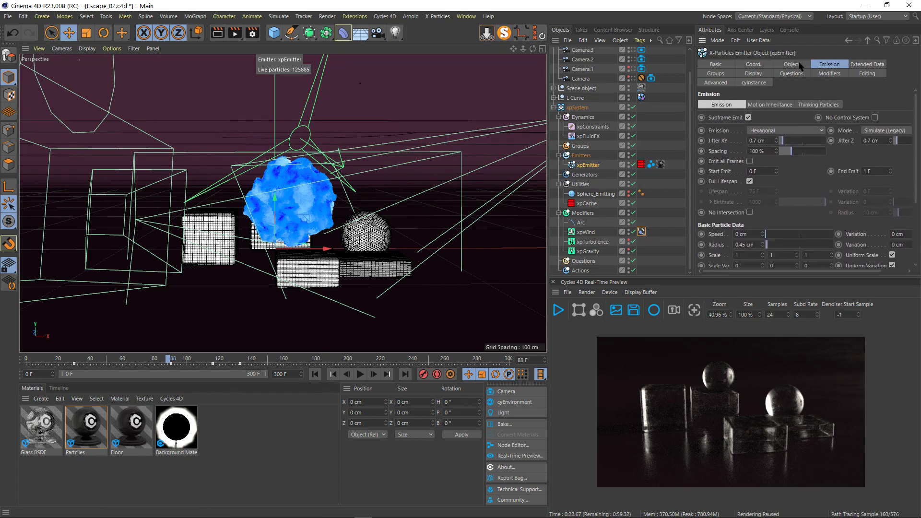
{"action": "left_click", "coordinate": [800, 65]}
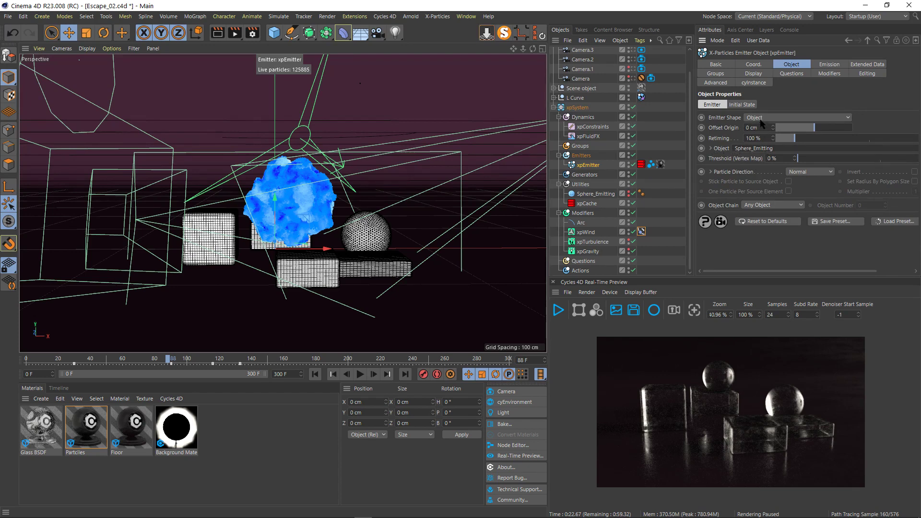
{"action": "left_click", "coordinate": [833, 65]}
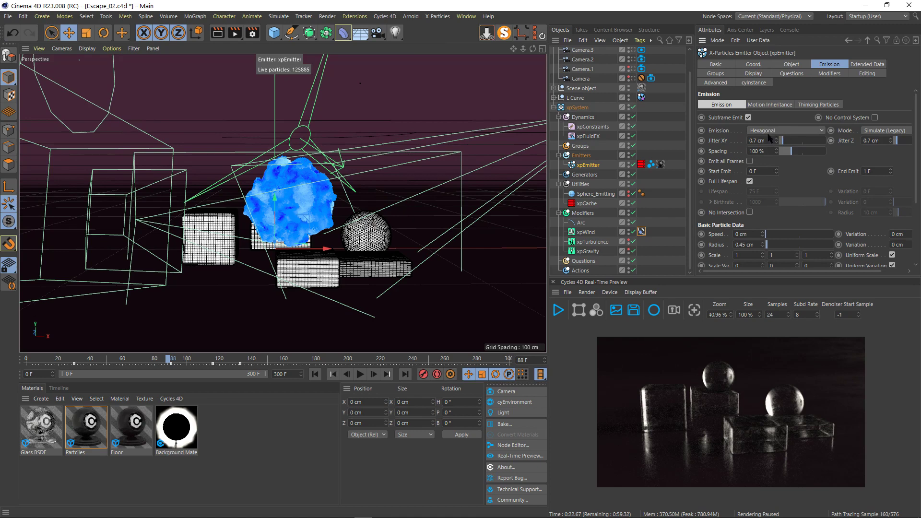
Step: Rewind the animation, advance to frame 1, and inspect the newly emitted particle sphere up close
{"action": "left_click", "coordinate": [316, 375]}
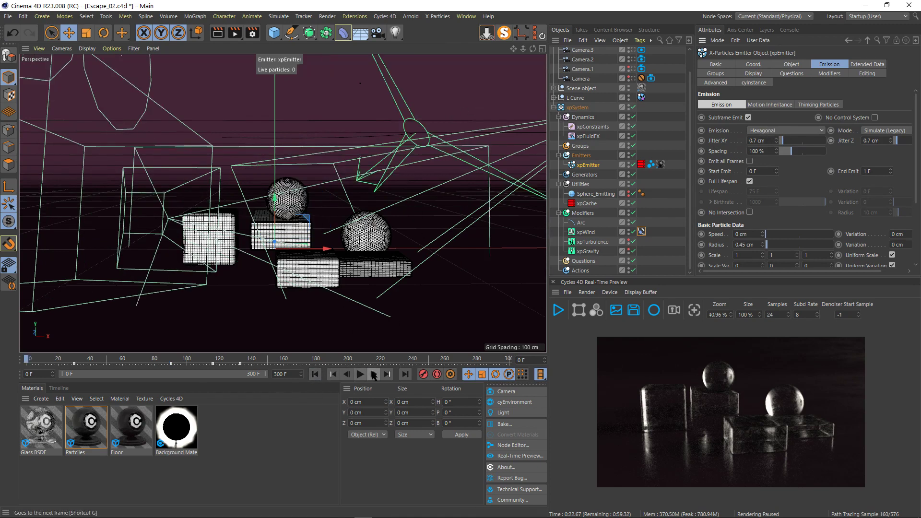
{"action": "left_click", "coordinate": [374, 375]}
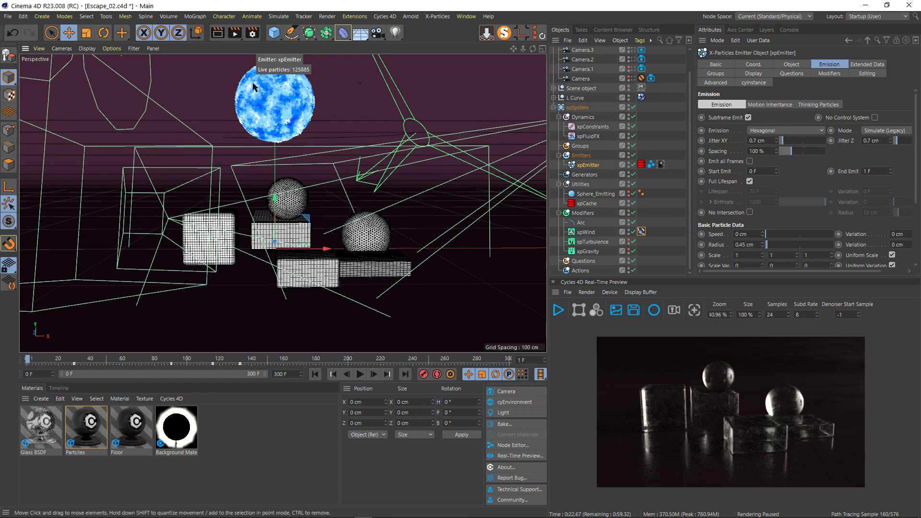
{"action": "scroll", "coordinate": [254, 87], "scroll_direction": "up", "scroll_amount": 8}
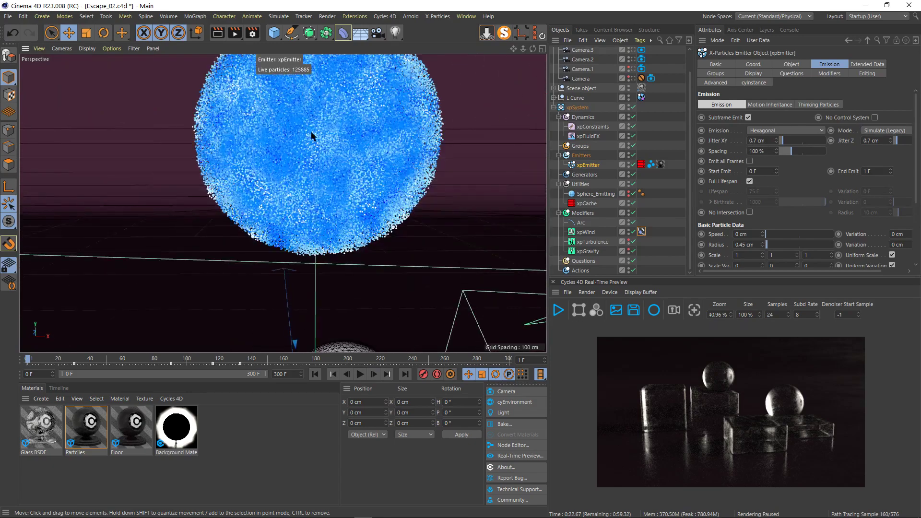
{"action": "scroll", "coordinate": [311, 135], "scroll_direction": "up", "scroll_amount": 8}
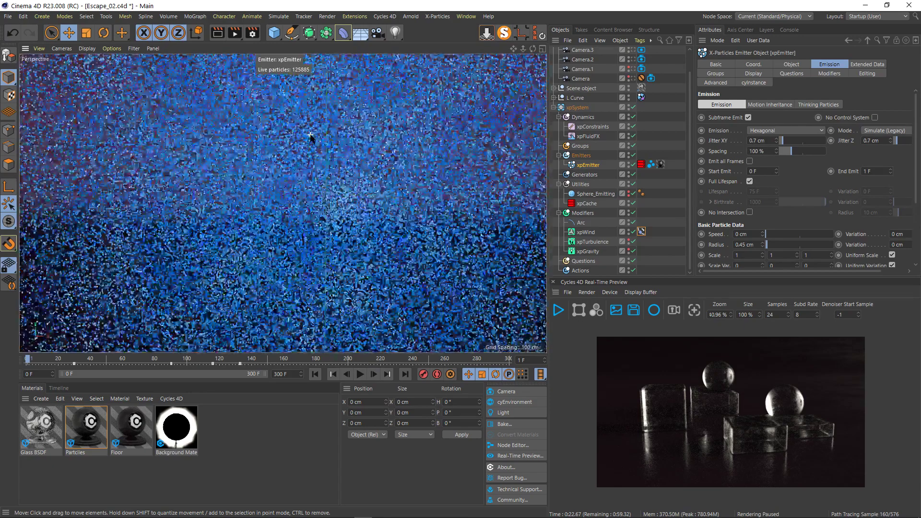
{"action": "scroll", "coordinate": [310, 138], "scroll_direction": "down", "scroll_amount": 8}
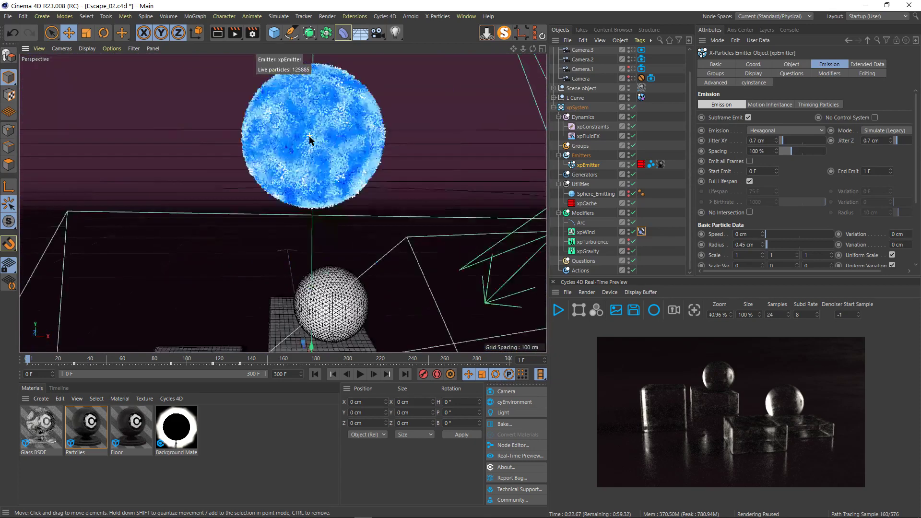
{"action": "scroll", "coordinate": [311, 140], "scroll_direction": "down", "scroll_amount": 8}
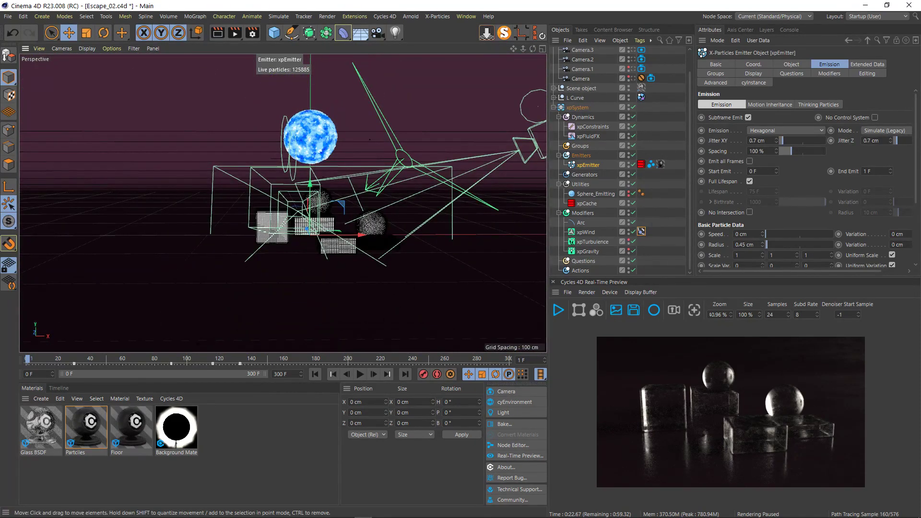
Step: Play the start of the particle simulation and scrub back to frame 6
{"action": "left_click", "coordinate": [361, 375]}
{"action": "left_click", "coordinate": [361, 375]}
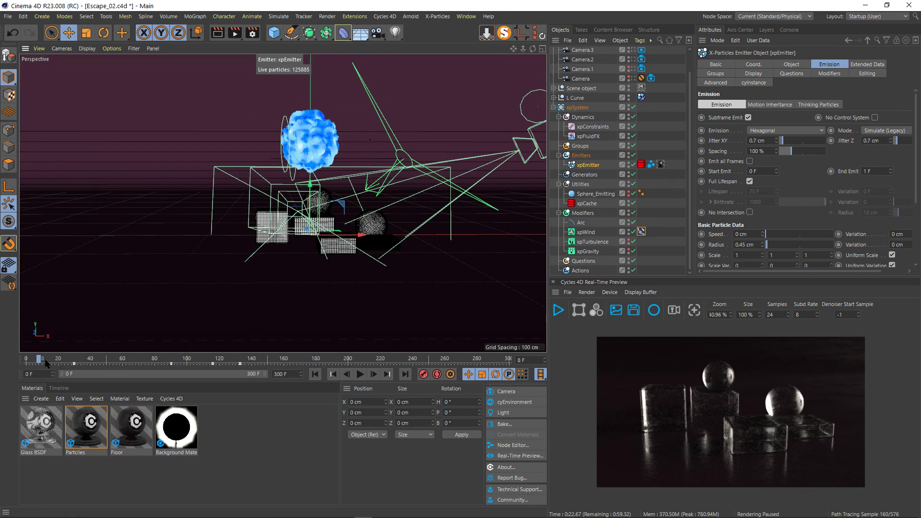
{"action": "mouse_move", "coordinate": [42, 359]}
{"action": "left_mouse_down"}
{"action": "mouse_move", "coordinate": [51, 359]}
{"action": "mouse_move", "coordinate": [36, 359]}
{"action": "left_mouse_up"}
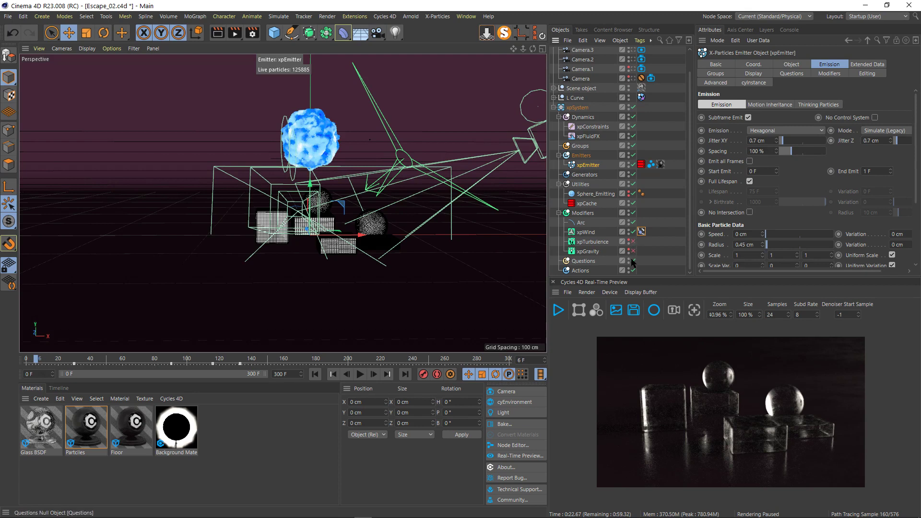
Step: Disable the xpWind, xpTurbulence, and xpGravity modifiers and the xpCache object
{"action": "left_click", "coordinate": [633, 233]}
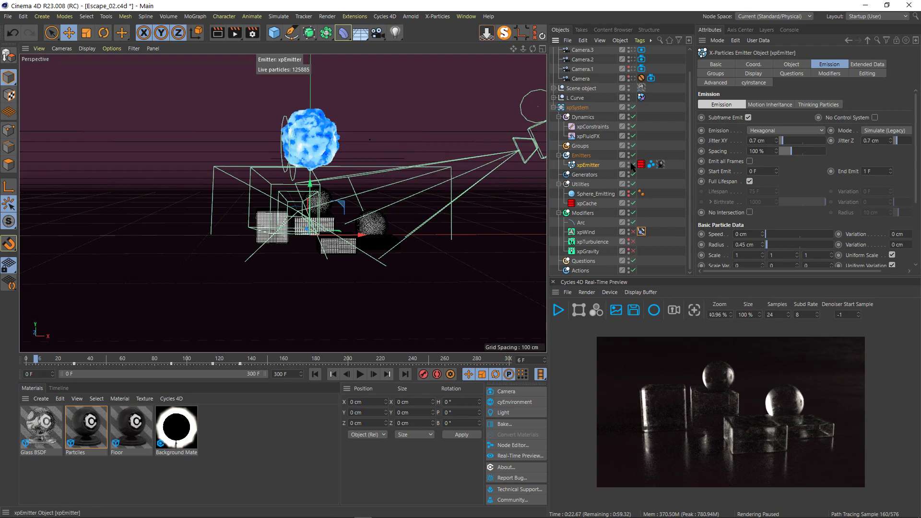
{"action": "left_click", "coordinate": [585, 204]}
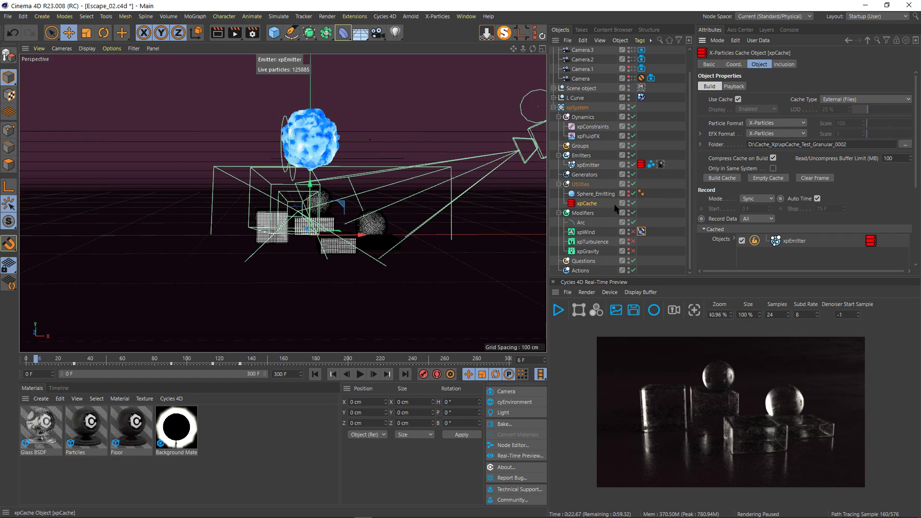
{"action": "left_click", "coordinate": [634, 203]}
Step: Set the particle radius of xpEmitter to 1.5 cm in its emission settings
{"action": "left_click", "coordinate": [615, 165]}
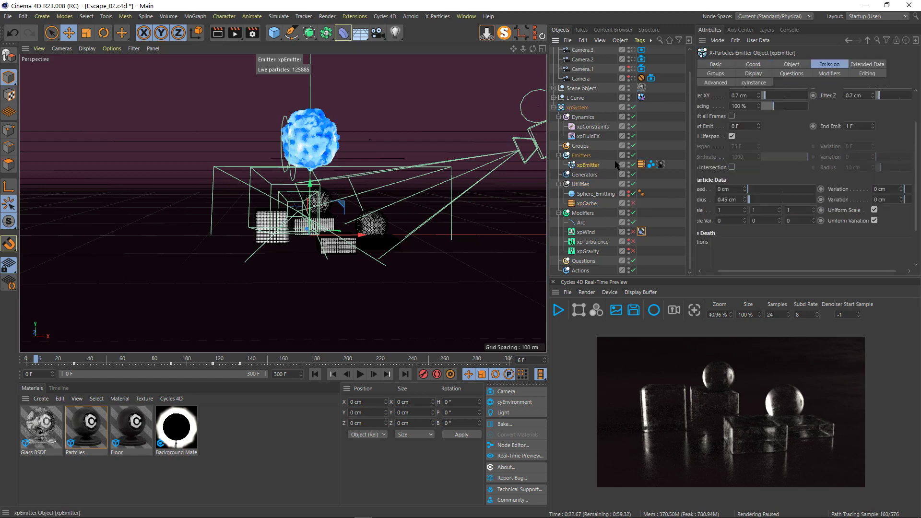
{"action": "left_click", "coordinate": [739, 199]}
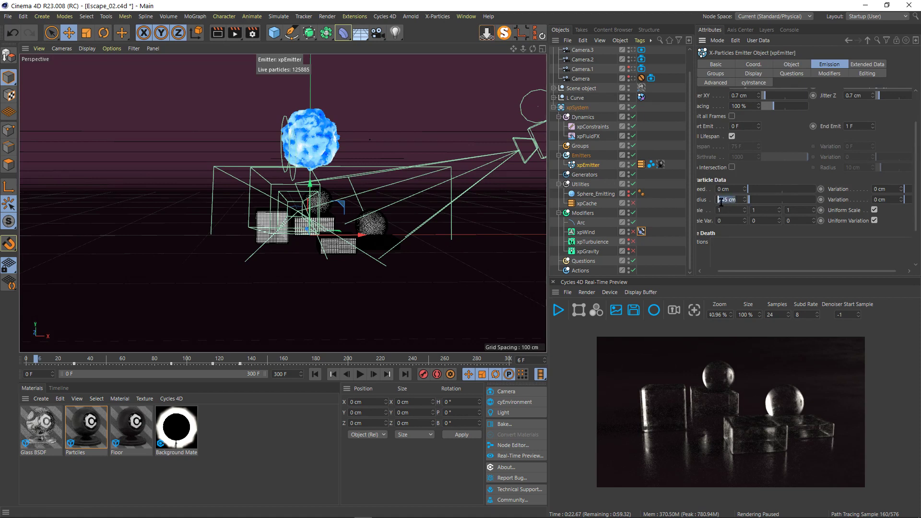
{"action": "left_click_drag", "start_coordinate": [760, 177], "coordinate": [823, 202]}
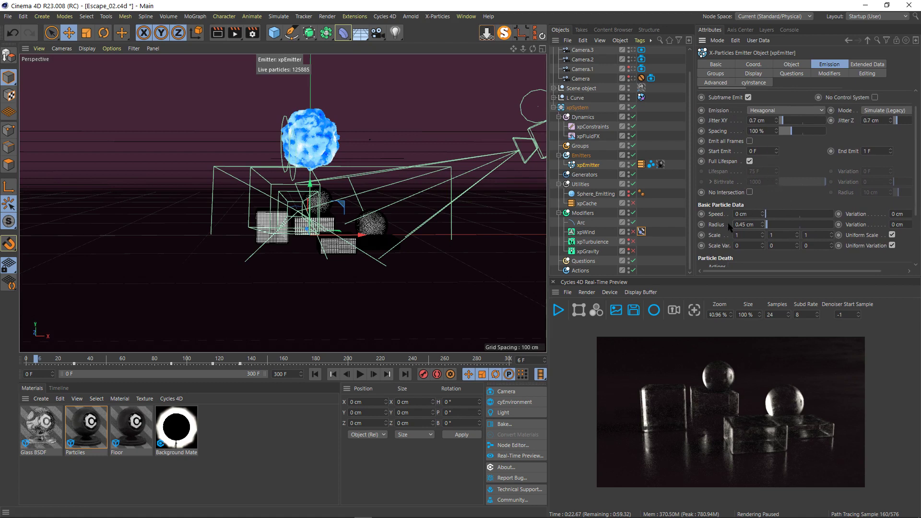
{"action": "left_click_drag", "start_coordinate": [787, 201], "coordinate": [801, 202]}
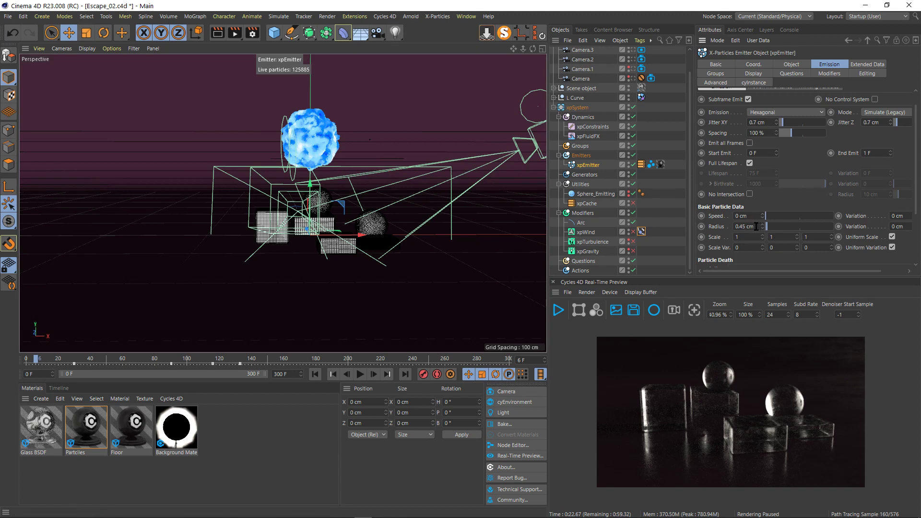
{"action": "left_click_drag", "start_coordinate": [756, 226], "coordinate": [728, 227]}
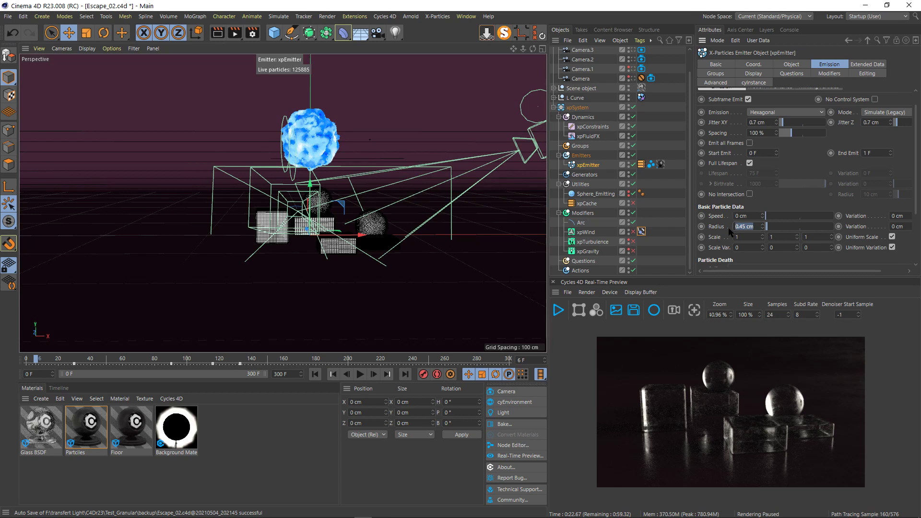
{"action": "type", "text": "1.5"}
Step: Rewind the simulation, advance to frame 1, and inspect the spacing of the larger particles
{"action": "left_click", "coordinate": [315, 375]}
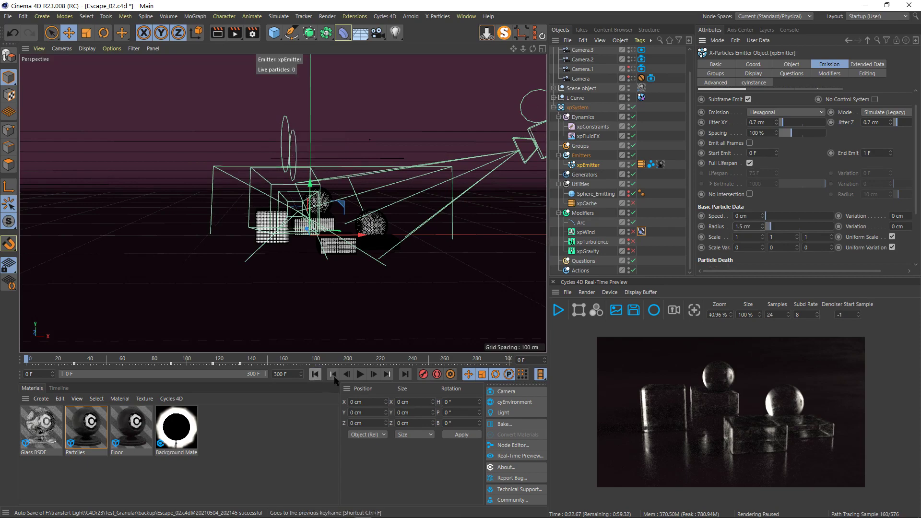
{"action": "left_click", "coordinate": [375, 375]}
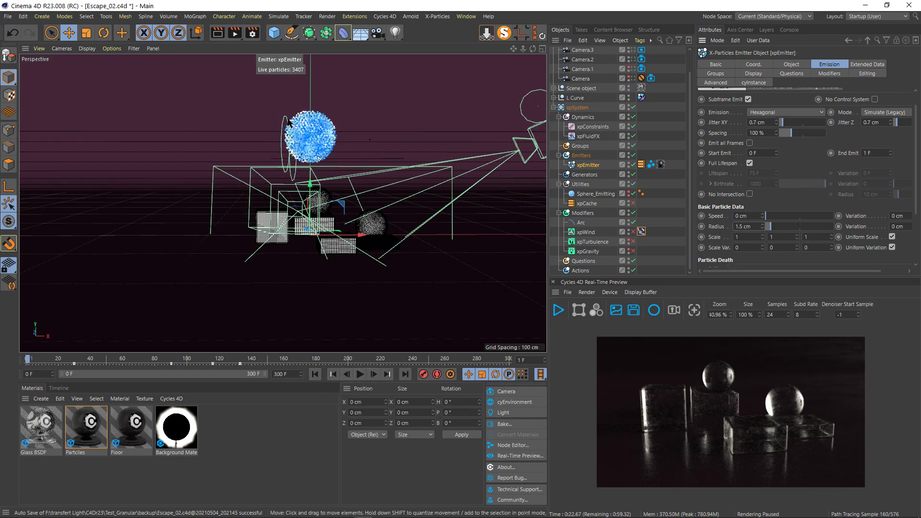
{"action": "scroll", "coordinate": [316, 123], "scroll_direction": "up", "scroll_amount": 3}
{"action": "scroll", "coordinate": [321, 149], "scroll_direction": "up", "scroll_amount": 3}
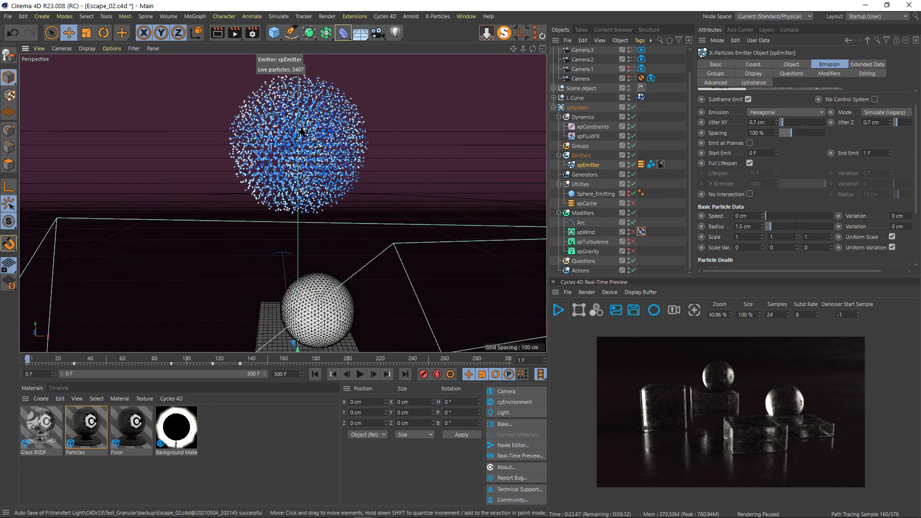
{"action": "scroll", "coordinate": [302, 130], "scroll_direction": "down", "scroll_amount": 5}
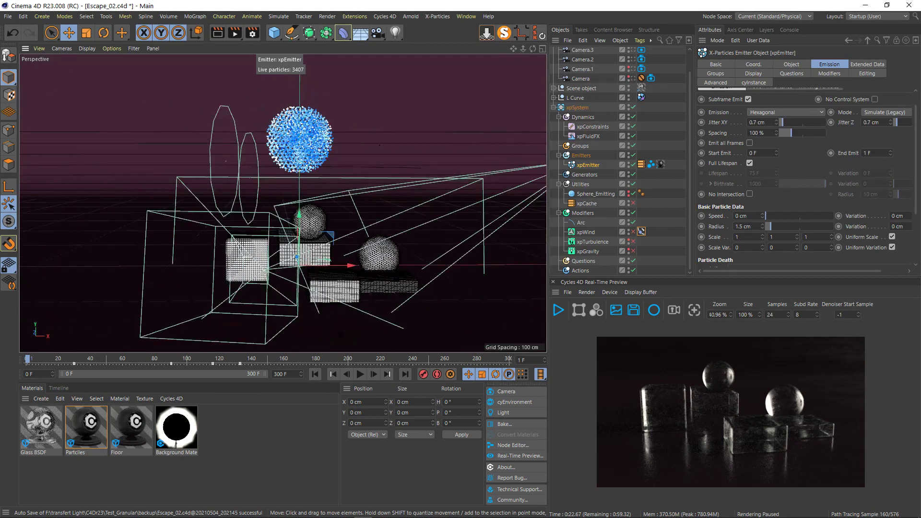
Step: Play the simulation without modifiers to frame 43, pausing at frame 27 to inspect the particles
{"action": "left_click", "coordinate": [361, 374]}
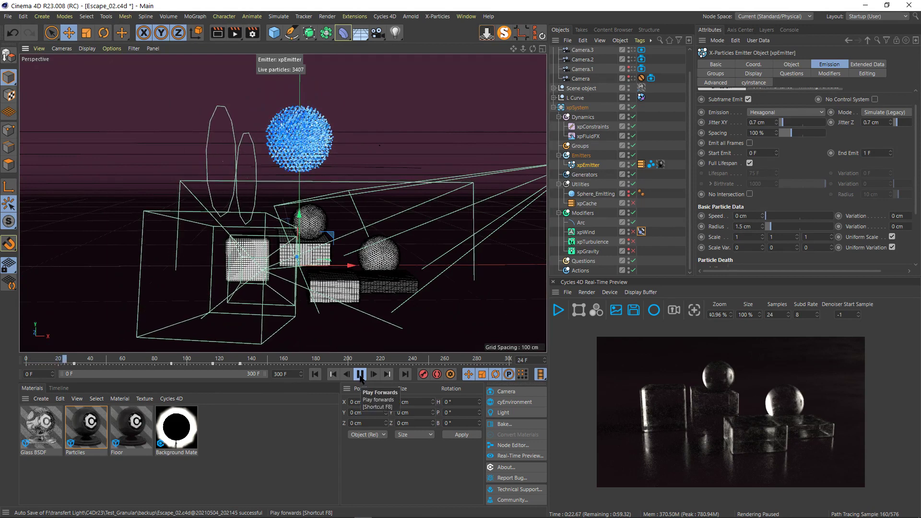
{"action": "left_click", "coordinate": [360, 375]}
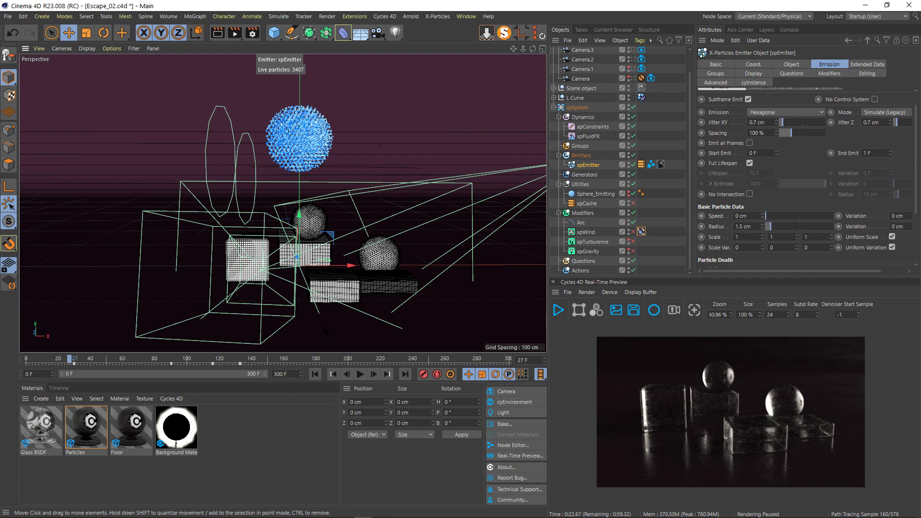
{"action": "left_click", "coordinate": [361, 374]}
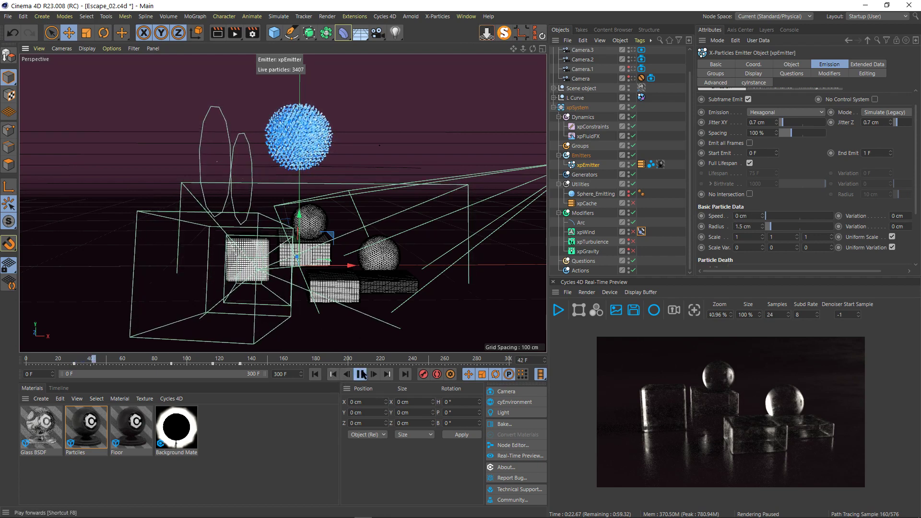
{"action": "left_click", "coordinate": [360, 374]}
Step: Disable the xpConstraints and xpFluidFX dynamics and replay the simulation from the first frame
{"action": "scroll", "coordinate": [599, 81], "scroll_direction": "up", "scroll_amount": 1}
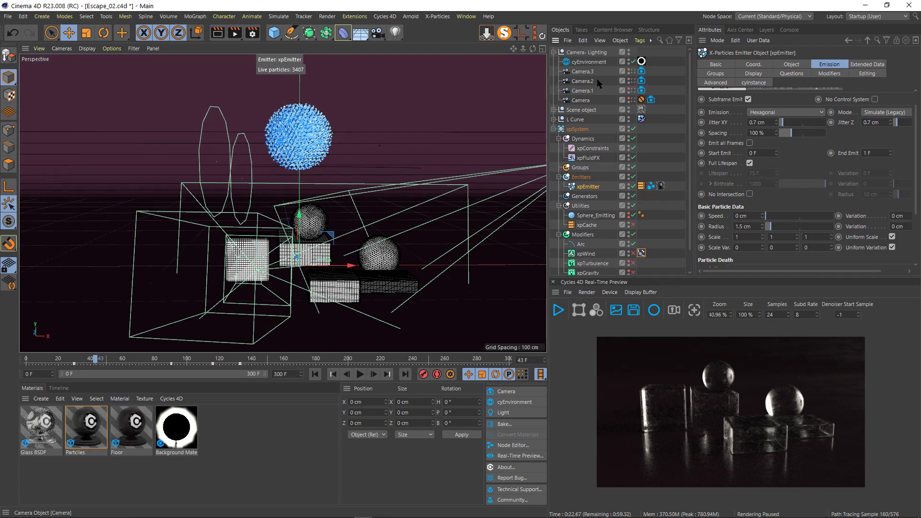
{"action": "left_click", "coordinate": [633, 148]}
{"action": "left_click", "coordinate": [633, 157]}
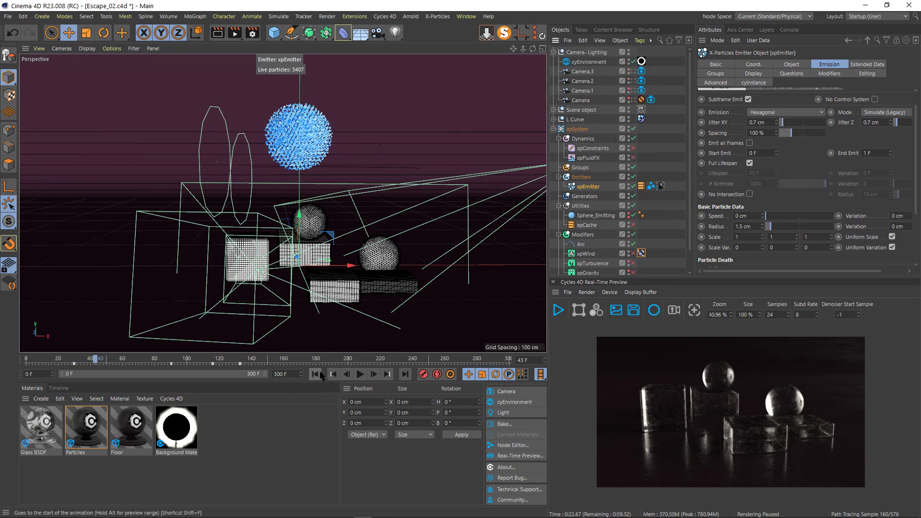
{"action": "left_click", "coordinate": [315, 375]}
{"action": "left_click", "coordinate": [361, 374]}
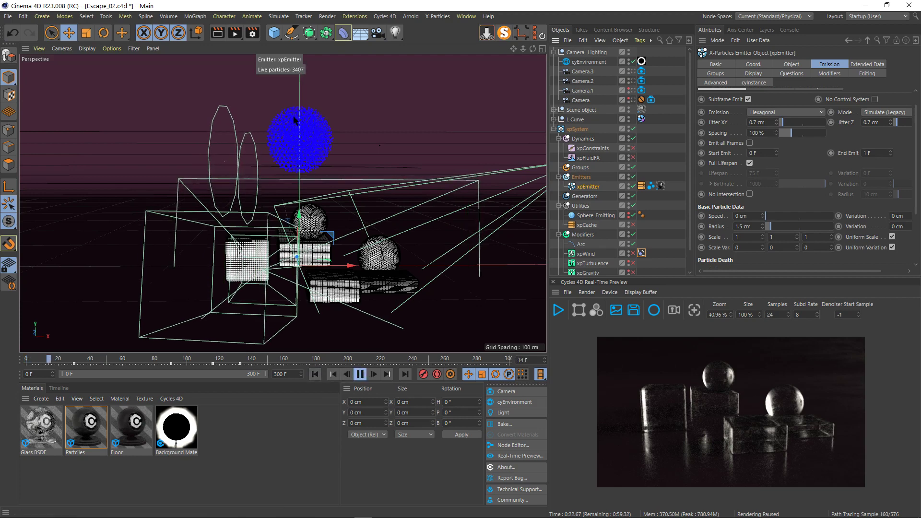
Step: Pause the simulation at frame 60, enable the xpFluidFX dynamics object, and resume playback
{"action": "scroll", "coordinate": [303, 131], "scroll_direction": "up", "scroll_amount": 4}
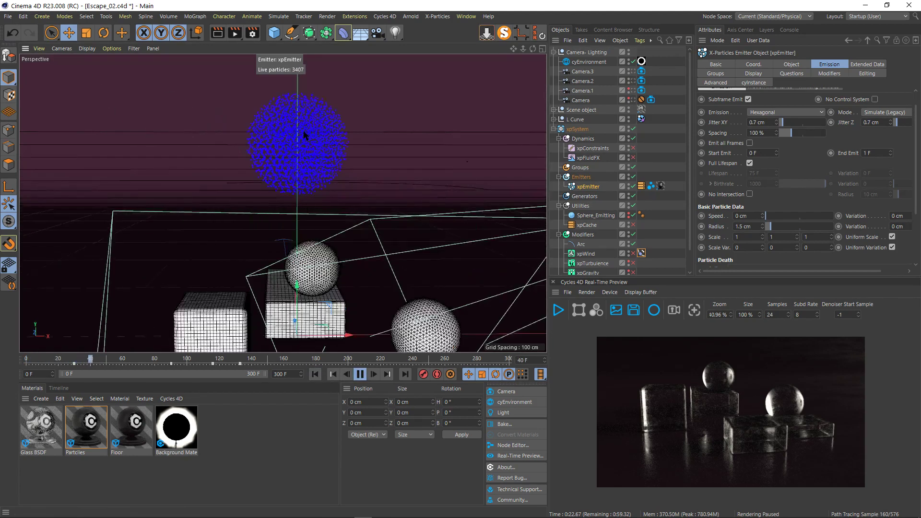
{"action": "scroll", "coordinate": [304, 134], "scroll_direction": "down", "scroll_amount": 5}
{"action": "left_click", "coordinate": [363, 374]}
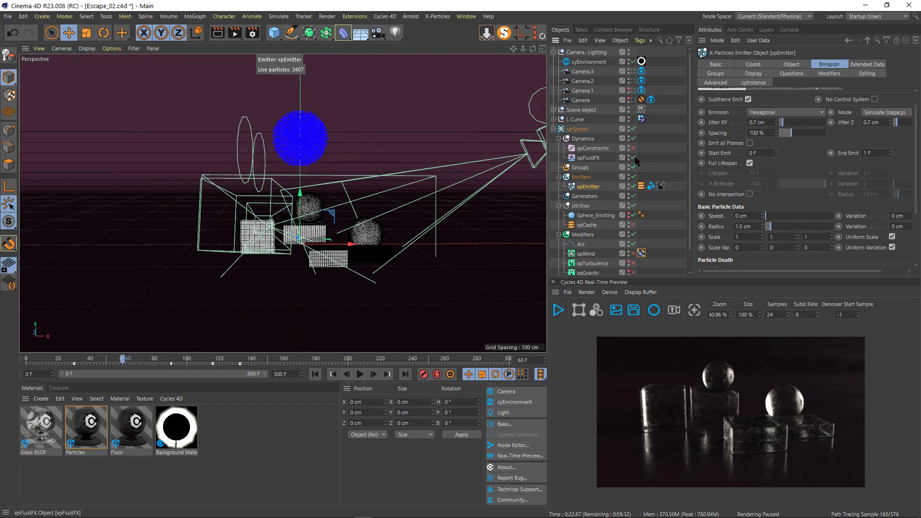
{"action": "left_click", "coordinate": [363, 375]}
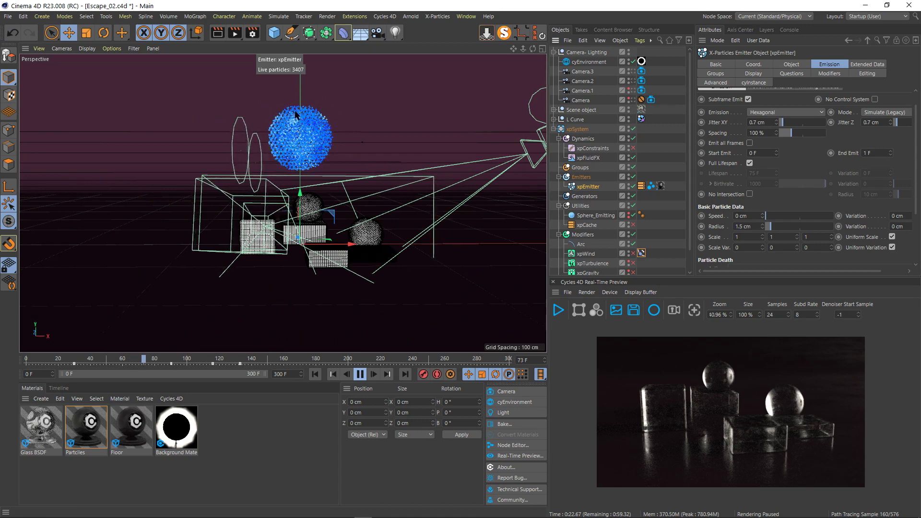
Step: Hide the Camera- Lighting group in the viewport and collapse its hierarchy
{"action": "scroll", "coordinate": [305, 106], "scroll_direction": "up", "scroll_amount": 2}
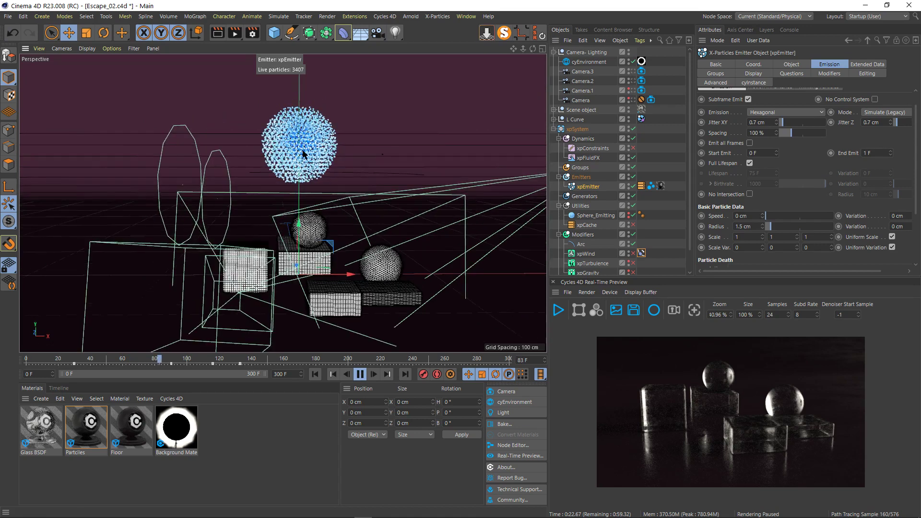
{"action": "scroll", "coordinate": [343, 150], "scroll_direction": "up", "scroll_amount": 3}
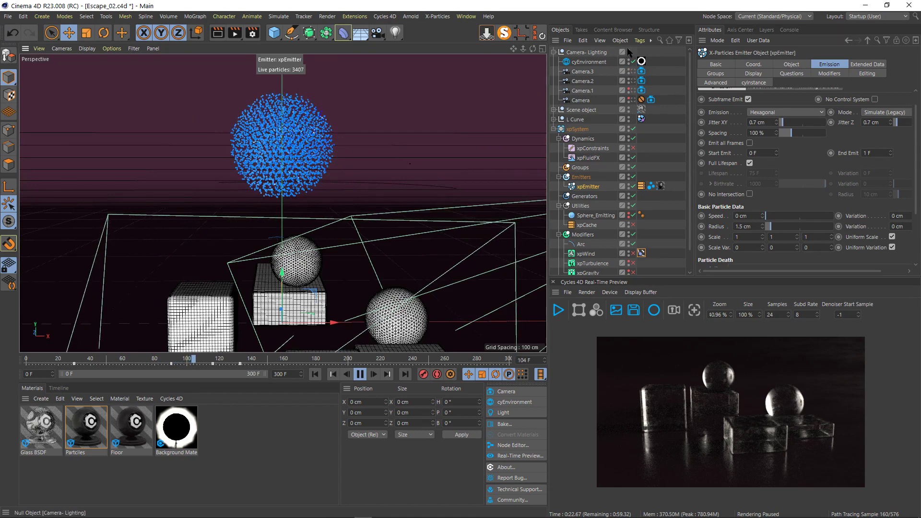
{"action": "double_click", "coordinate": [629, 50]}
{"action": "left_click", "coordinate": [553, 51]}
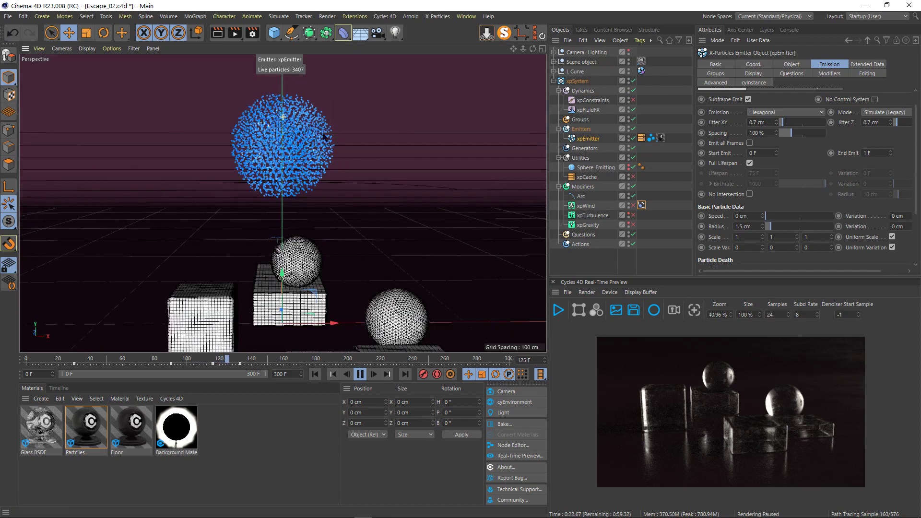
Step: Pause the simulation at frame 132 and open the fluid data in xpEmitter's extended data settings
{"action": "left_click", "coordinate": [361, 374]}
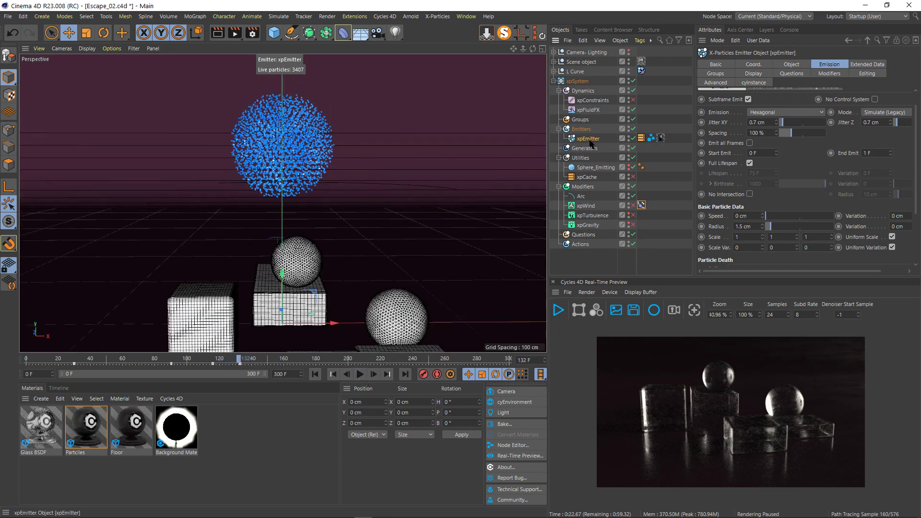
{"action": "left_click", "coordinate": [869, 66]}
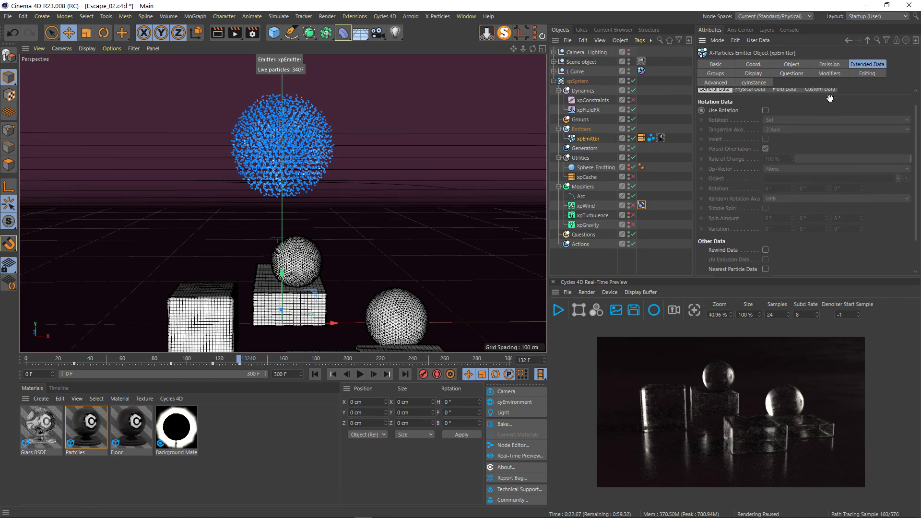
{"action": "left_click", "coordinate": [785, 104]}
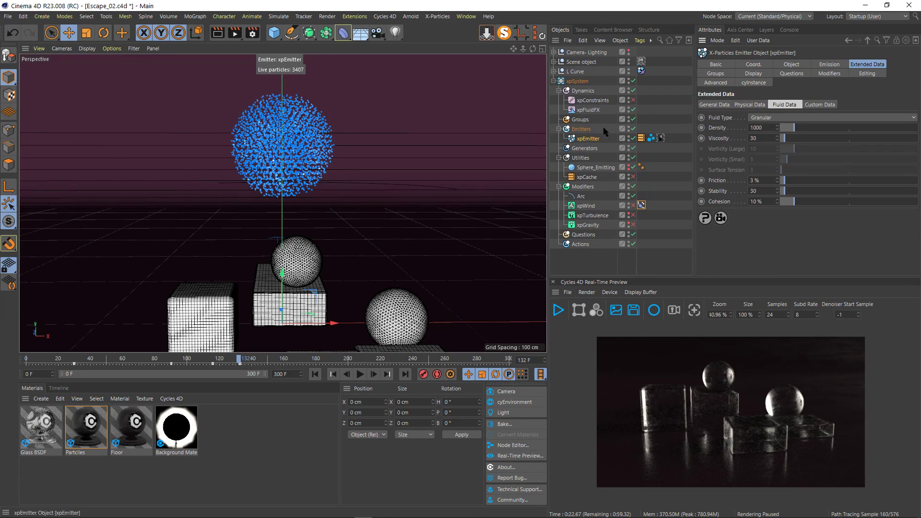
Step: Examine the birth connection settings of xpConstraints, including the available Break As options
{"action": "left_click", "coordinate": [593, 100]}
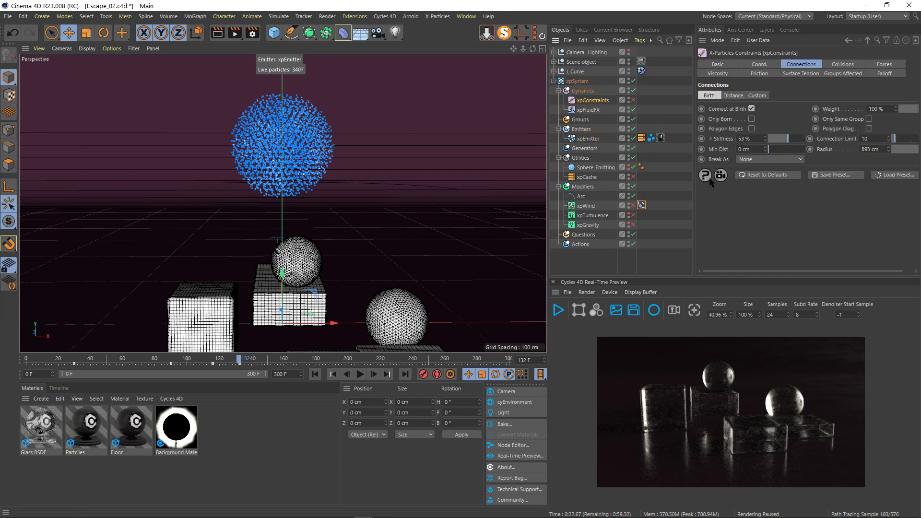
{"action": "left_click_drag", "start_coordinate": [695, 191], "coordinate": [661, 190]}
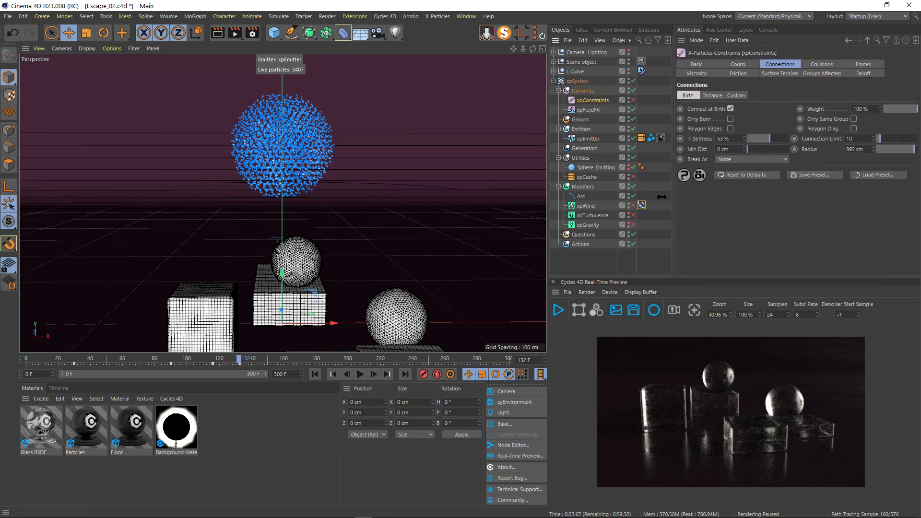
{"action": "key", "text": "F5"}
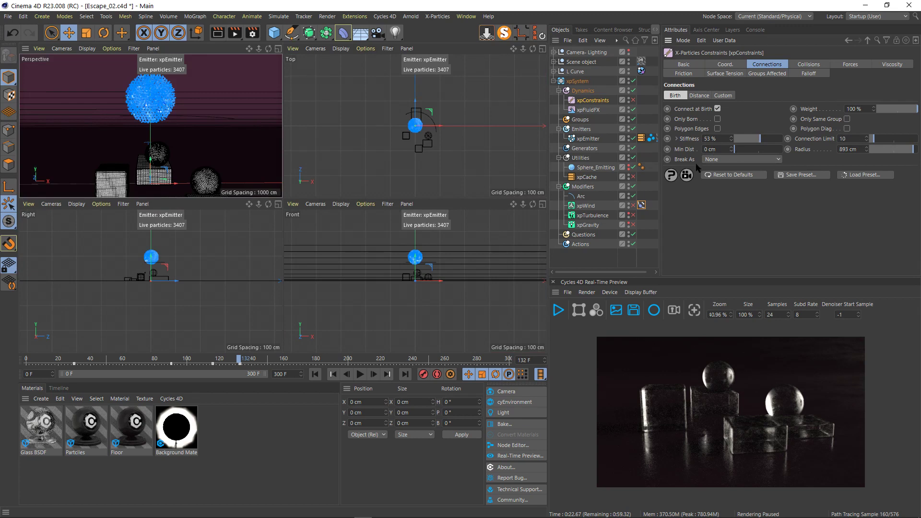
{"action": "left_click", "coordinate": [736, 160]}
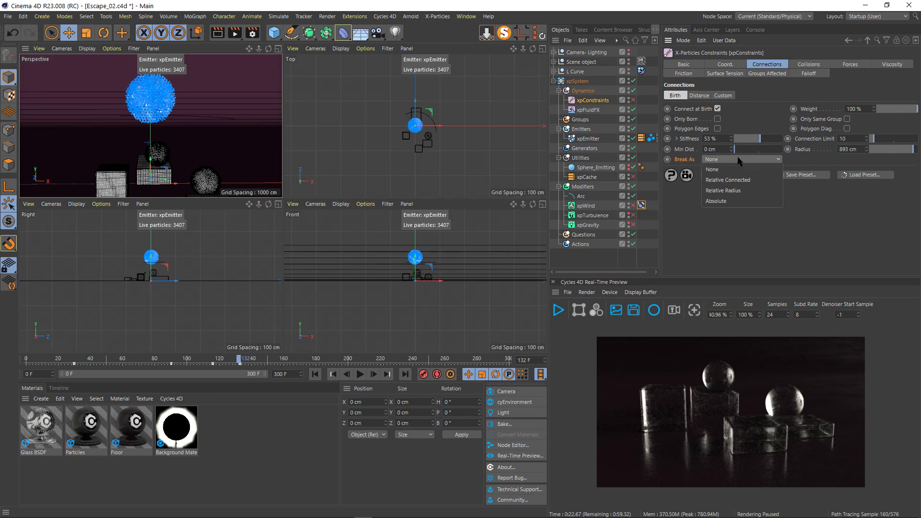
{"action": "left_click", "coordinate": [739, 160]}
{"action": "middle_click", "coordinate": [192, 134]}
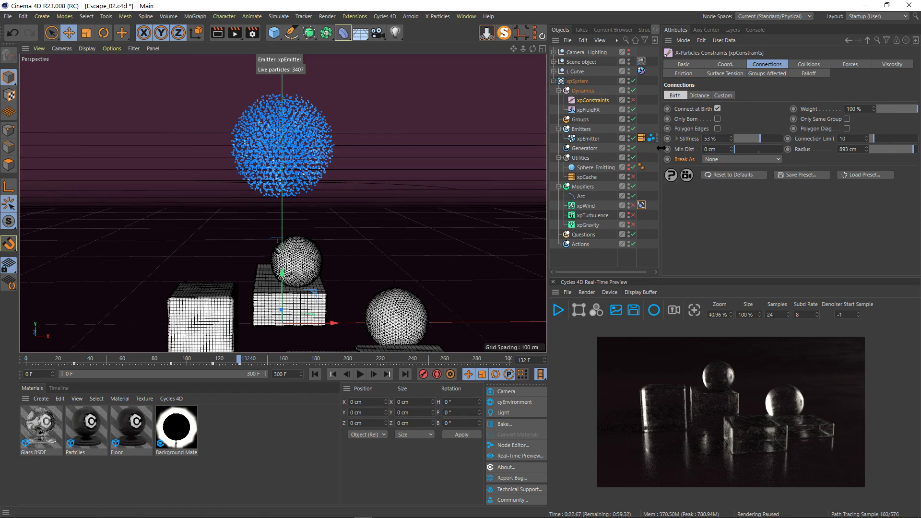
{"action": "left_click_drag", "start_coordinate": [661, 149], "coordinate": [682, 151]}
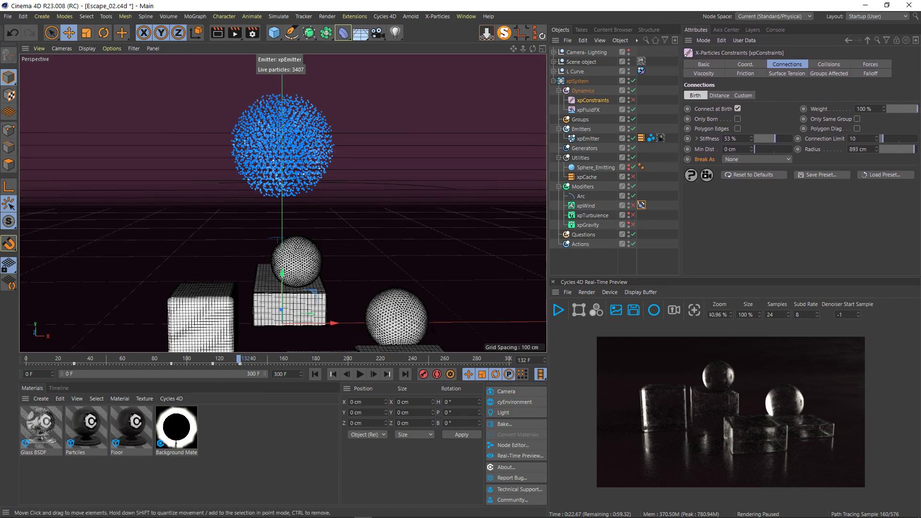
Step: Enable the xpGravity modifier at frame 161 and play the simulation to frame 181
{"action": "left_click", "coordinate": [361, 374]}
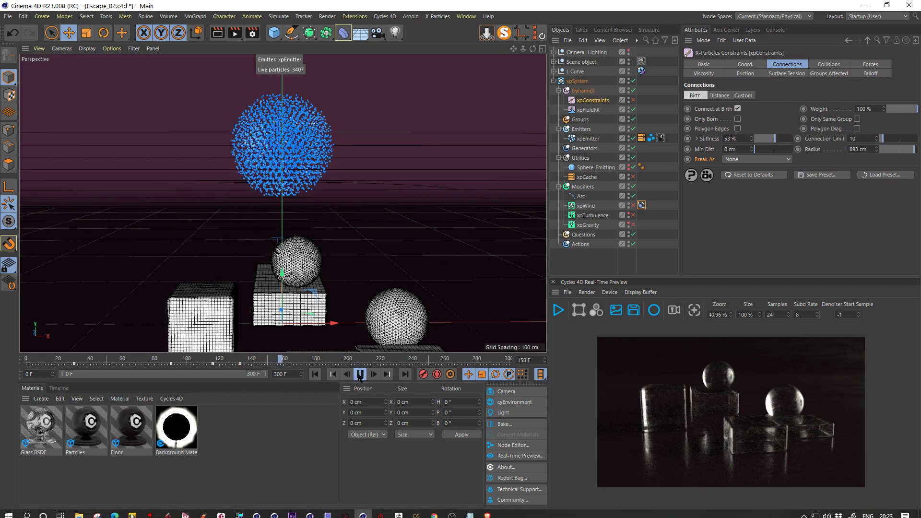
{"action": "left_click", "coordinate": [360, 375]}
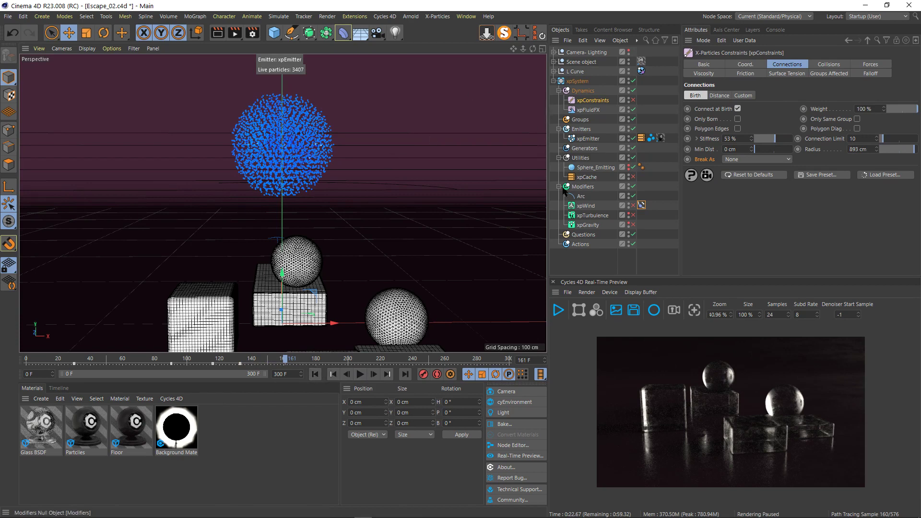
{"action": "left_click", "coordinate": [595, 225]}
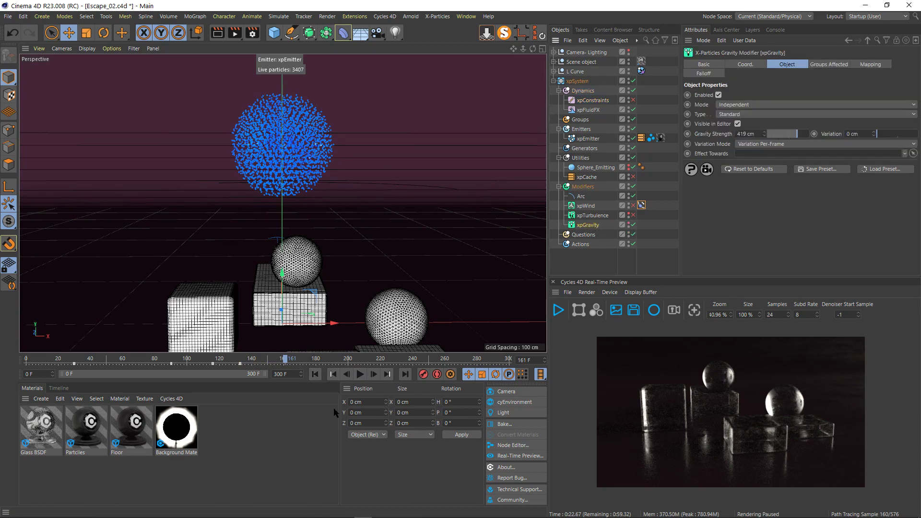
{"action": "left_click", "coordinate": [360, 374]}
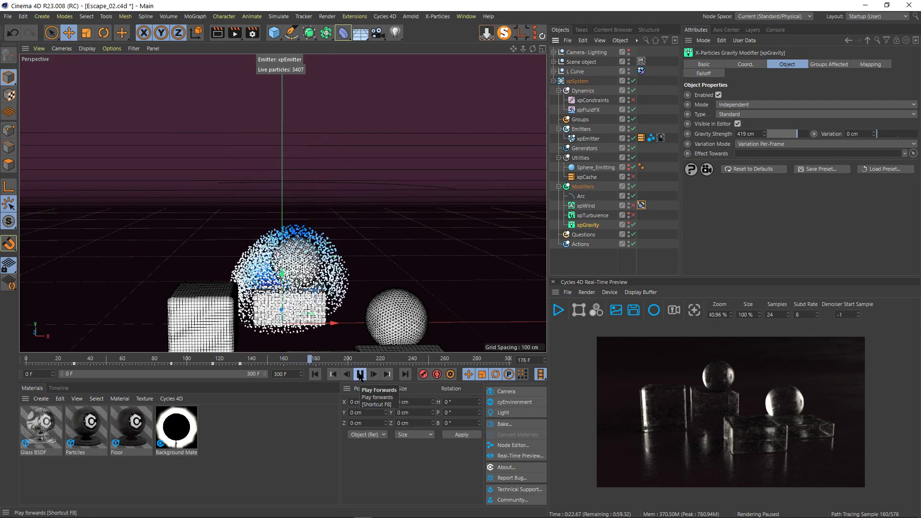
{"action": "left_click", "coordinate": [360, 375]}
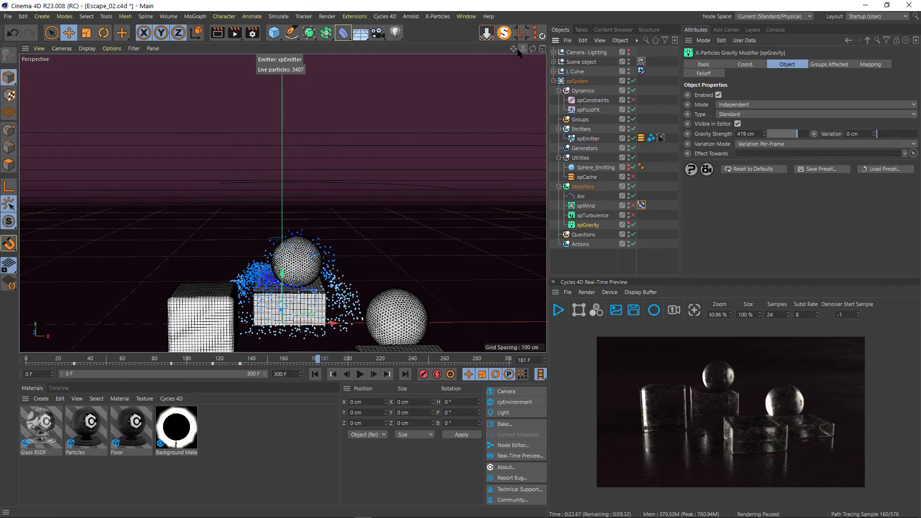
Step: View the falling particles from a higher angle and play the simulation on to frame 198
{"action": "left_click_drag", "start_coordinate": [519, 52], "coordinate": [490, 57]}
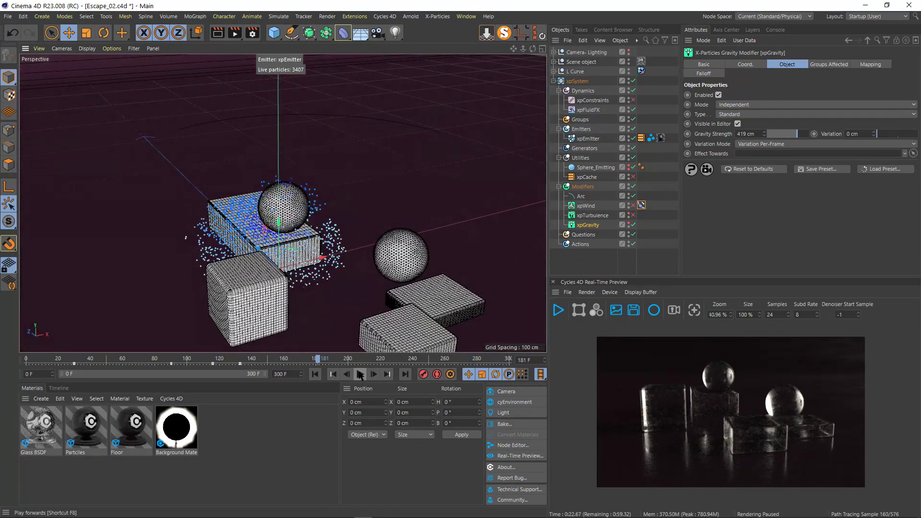
{"action": "left_click", "coordinate": [360, 375]}
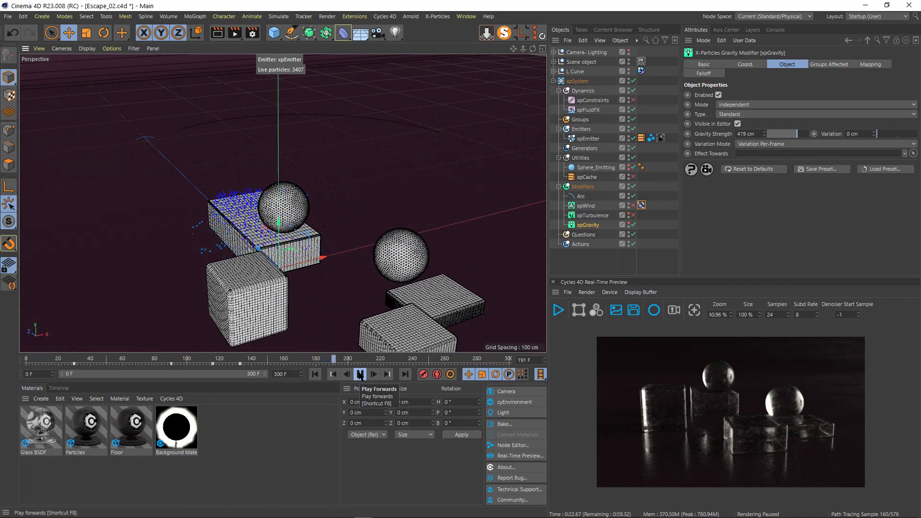
{"action": "left_click", "coordinate": [360, 374]}
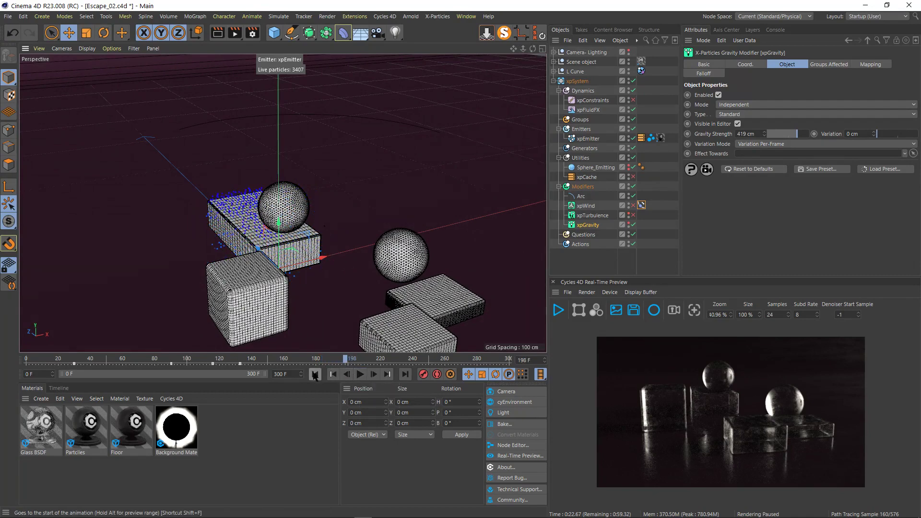
Step: Expand the L Curve group and move its xpCollider tag onto the Plane object
{"action": "left_click", "coordinate": [555, 72]}
{"action": "left_click_drag", "start_coordinate": [641, 71], "coordinate": [641, 75]}
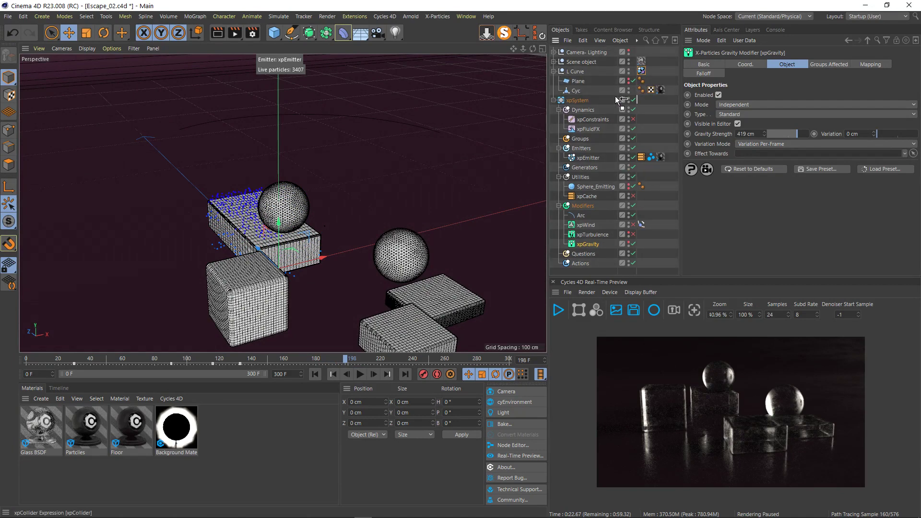
{"action": "left_click_drag", "start_coordinate": [586, 84], "coordinate": [583, 82]}
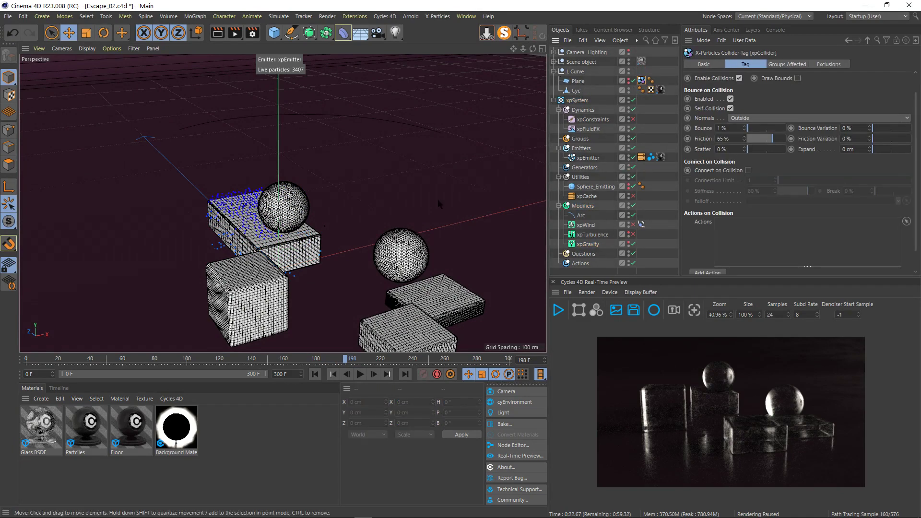
Step: Replay the simulation from the first frame to frame 64 to check how the particles collide with the floor
{"action": "left_click", "coordinate": [315, 375]}
{"action": "left_click", "coordinate": [360, 374]}
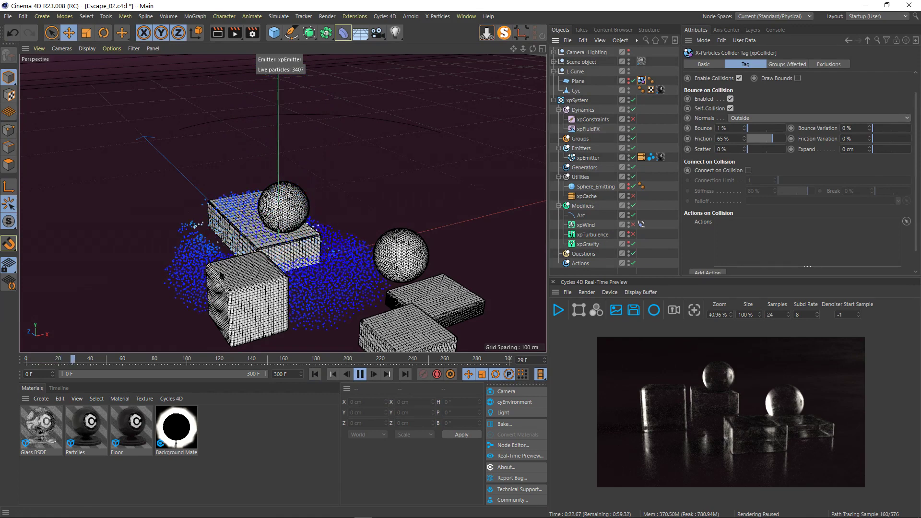
{"action": "left_click", "coordinate": [360, 375]}
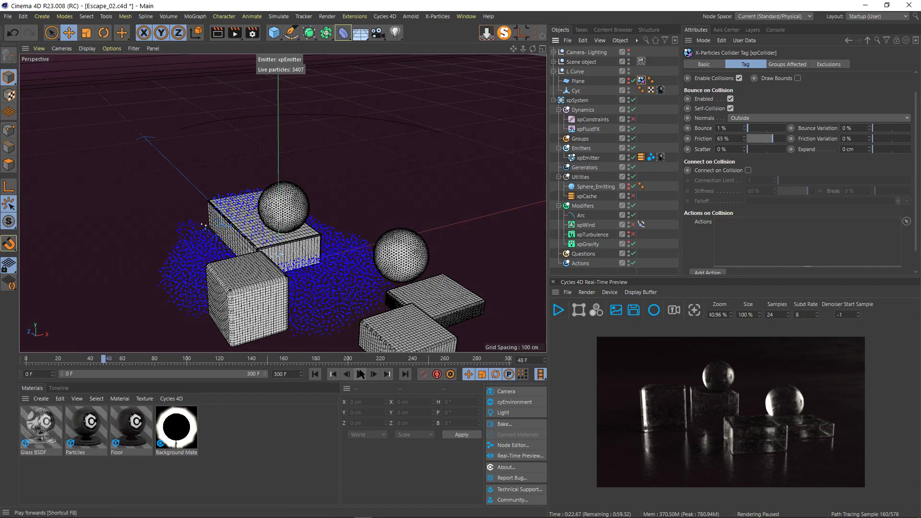
{"action": "left_click", "coordinate": [360, 375]}
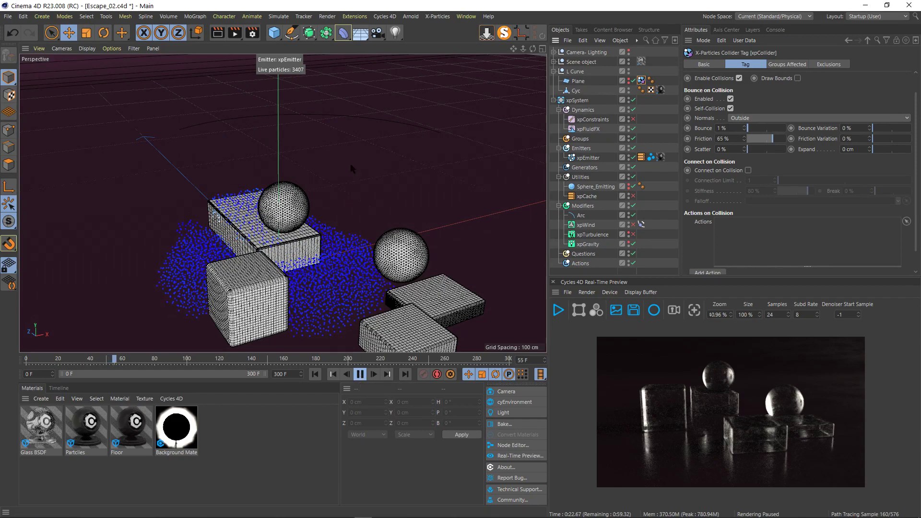
{"action": "left_click", "coordinate": [360, 374]}
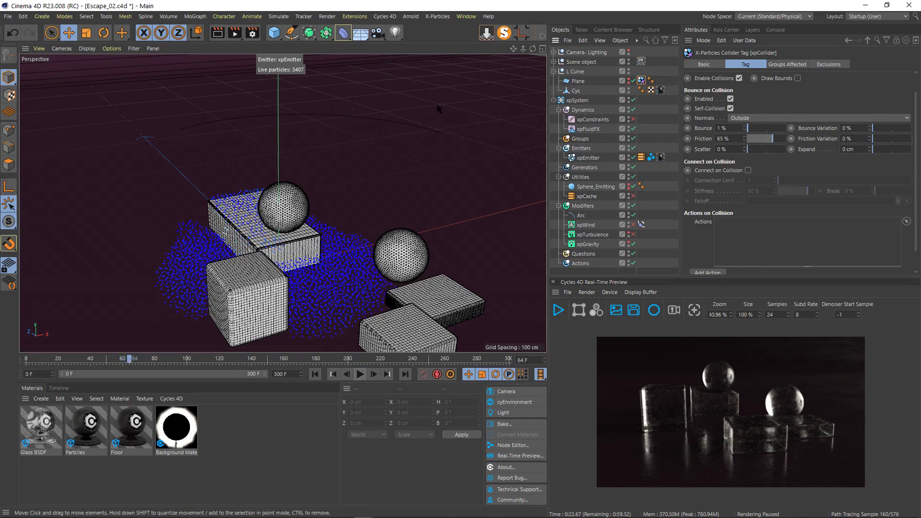
Step: Inspect the particles spread around the objects from a lower frontal angle while playing the simulation to frame 77
{"action": "left_click_drag", "start_coordinate": [533, 49], "coordinate": [518, 49]}
{"action": "mouse_move", "coordinate": [229, 229]}
{"action": "left_mouse_down", "text": "alt"}
{"action": "mouse_move", "coordinate": [245, 228]}
{"action": "mouse_move", "coordinate": [197, 229]}
{"action": "mouse_move", "coordinate": [218, 231]}
{"action": "left_mouse_up", "text": "alt"}
{"action": "left_click_drag", "start_coordinate": [532, 49], "coordinate": [494, 51]}
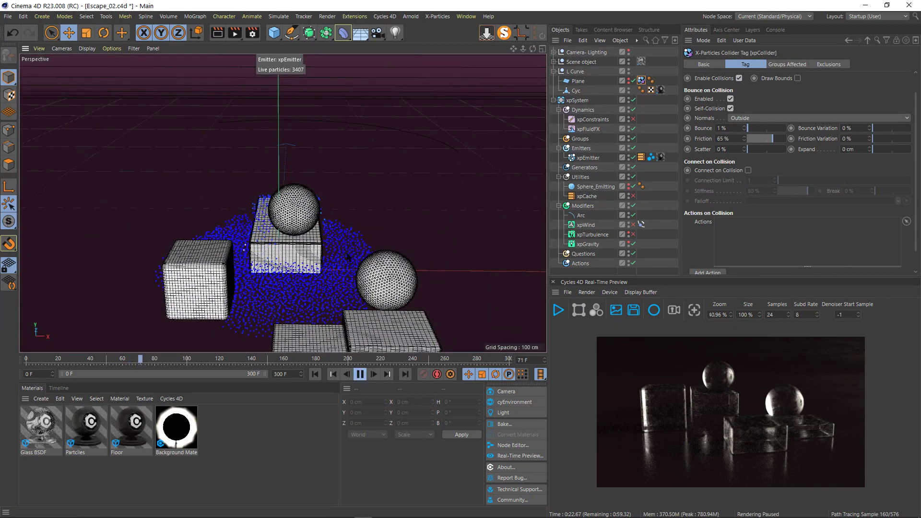
{"action": "left_click", "coordinate": [360, 374]}
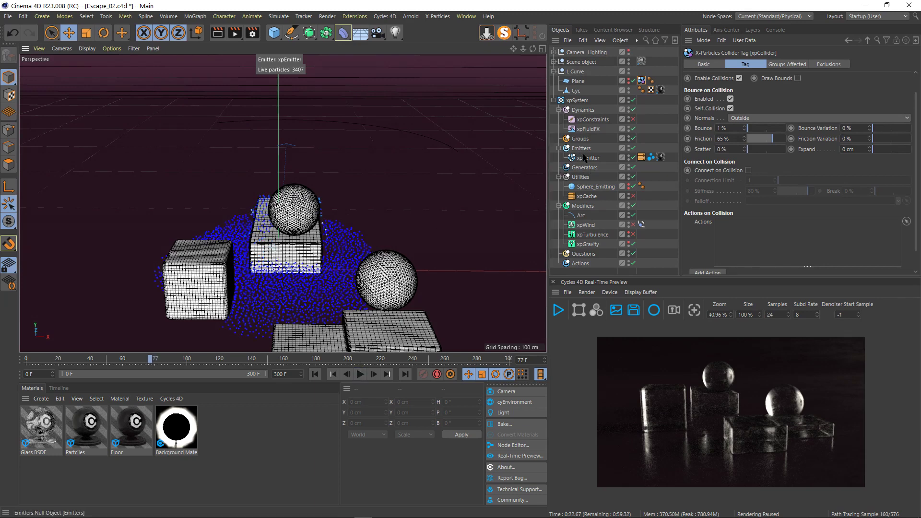
Step: Review the general and physical data of xpEmitter in its extended data settings
{"action": "left_click", "coordinate": [588, 159]}
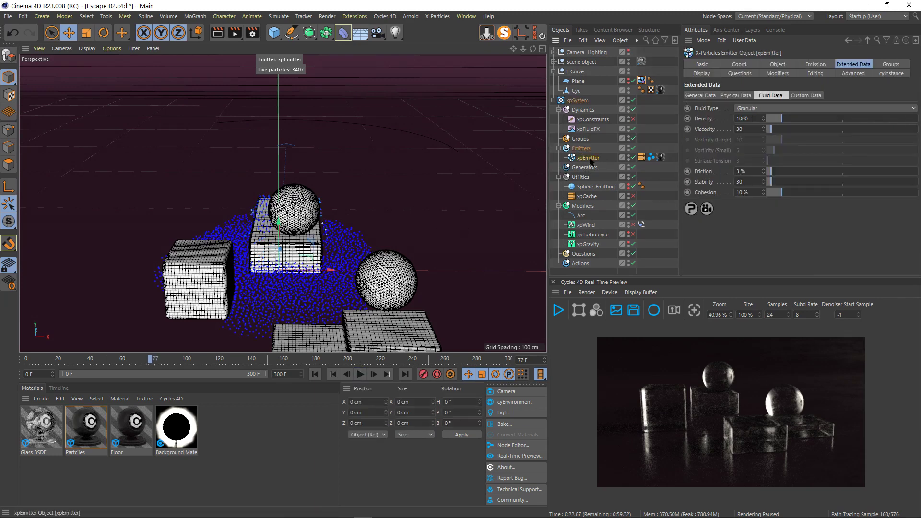
{"action": "left_click", "coordinate": [702, 96]}
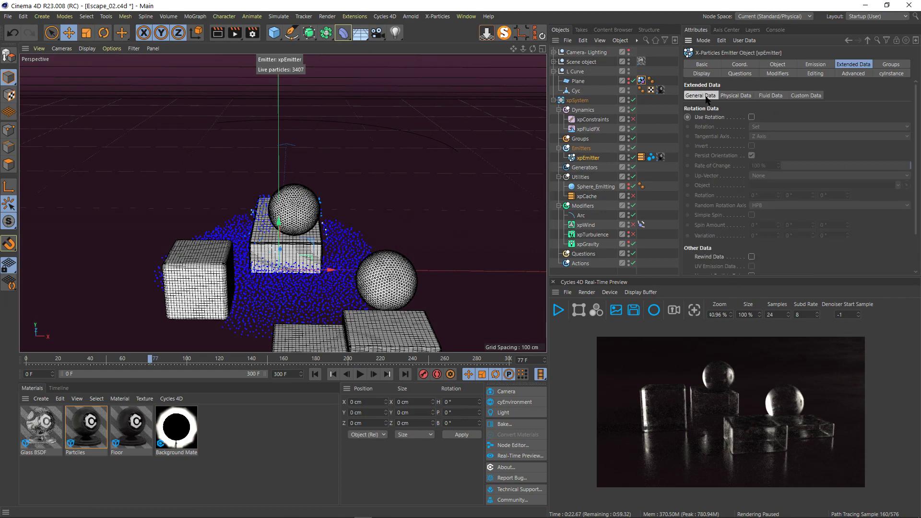
{"action": "left_click", "coordinate": [737, 96]}
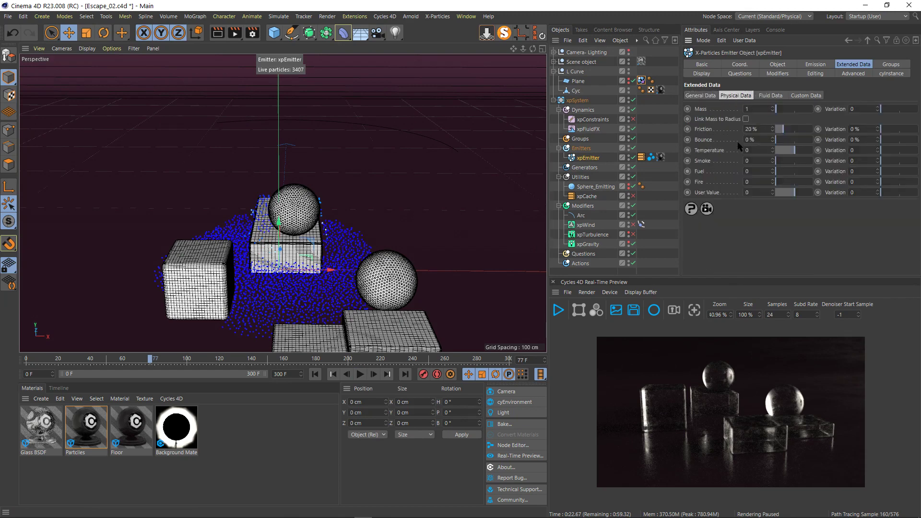
{"action": "key", "text": "F5"}
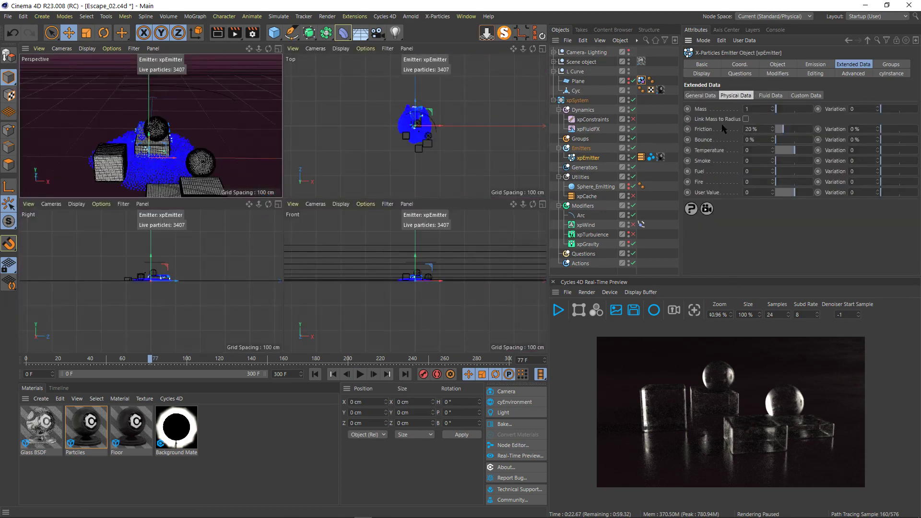
Step: Maximize the perspective view, frame all the objects and replay the simulation from the first frame to frame 7
{"action": "middle_click", "coordinate": [242, 137]}
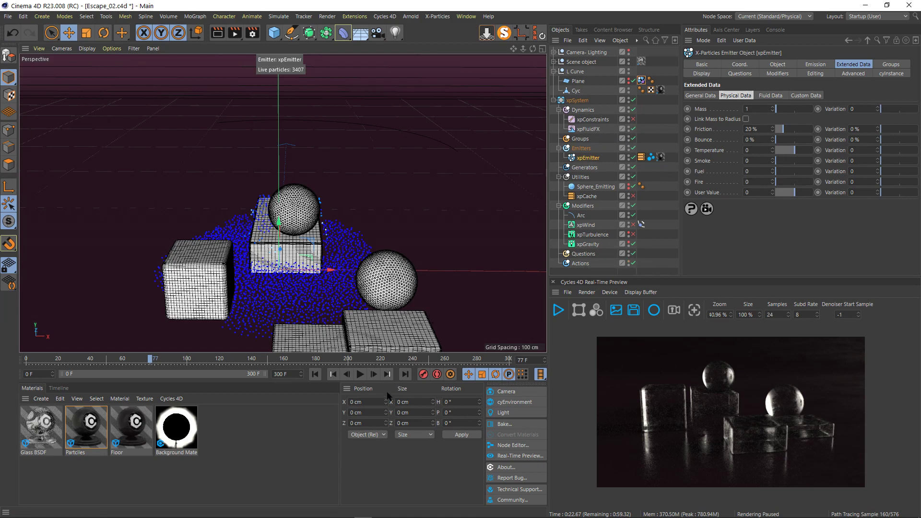
{"action": "left_click", "coordinate": [315, 374]}
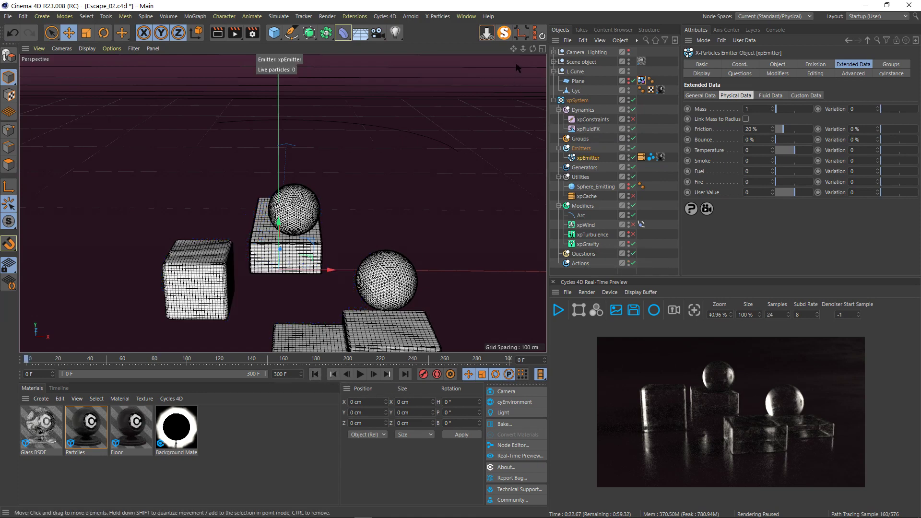
{"action": "left_click_drag", "start_coordinate": [523, 48], "coordinate": [513, 48]}
{"action": "scroll", "coordinate": [343, 128], "scroll_direction": "up", "scroll_amount": 3}
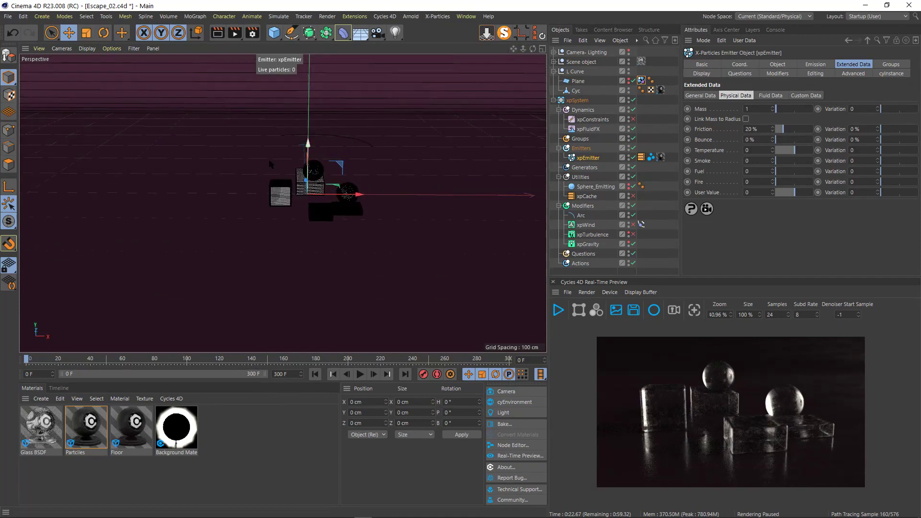
{"action": "scroll", "coordinate": [270, 164], "scroll_direction": "up", "scroll_amount": 5}
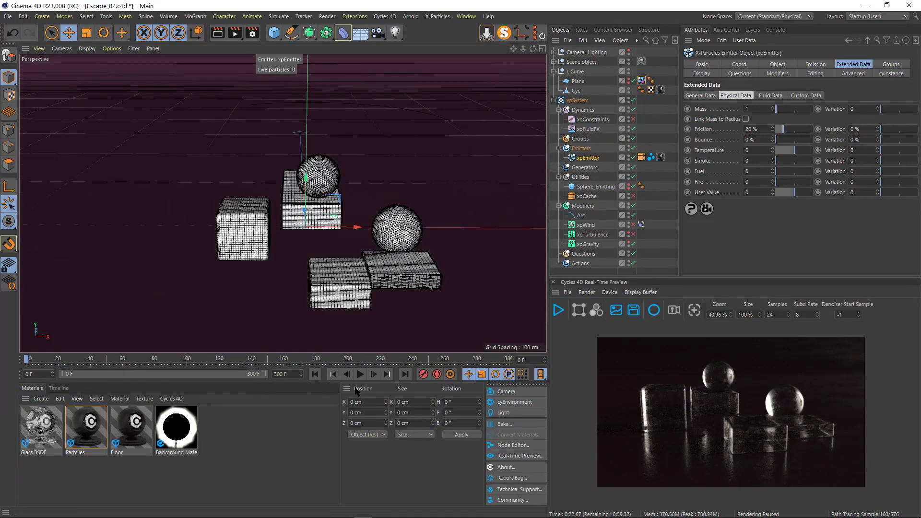
{"action": "left_click", "coordinate": [361, 375]}
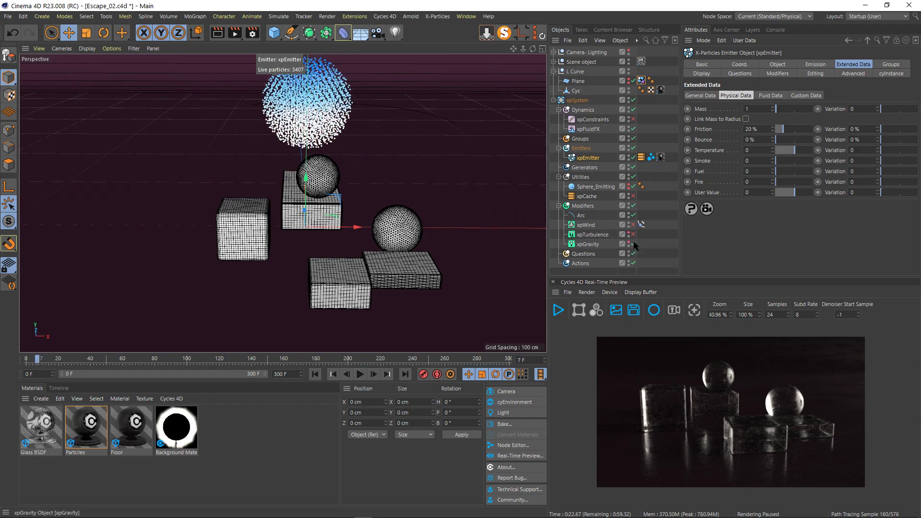
Step: Enable xpTurbulence with xpGravity disabled, and replay the simulation from the first frame to frame 73
{"action": "left_click", "coordinate": [599, 236]}
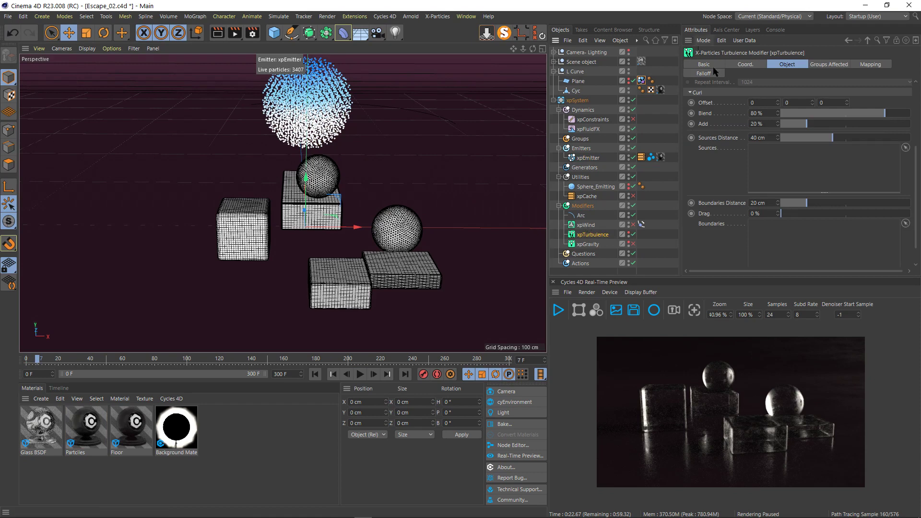
{"action": "left_click", "coordinate": [315, 374]}
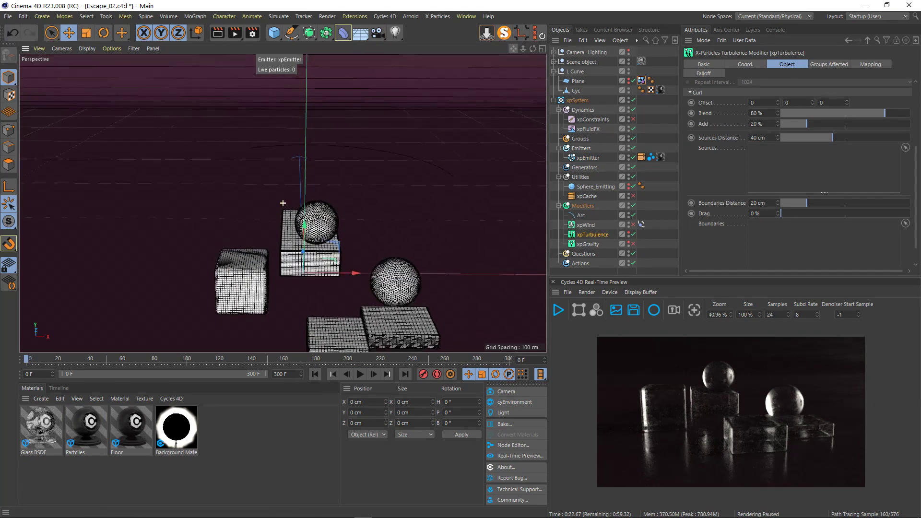
{"action": "left_click", "coordinate": [361, 375]}
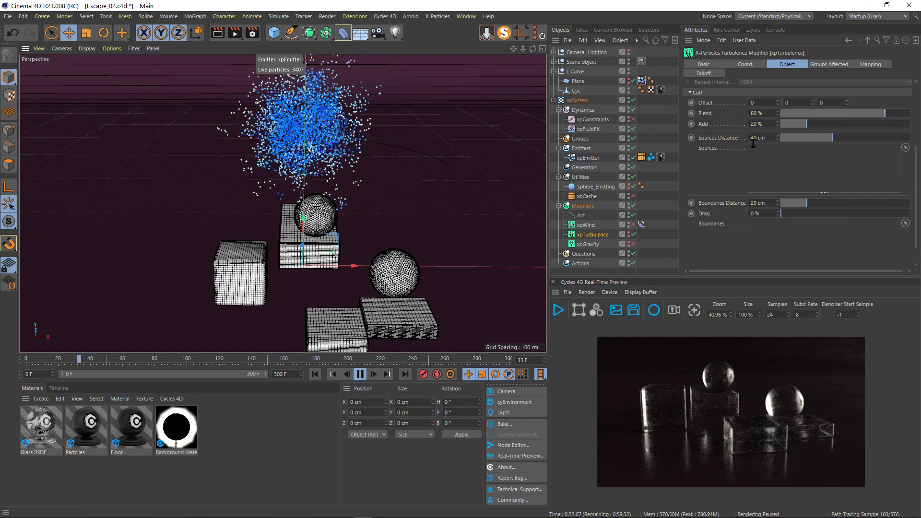
{"action": "scroll", "coordinate": [717, 157], "scroll_direction": "up", "scroll_amount": 5}
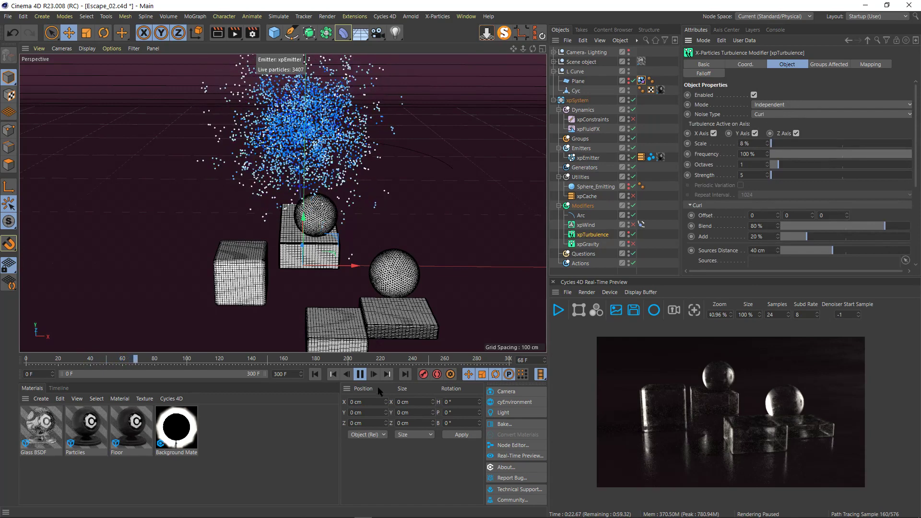
{"action": "left_click", "coordinate": [361, 374]}
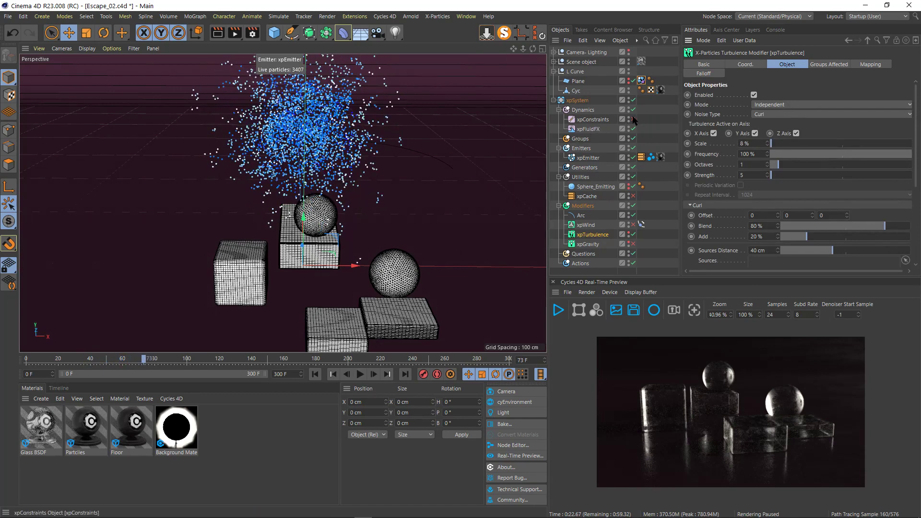
Step: Enable xpConstraints and replay the simulation from the first frame to frame 95, inspecting how the particle sphere holds together
{"action": "left_click", "coordinate": [315, 375]}
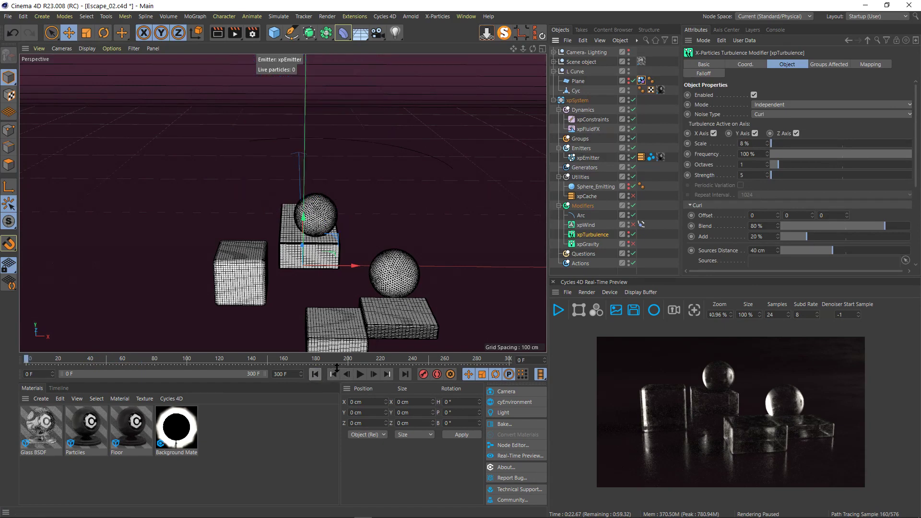
{"action": "left_click", "coordinate": [594, 120]}
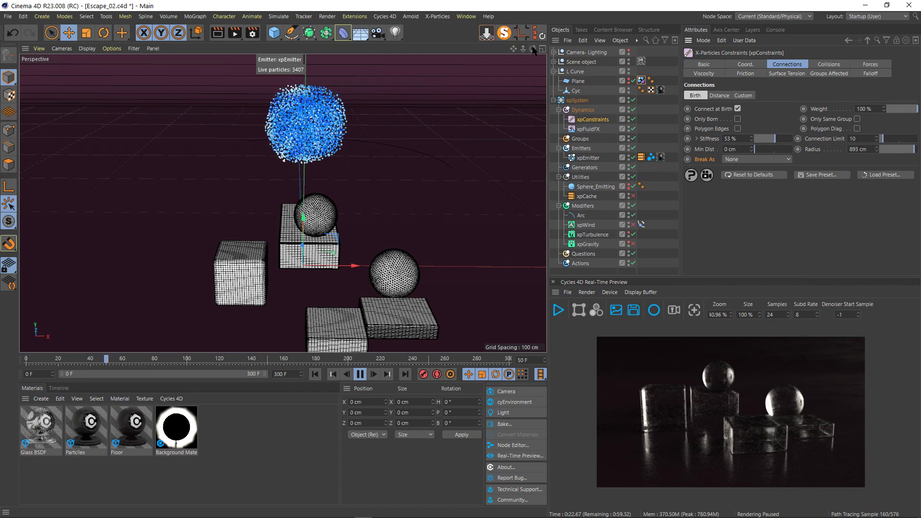
{"action": "left_click_drag", "start_coordinate": [298, 114], "coordinate": [283, 203], "text": "alt"}
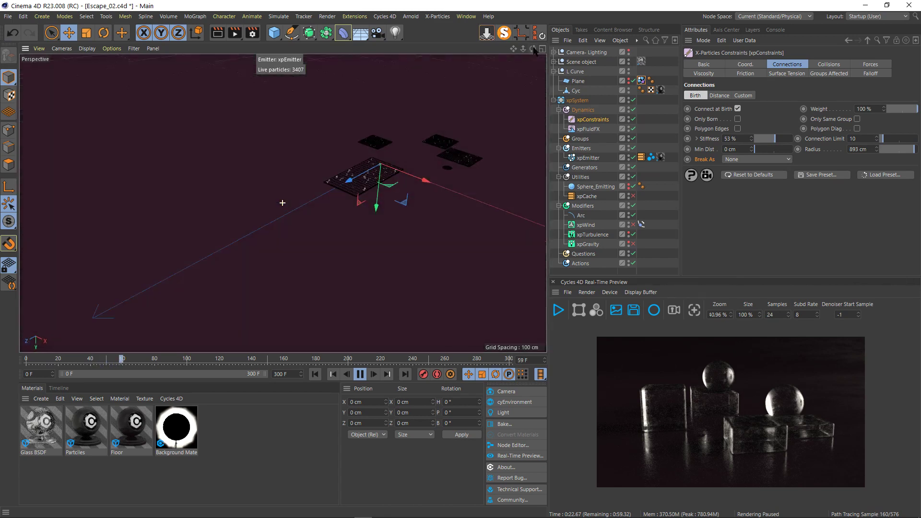
{"action": "key", "text": "ctrl+shift+z"}
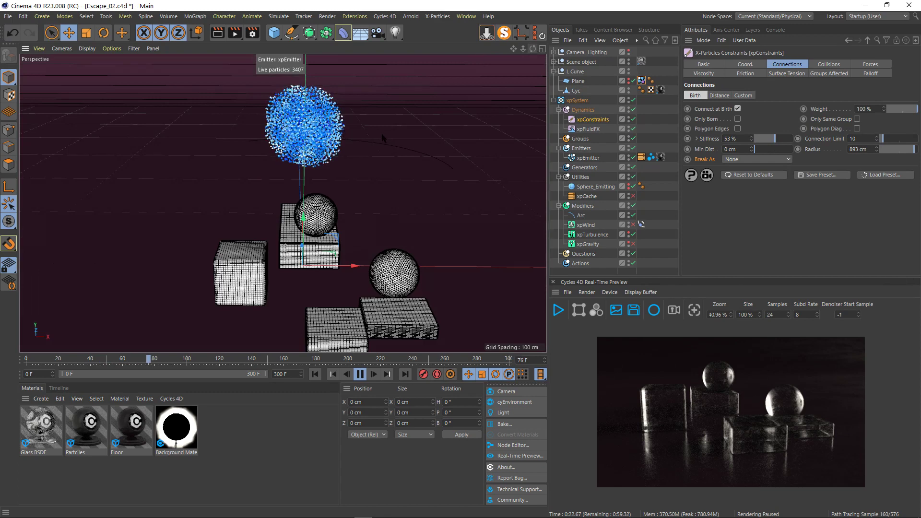
{"action": "left_click_drag", "start_coordinate": [376, 132], "coordinate": [365, 189], "text": "alt"}
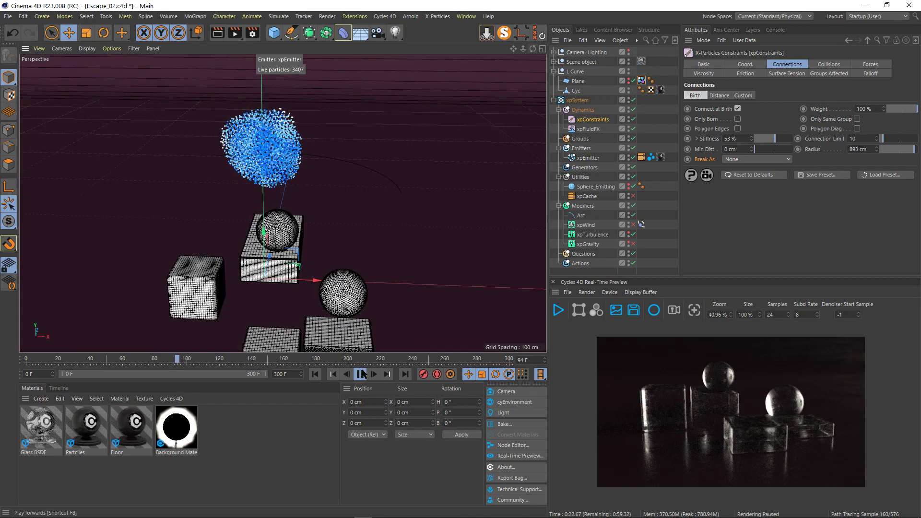
{"action": "key", "text": "F8"}
{"action": "left_click_drag", "start_coordinate": [521, 51], "coordinate": [533, 49]}
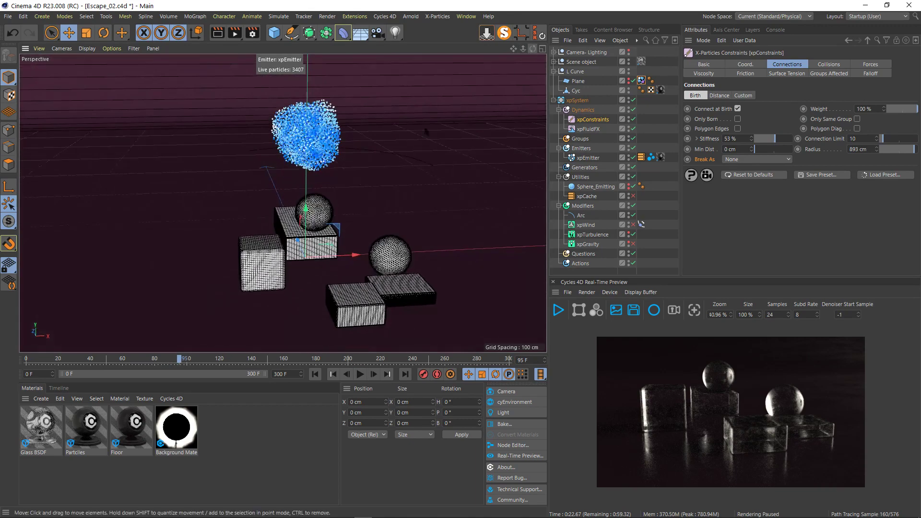
{"action": "scroll", "coordinate": [331, 125], "scroll_direction": "up", "scroll_amount": 4}
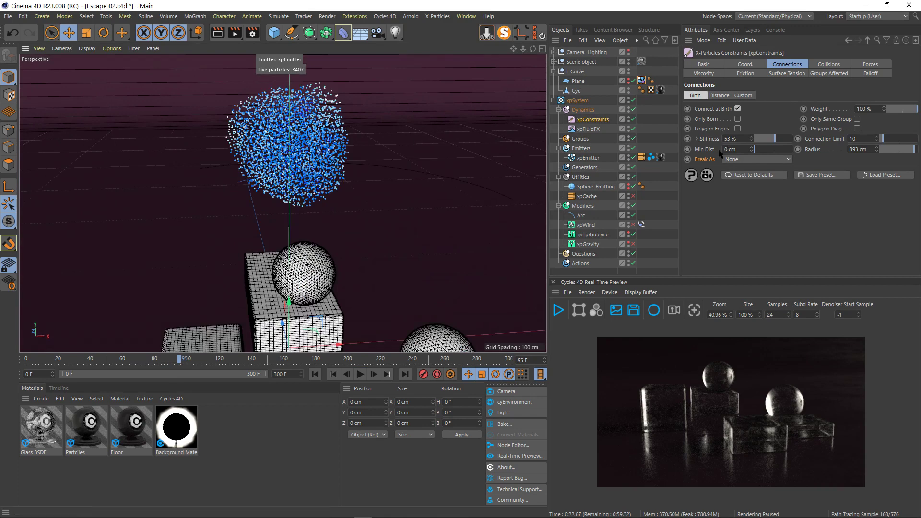
Step: Review the noise and curl settings of xpTurbulence and continue the simulation to frame 107
{"action": "left_click", "coordinate": [593, 234]}
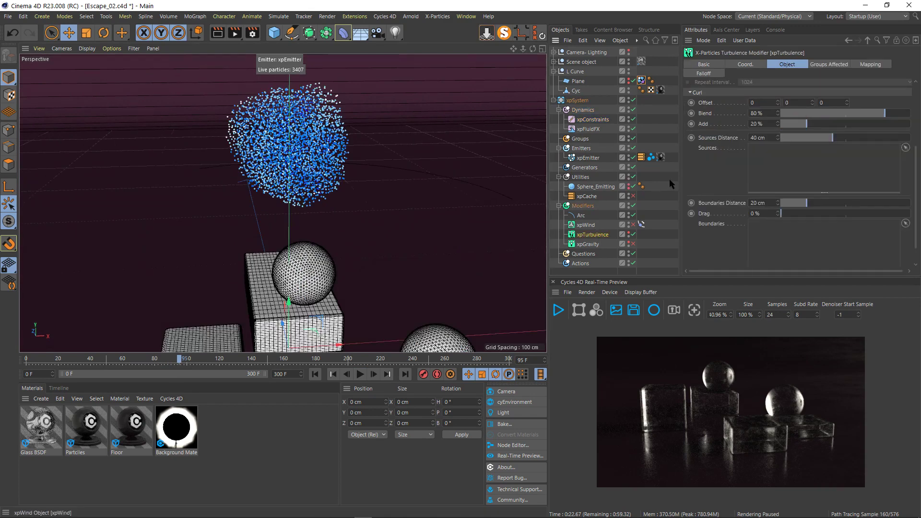
{"action": "scroll", "coordinate": [715, 185], "scroll_direction": "up", "scroll_amount": 3}
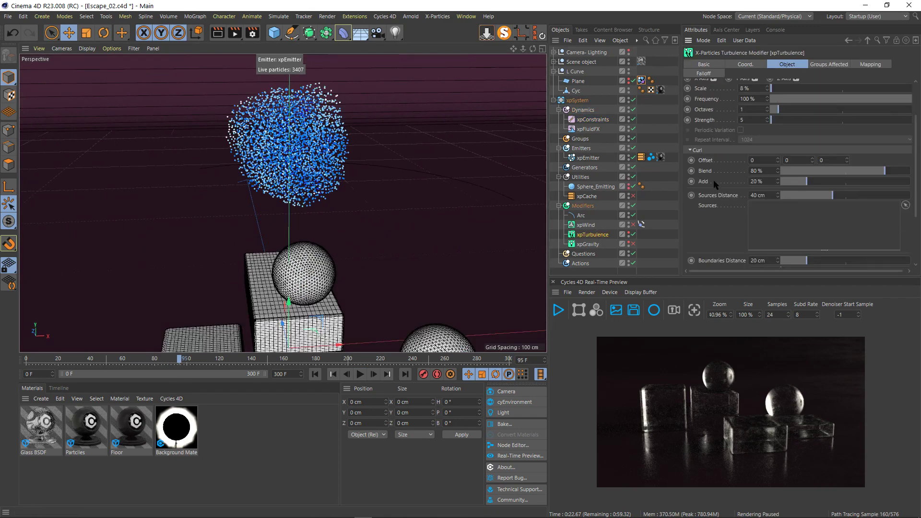
{"action": "scroll", "coordinate": [714, 130], "scroll_direction": "up", "scroll_amount": 3}
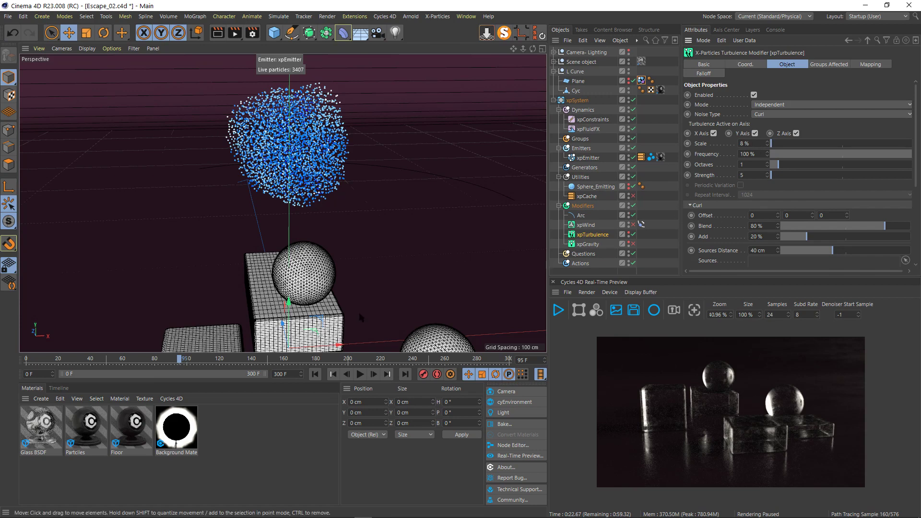
{"action": "left_click", "coordinate": [361, 375]}
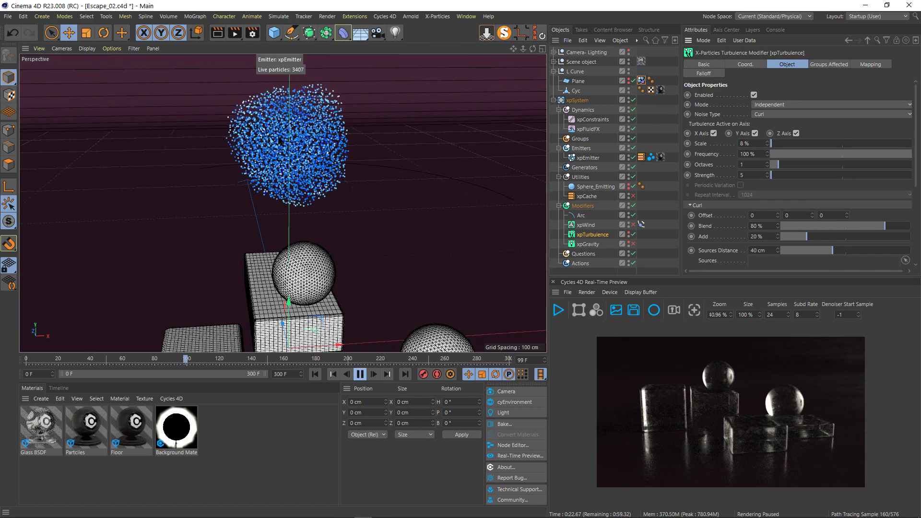
{"action": "key", "text": "F8"}
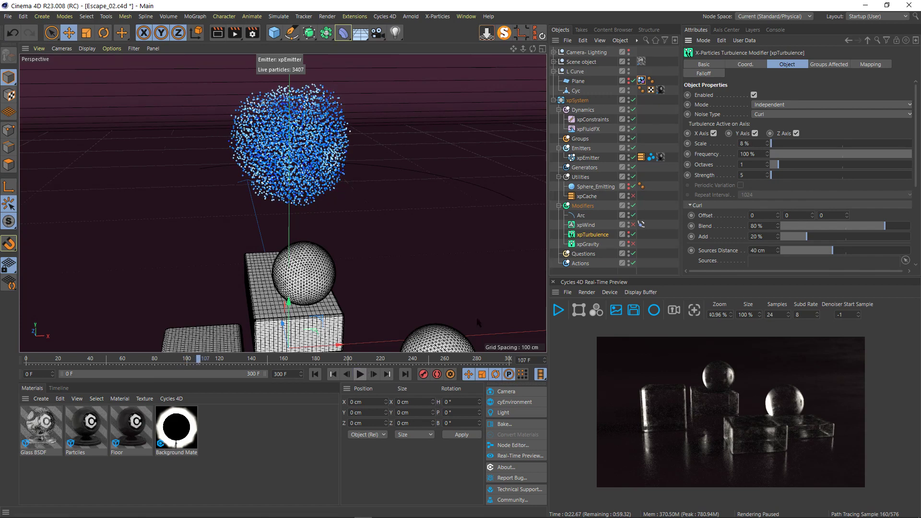
Step: Test an xpTurbulence scale of 81% by playing the simulation to frame 123, and undo the scale change
{"action": "left_click_drag", "start_coordinate": [781, 144], "coordinate": [786, 144]}
{"action": "left_click", "coordinate": [361, 374]}
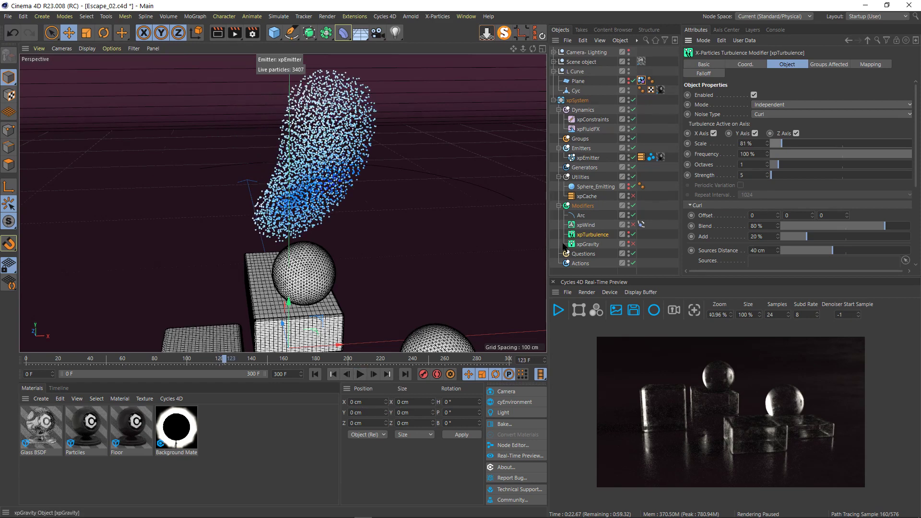
{"action": "key", "text": "ctrl+z"}
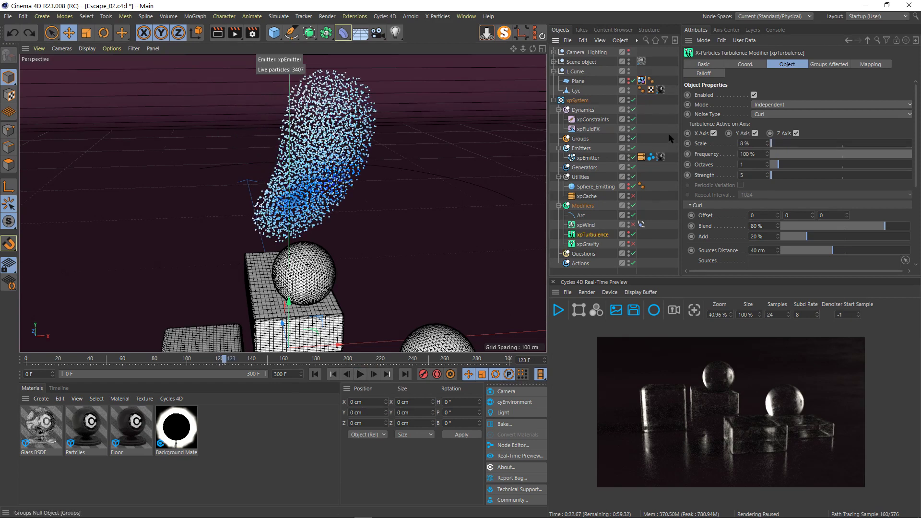
Step: Re-enable xpGravity and replay the simulation from the first frame to frame 137 to check the constrained particles against the objects
{"action": "left_click", "coordinate": [315, 375]}
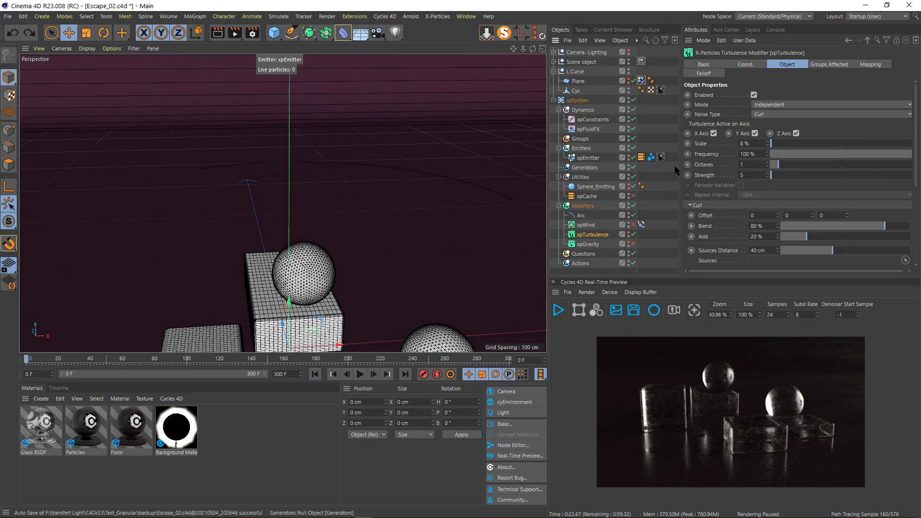
{"action": "left_click", "coordinate": [593, 245]}
{"action": "left_click", "coordinate": [633, 245]}
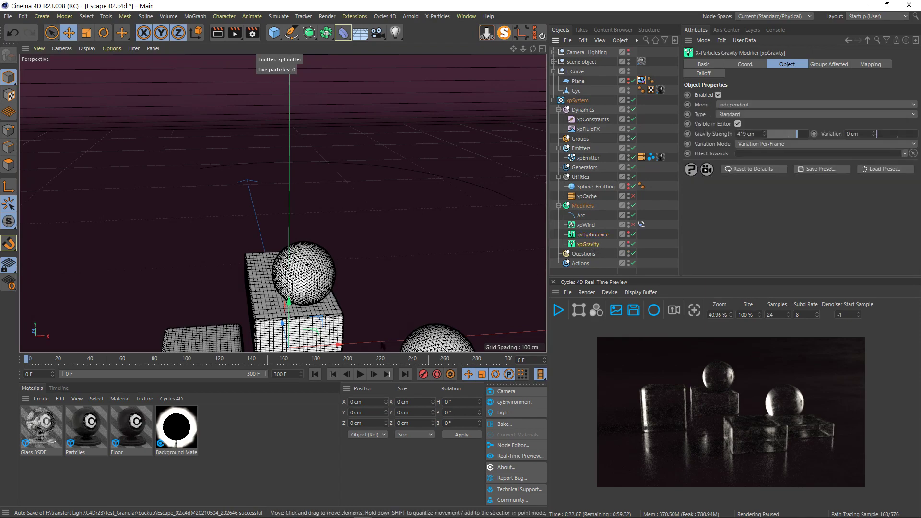
{"action": "left_click_drag", "start_coordinate": [512, 50], "coordinate": [490, 0]}
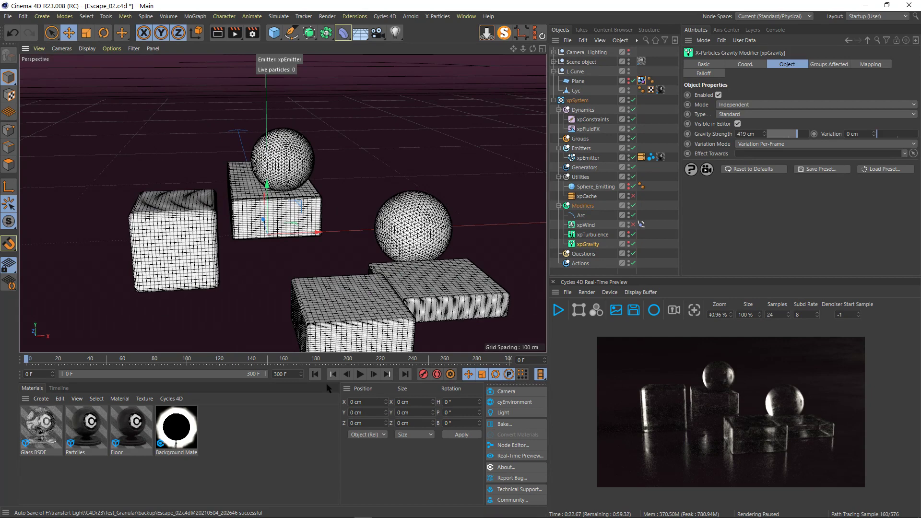
{"action": "left_click", "coordinate": [361, 375]}
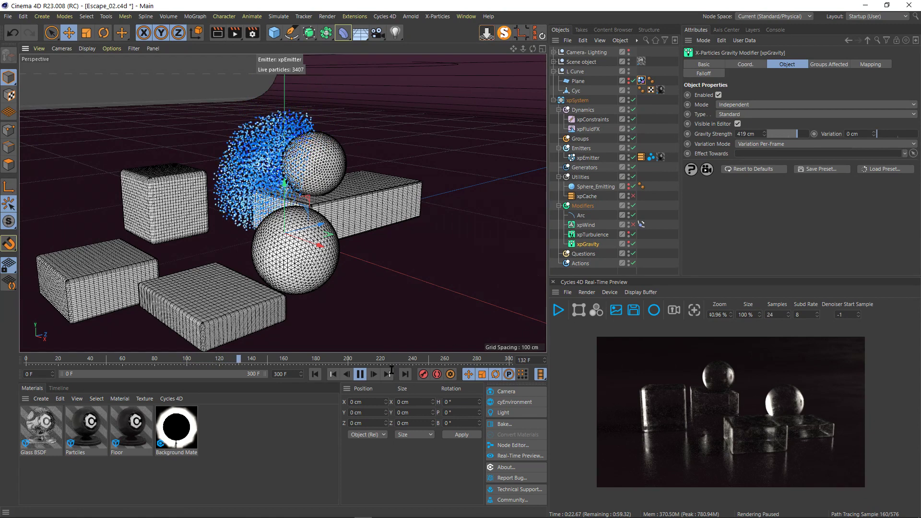
{"action": "left_click", "coordinate": [361, 374]}
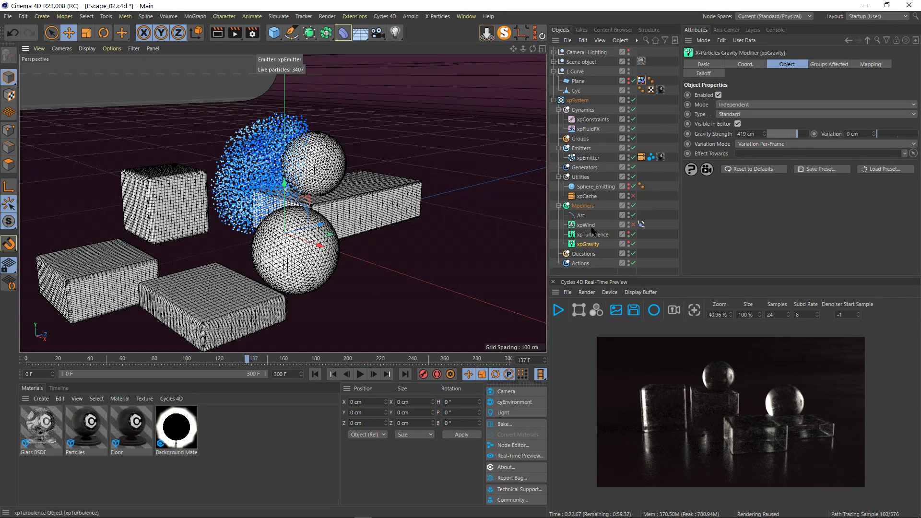
Step: Enable xpWind and replay the simulation from the first frame to frame 206, inspecting the particles from another angle
{"action": "left_click", "coordinate": [313, 375]}
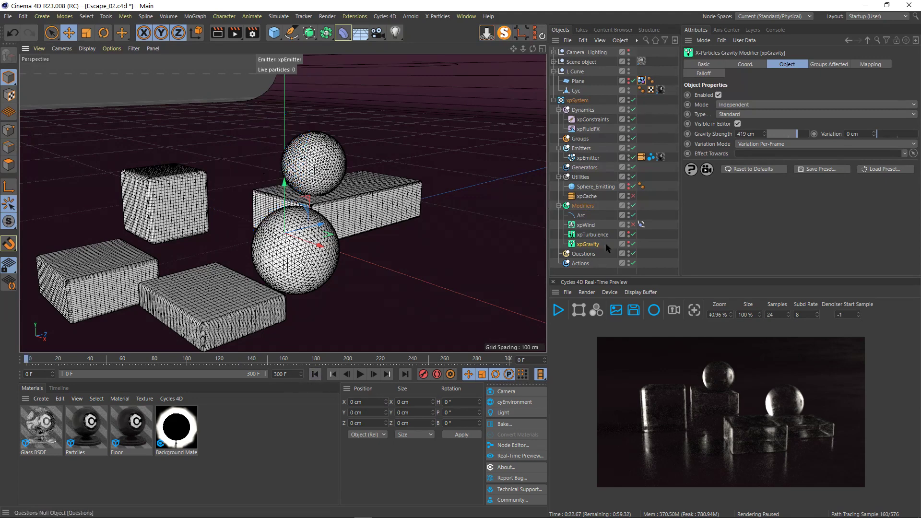
{"action": "left_click", "coordinate": [633, 225]}
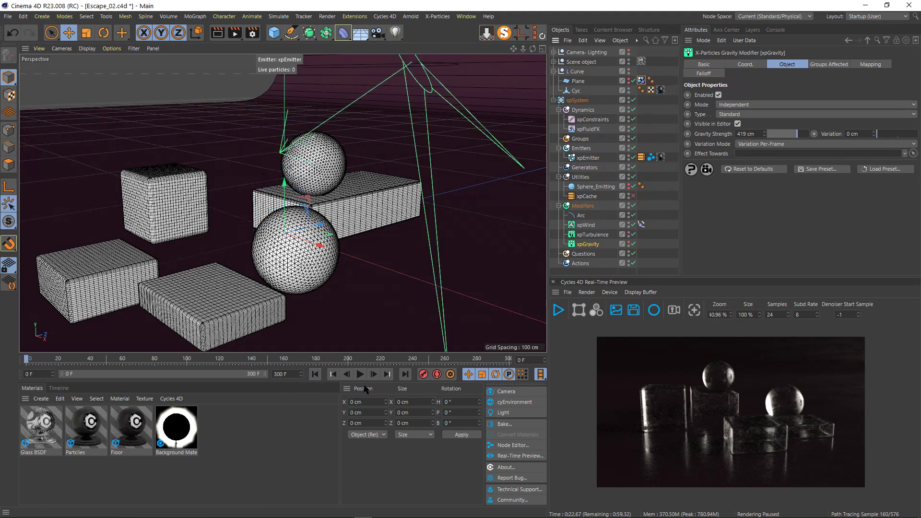
{"action": "left_click", "coordinate": [628, 224]}
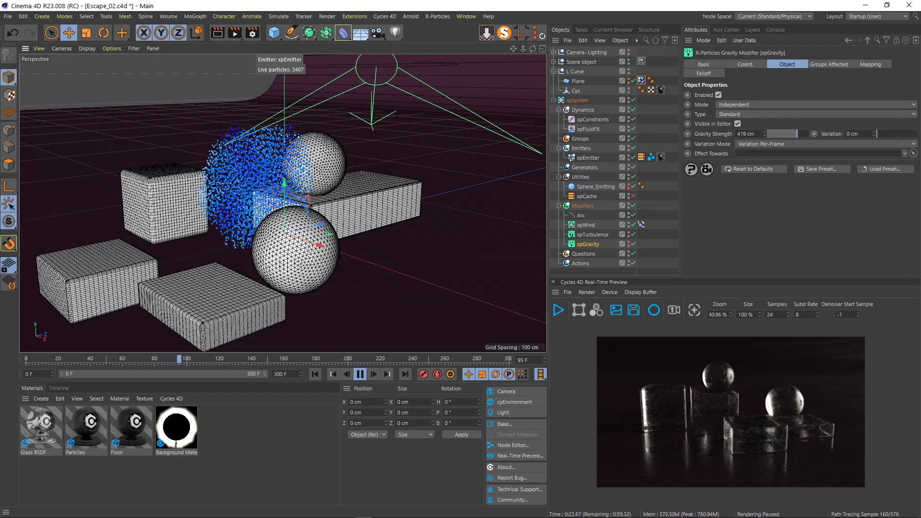
{"action": "left_click_drag", "start_coordinate": [283, 203], "coordinate": [308, 203], "text": "alt"}
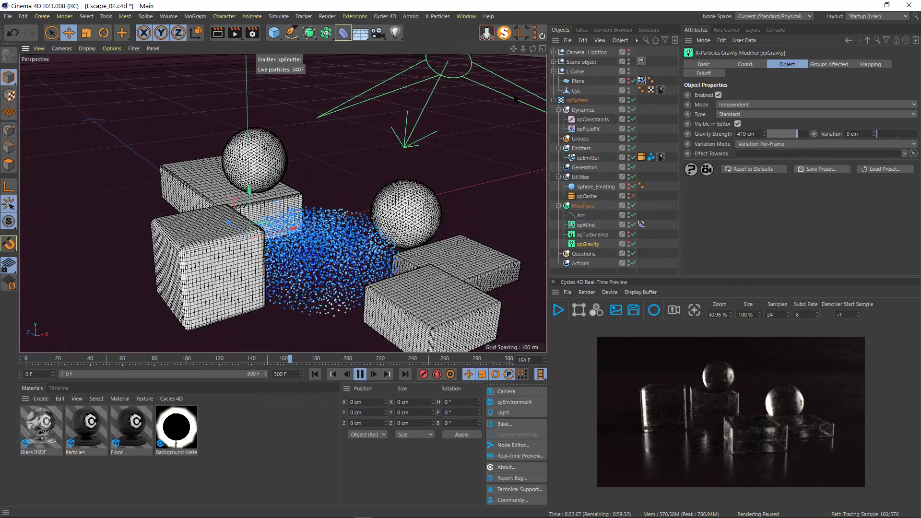
{"action": "left_click_drag", "start_coordinate": [534, 50], "coordinate": [534, 50]}
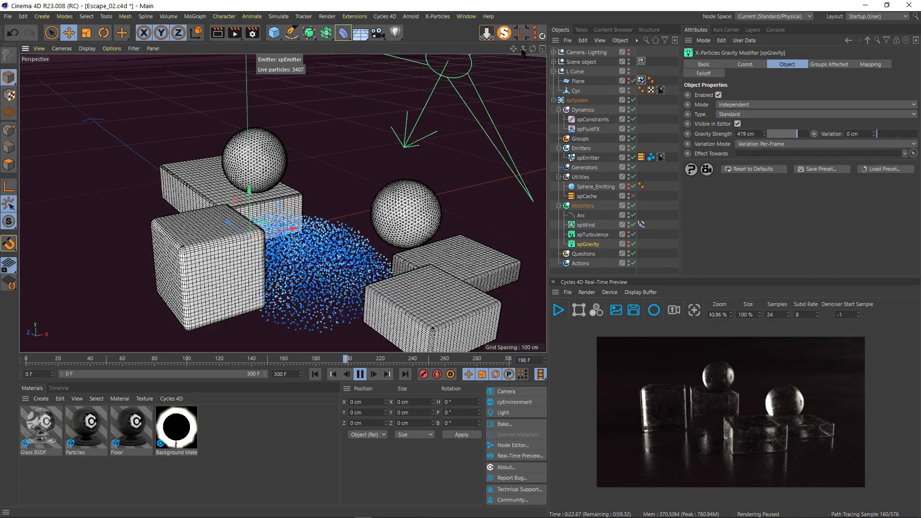
{"action": "left_click", "coordinate": [360, 375]}
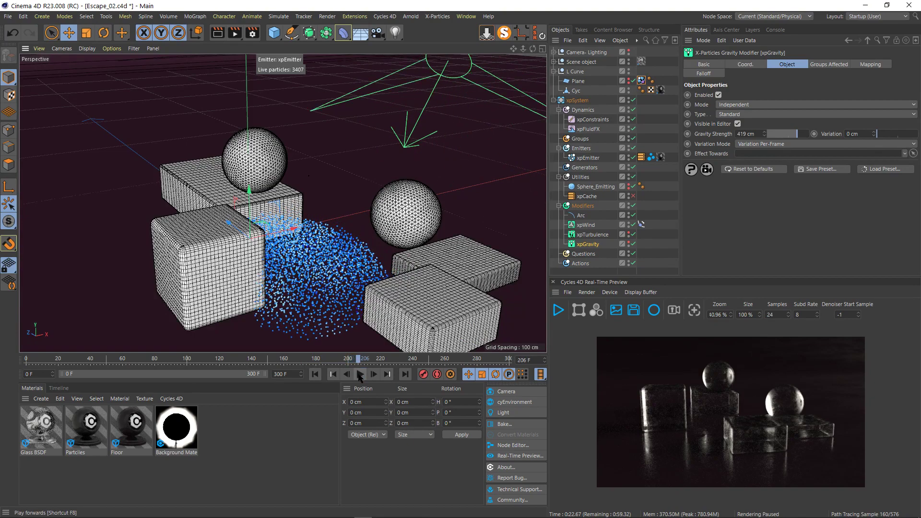
Step: Render the frame 206 particles in the Cycles 4D real-time preview and inspect them in a closer view
{"action": "left_click_drag", "start_coordinate": [532, 49], "coordinate": [532, 48]}
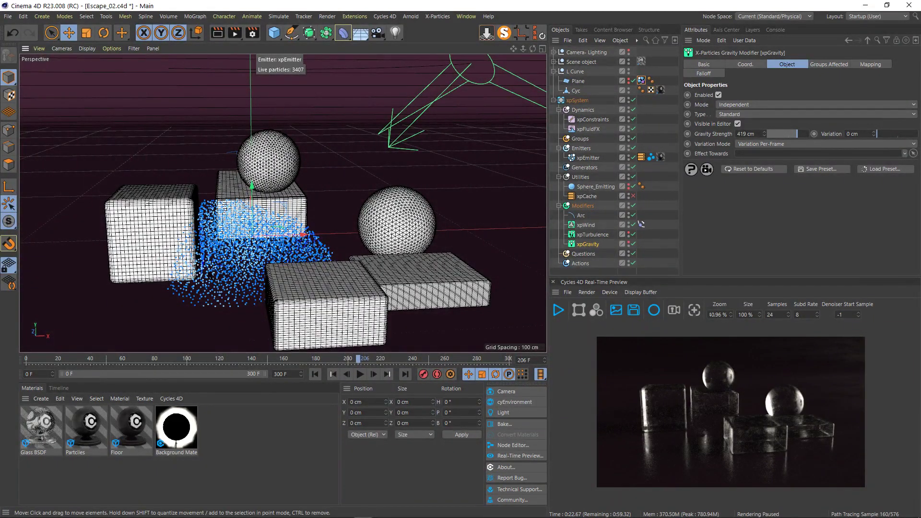
{"action": "left_click", "coordinate": [561, 310]}
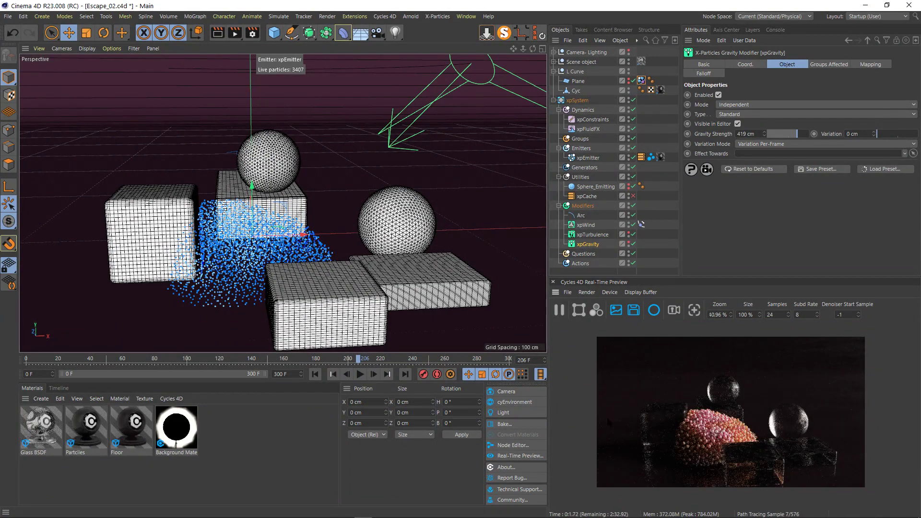
{"action": "scroll", "coordinate": [708, 460], "scroll_direction": "up", "scroll_amount": 2}
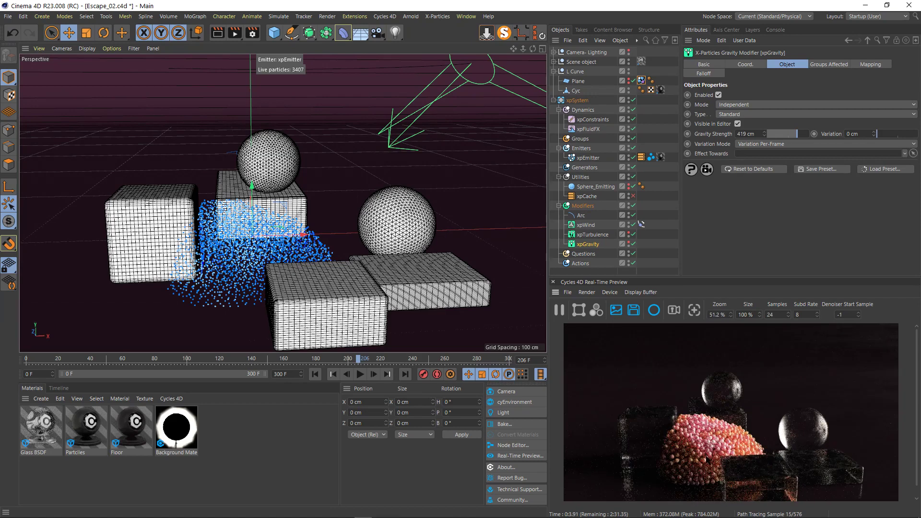
{"action": "left_click_drag", "start_coordinate": [704, 437], "coordinate": [693, 383]}
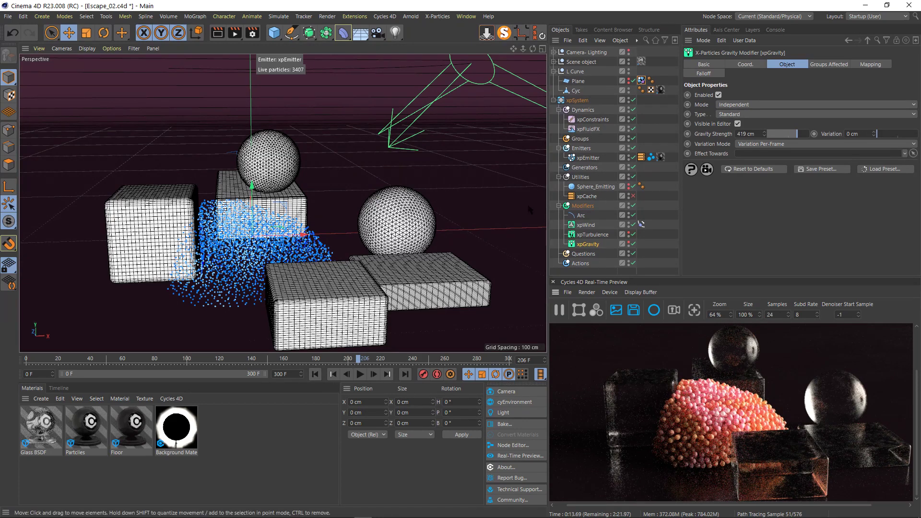
Step: Set the xpEmitter particle radius to 0.45 cm and return the simulation to the first frame
{"action": "left_click", "coordinate": [588, 158]}
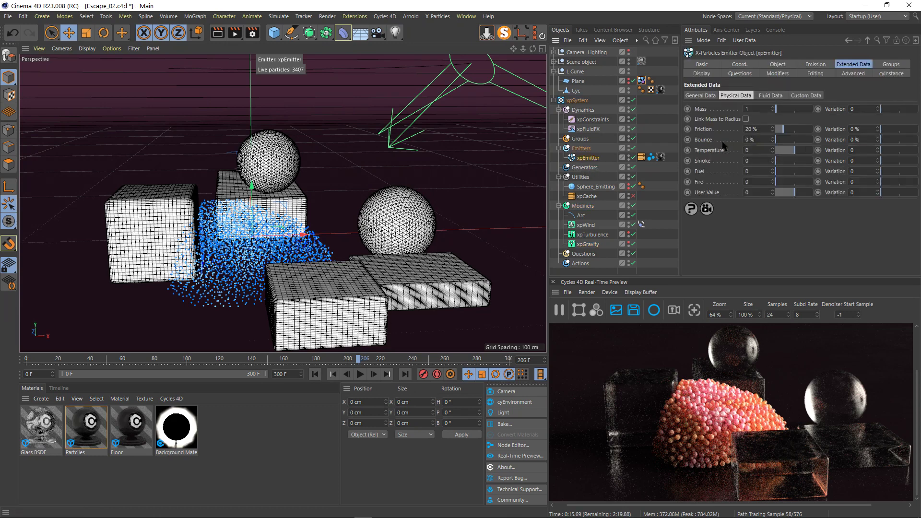
{"action": "left_click", "coordinate": [816, 64]}
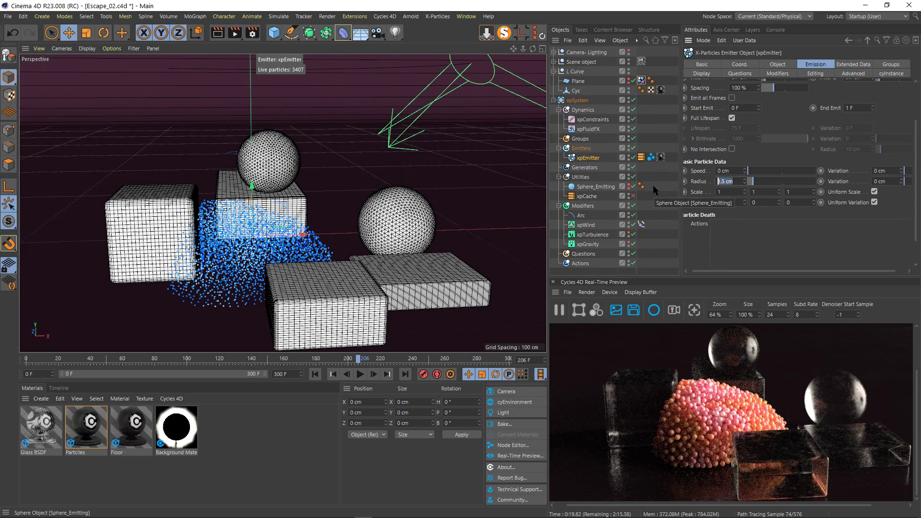
{"action": "type", "text": ".45"}
{"action": "key", "text": "Return"}
{"action": "left_click", "coordinate": [316, 374]}
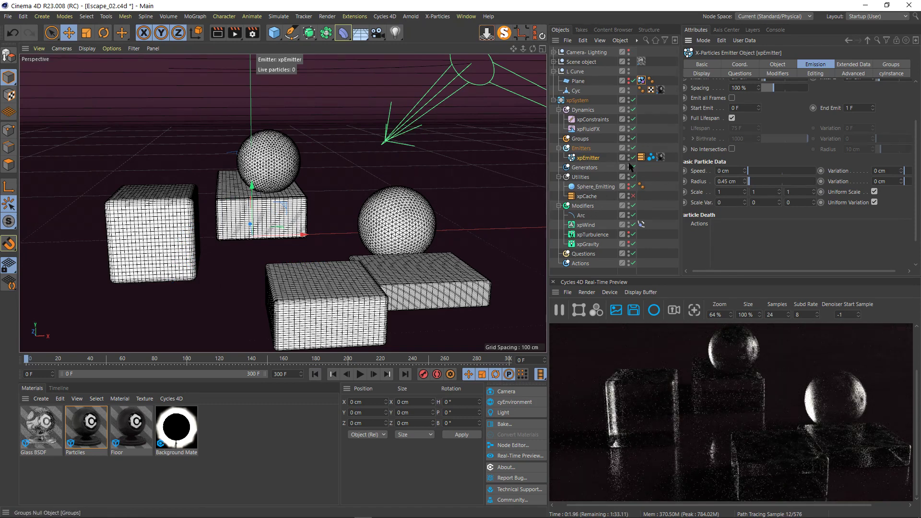
Step: Enable xpCache, play the cached particle simulation to frame 44, and pause the real-time preview render
{"action": "left_click", "coordinate": [631, 197]}
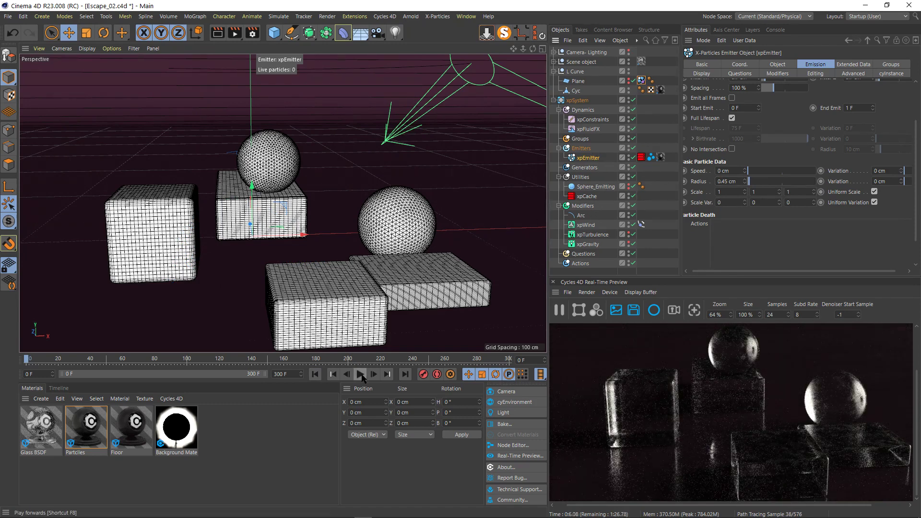
{"action": "left_click", "coordinate": [361, 375]}
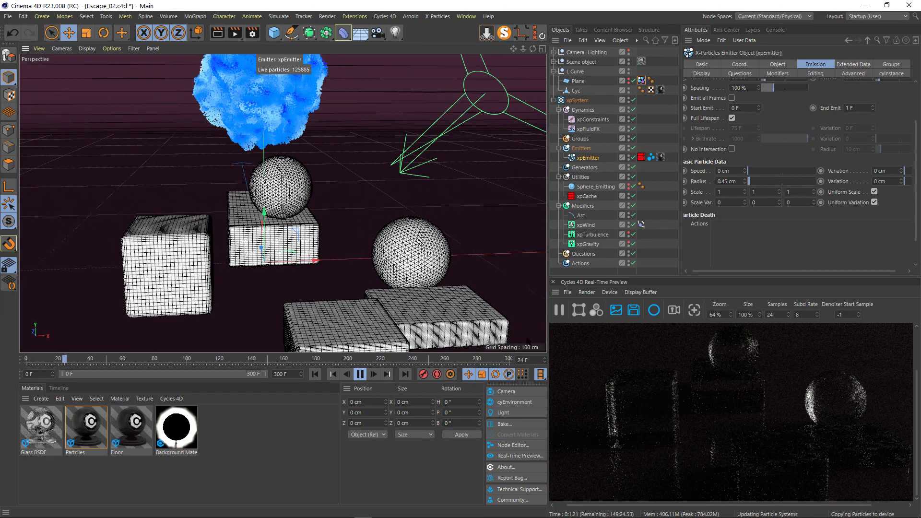
{"action": "left_click", "coordinate": [561, 311]}
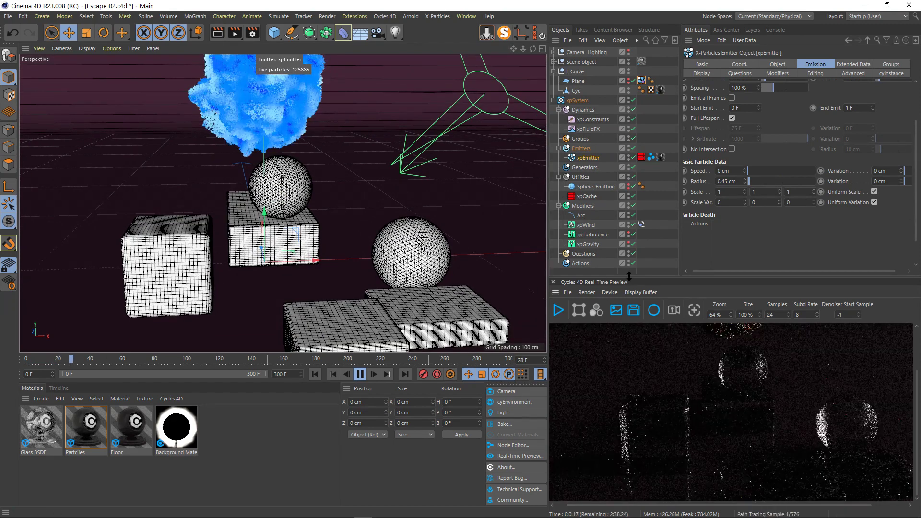
{"action": "left_click_drag", "start_coordinate": [628, 278], "coordinate": [627, 225]}
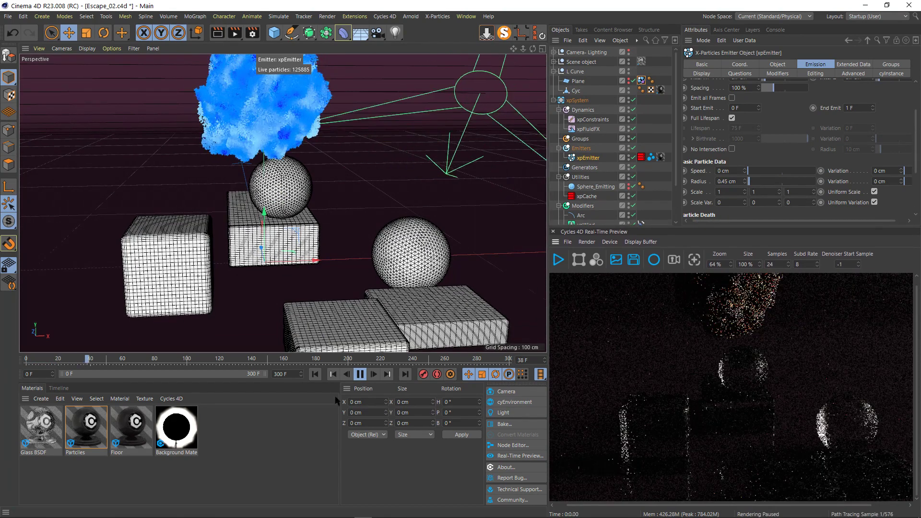
{"action": "left_click", "coordinate": [360, 374]}
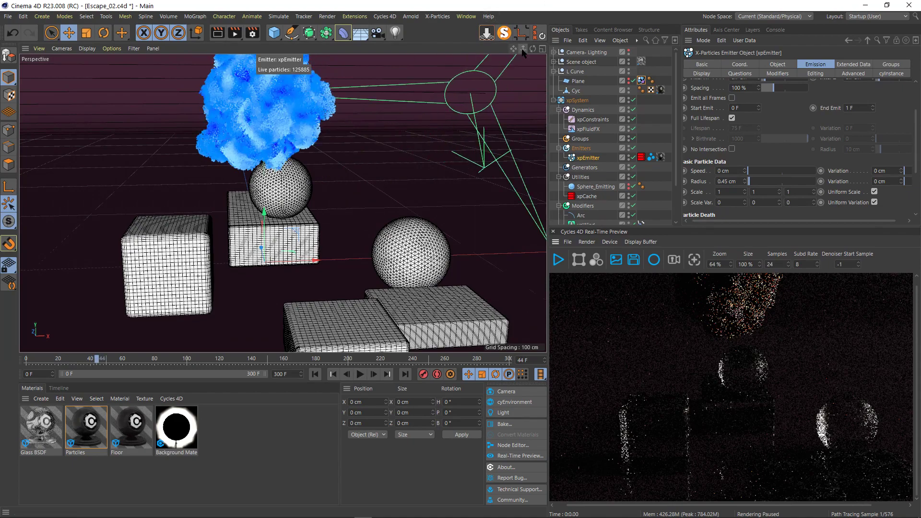
Step: Review the coordinates and HDR image settings of cyEnvironment in the Camera- Lighting group
{"action": "left_click_drag", "start_coordinate": [523, 48], "coordinate": [478, 49]}
{"action": "left_click", "coordinate": [555, 51]}
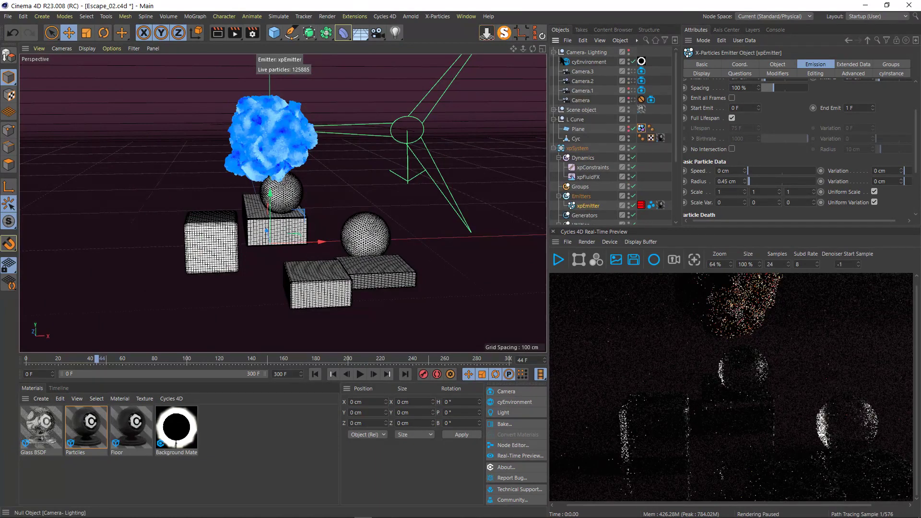
{"action": "left_click", "coordinate": [575, 62]}
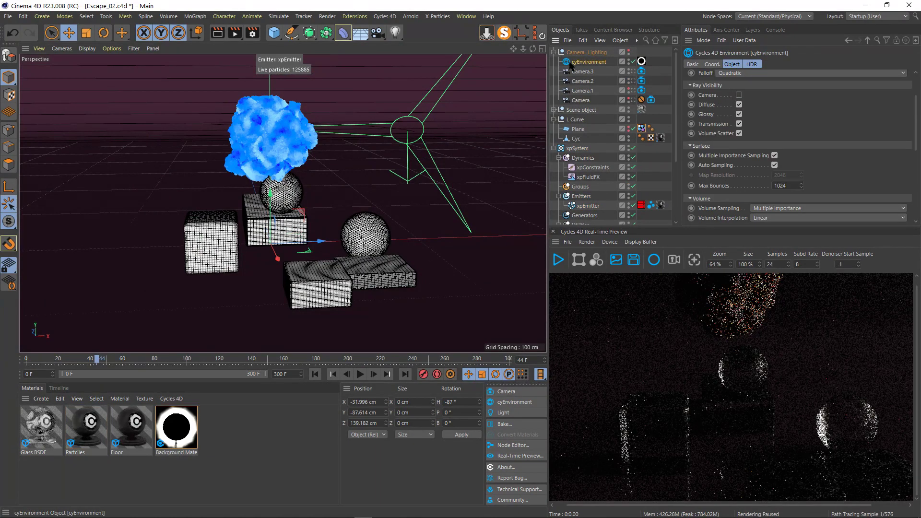
{"action": "left_click", "coordinate": [732, 65]}
{"action": "left_click", "coordinate": [713, 65]}
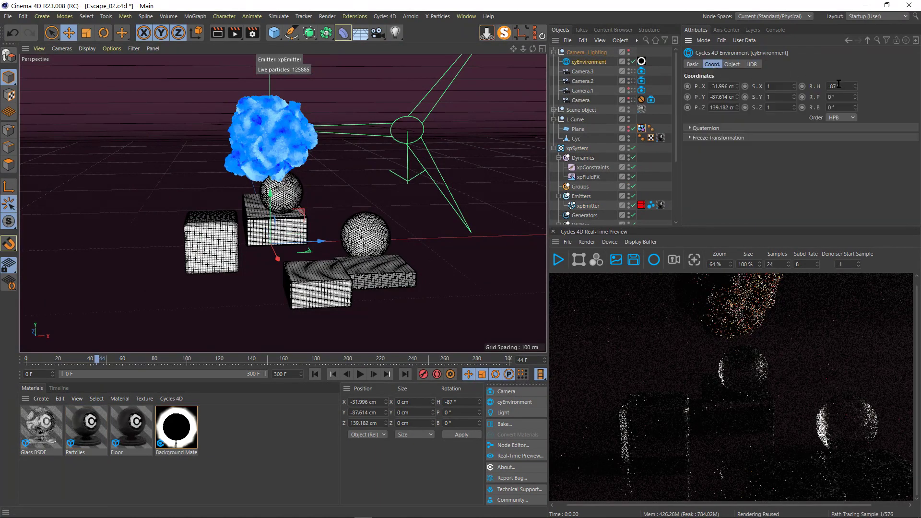
{"action": "left_click", "coordinate": [752, 65]}
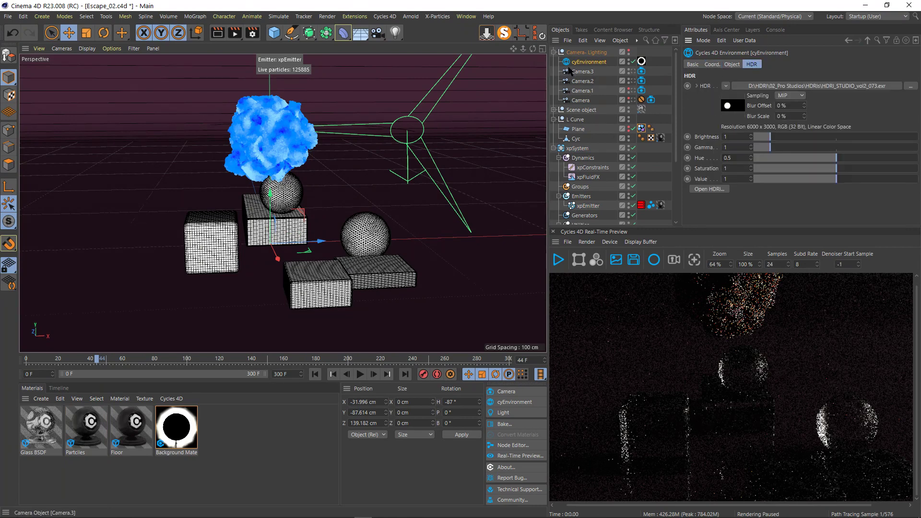
{"action": "left_click", "coordinate": [554, 52]}
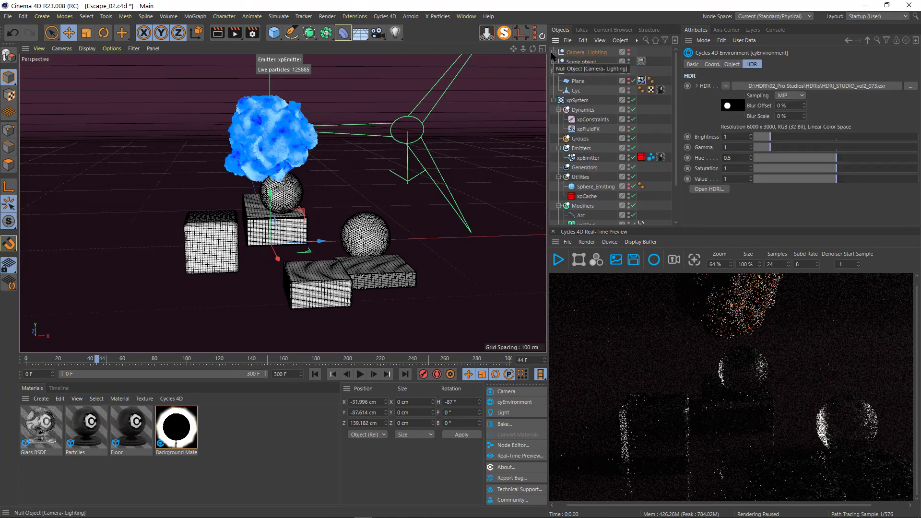
Step: Review the object properties of the Arc spline under Modifiers and view it from another angle
{"action": "left_click_drag", "start_coordinate": [681, 122], "coordinate": [688, 122]}
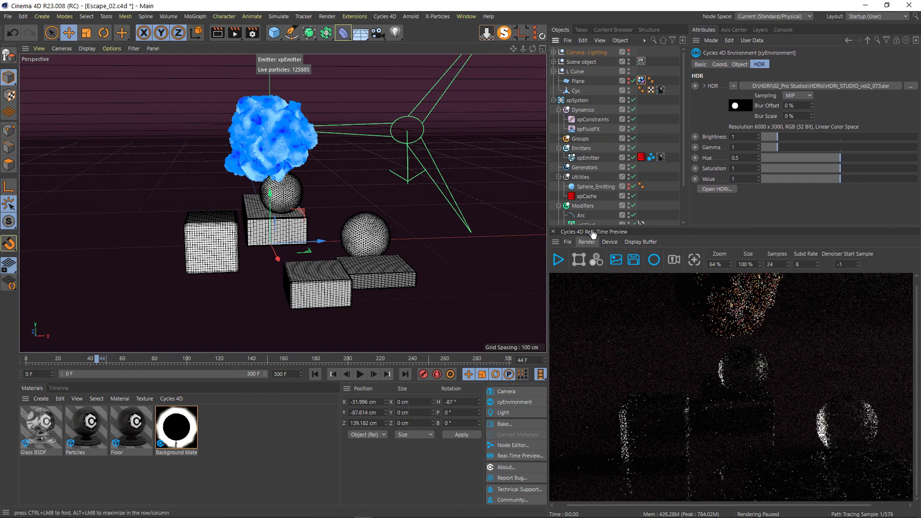
{"action": "left_click_drag", "start_coordinate": [591, 225], "coordinate": [593, 297]}
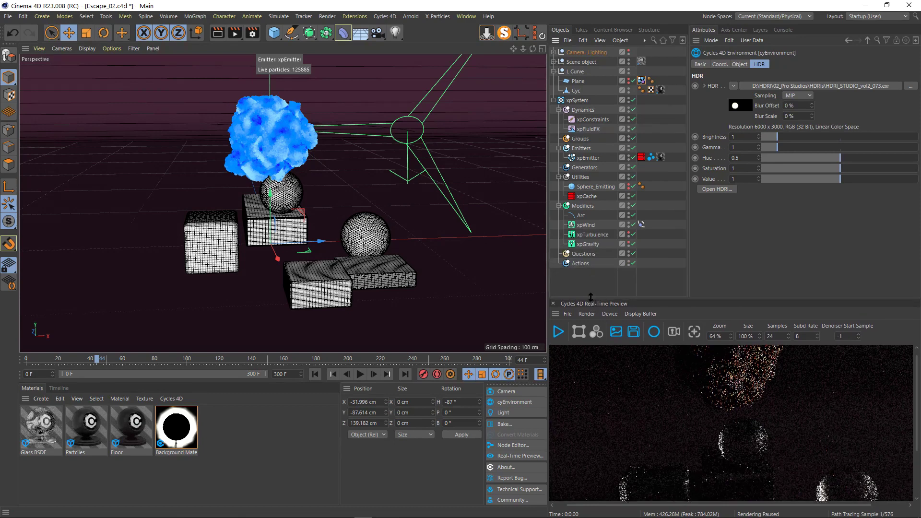
{"action": "left_click", "coordinate": [581, 216]}
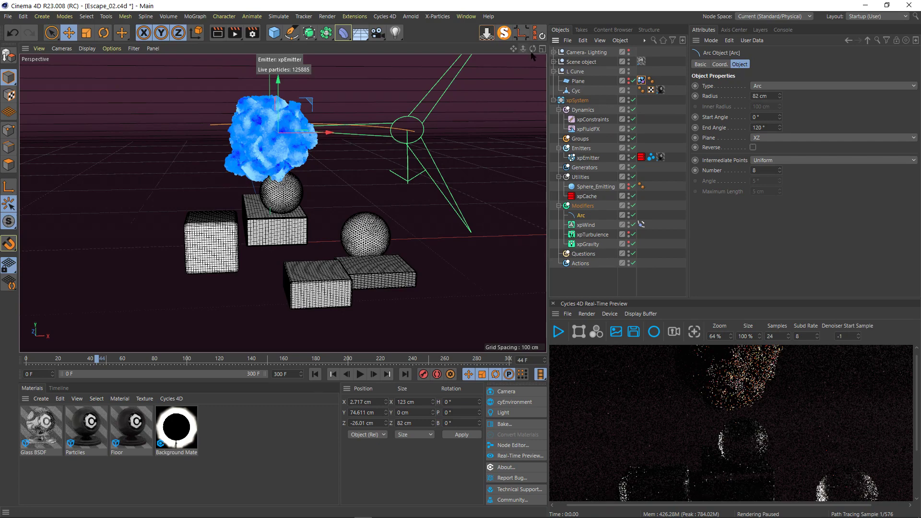
{"action": "mouse_move", "coordinate": [533, 49]}
{"action": "left_mouse_down"}
{"action": "mouse_move", "coordinate": [513, 51]}
{"action": "mouse_move", "coordinate": [532, 53]}
{"action": "left_mouse_up"}
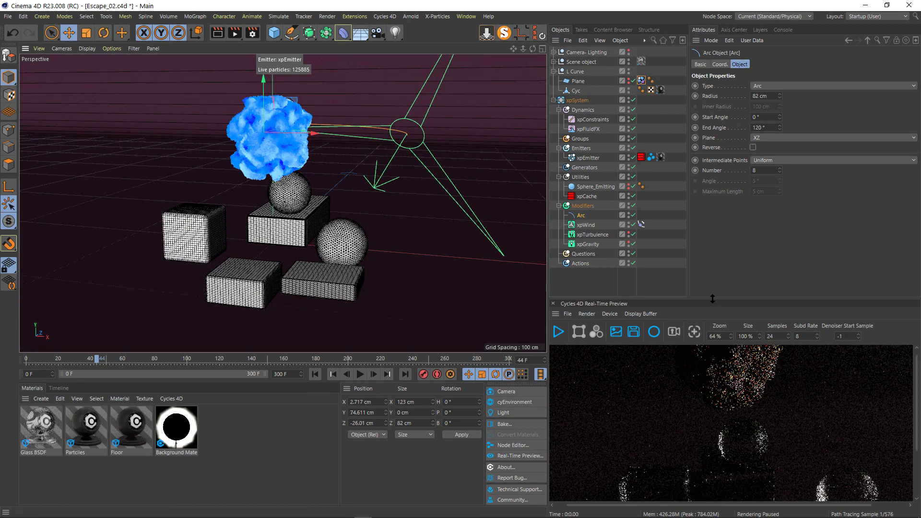
{"action": "left_click_drag", "start_coordinate": [714, 305], "coordinate": [710, 262]}
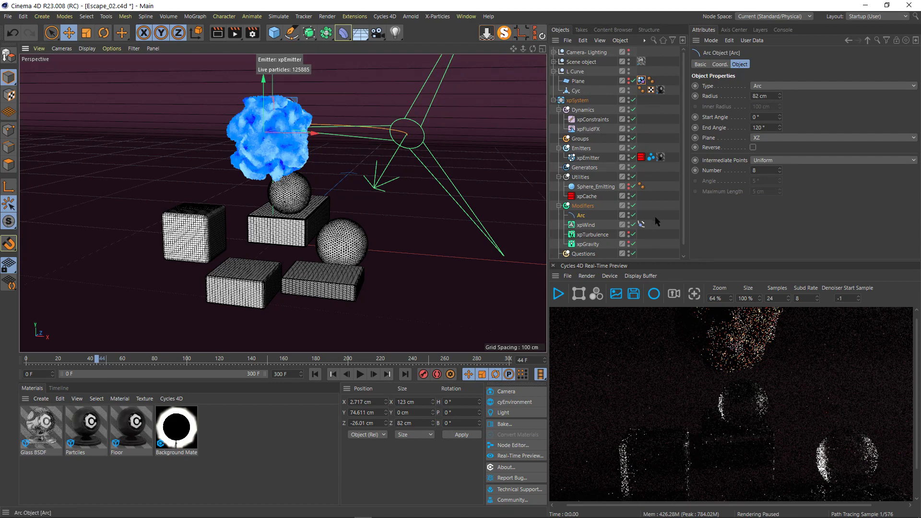
Step: Set the xpEmitter particle radius to 1.5 cm, disable xpCache, and replay the simulation from the first frame
{"action": "left_click", "coordinate": [591, 120]}
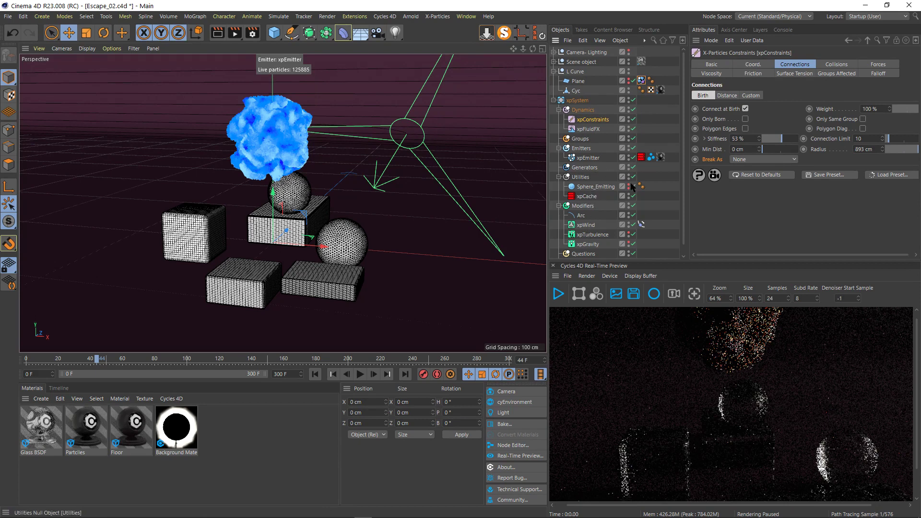
{"action": "left_click", "coordinate": [589, 159]}
{"action": "left_click", "coordinate": [738, 167]}
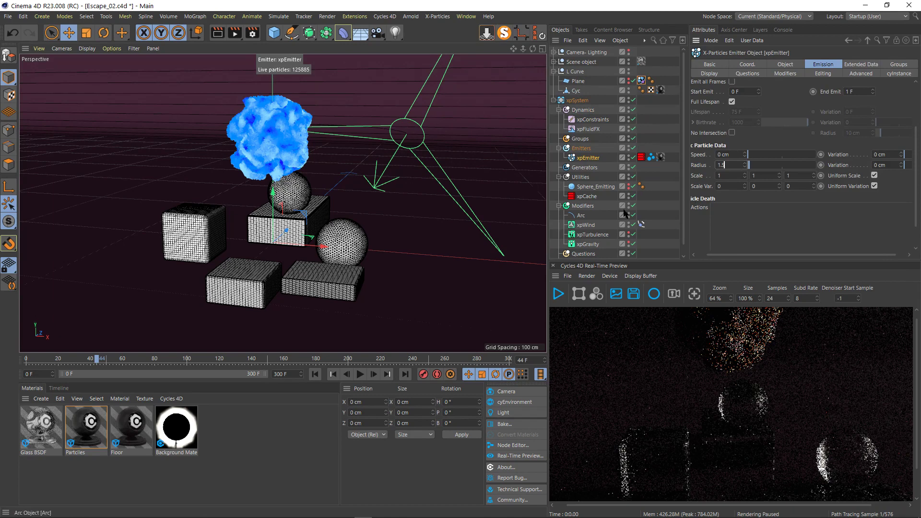
{"action": "left_click", "coordinate": [633, 196]}
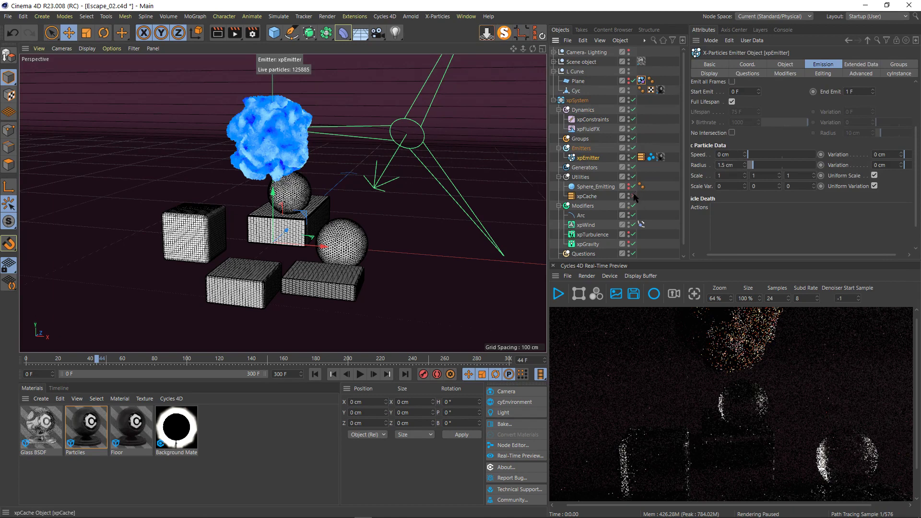
{"action": "left_click", "coordinate": [314, 375]}
{"action": "left_click", "coordinate": [360, 375]}
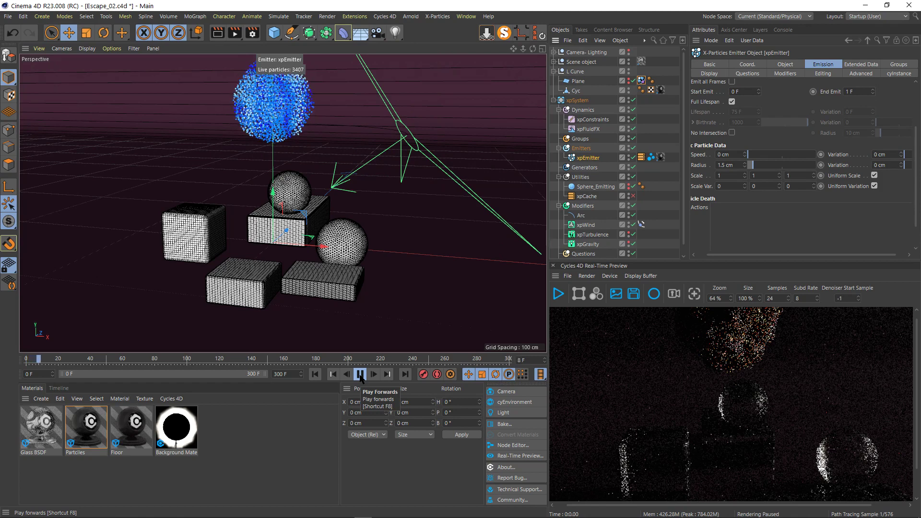
Step: Reset the simulation to the first frame, lower Sphere_Emitting to a Y position of about 54.5 cm, and play the simulation
{"action": "left_click", "coordinate": [360, 374]}
{"action": "left_click", "coordinate": [315, 375]}
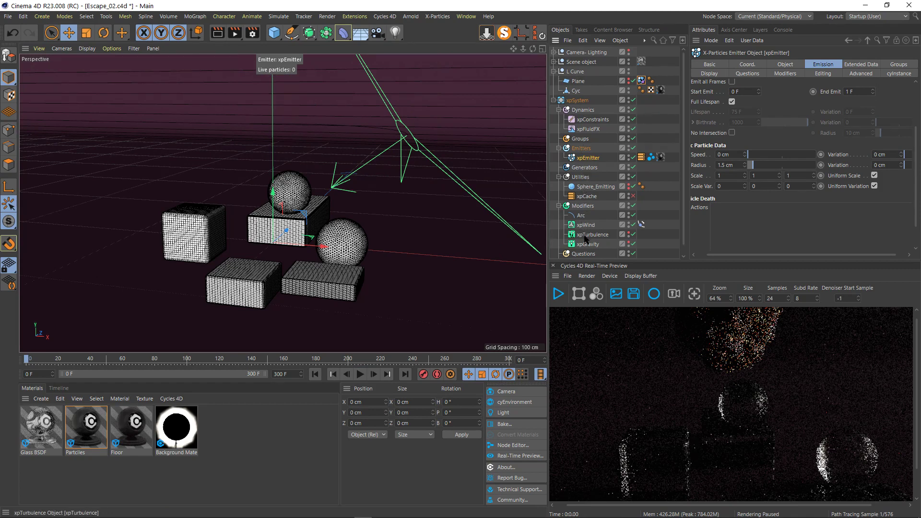
{"action": "scroll", "coordinate": [586, 240], "scroll_direction": "down", "scroll_amount": 1}
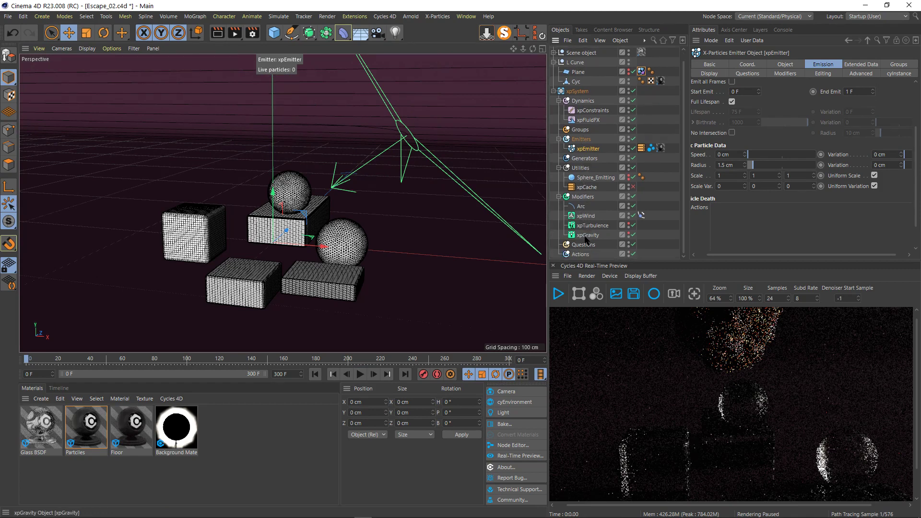
{"action": "left_click", "coordinate": [596, 178]}
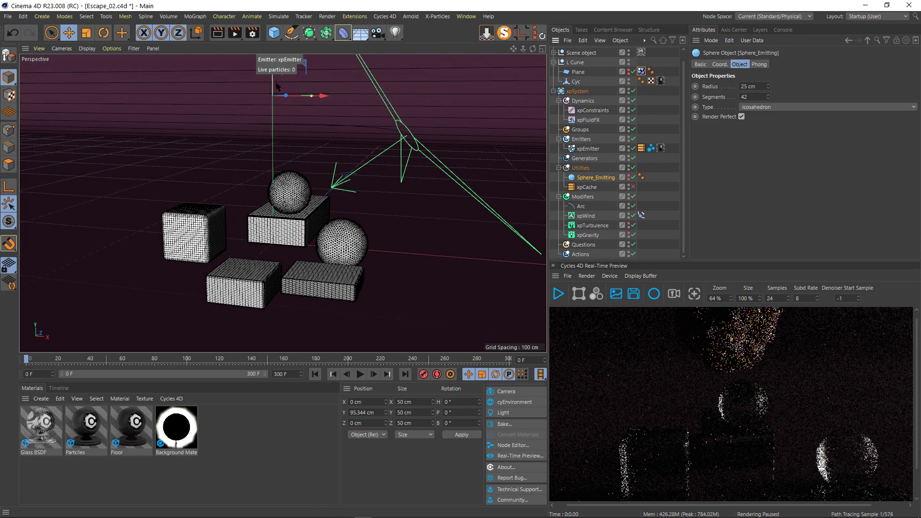
{"action": "left_click_drag", "start_coordinate": [274, 85], "coordinate": [272, 131]}
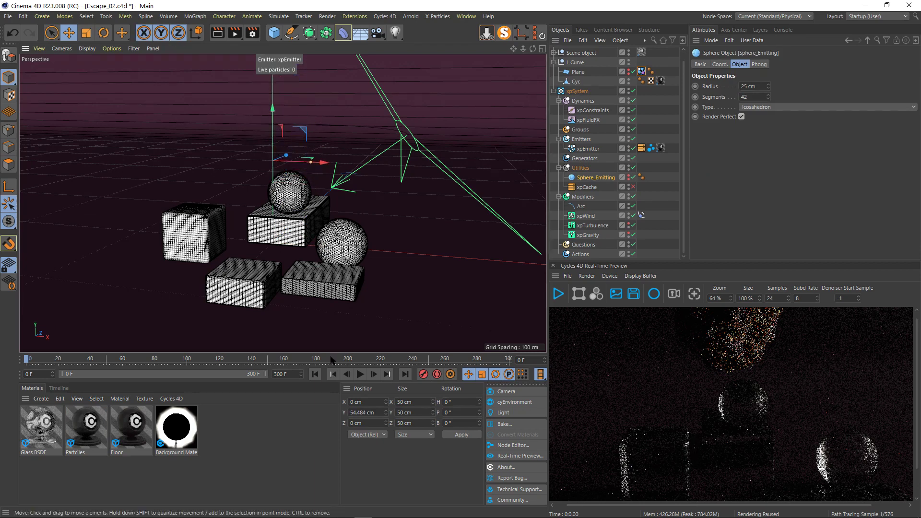
{"action": "left_click", "coordinate": [361, 374]}
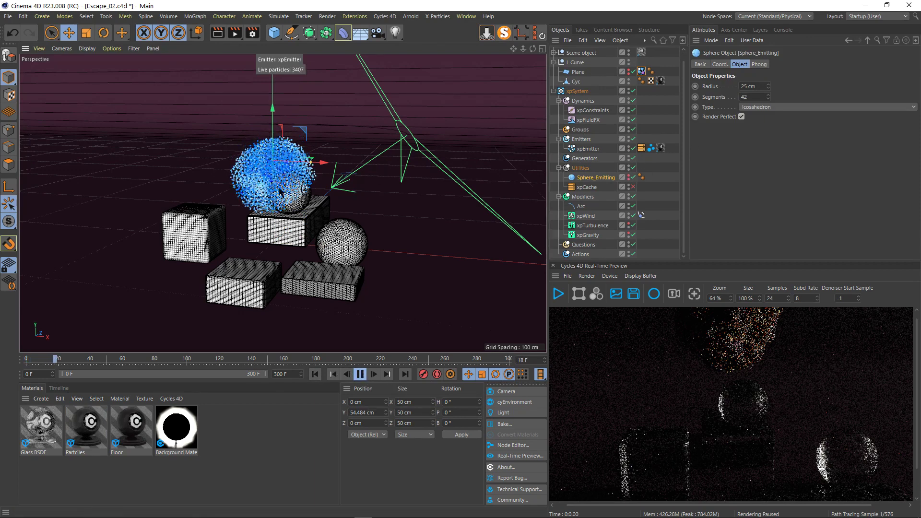
Step: Set the xpConstraints birth connections to break as Relative Connected with a Break value of 162%
{"action": "left_click", "coordinate": [593, 110]}
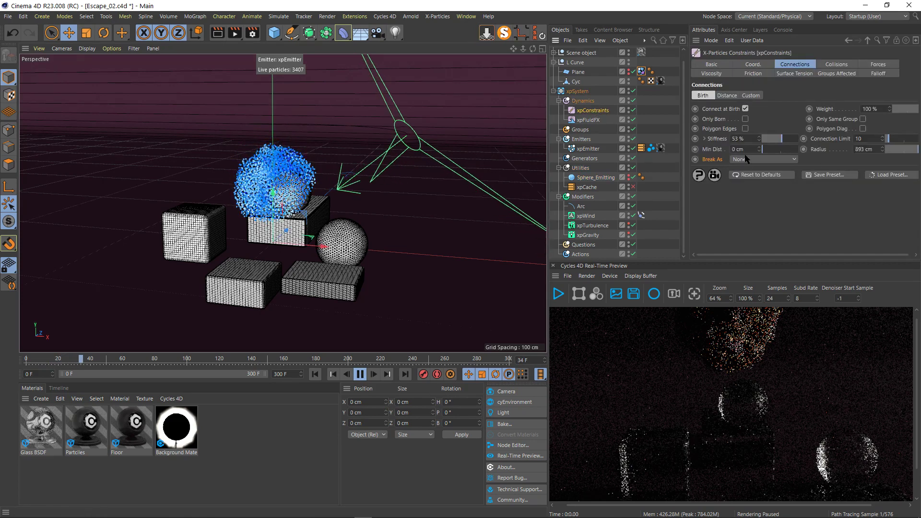
{"action": "left_click", "coordinate": [763, 159]}
{"action": "left_click", "coordinate": [747, 181]}
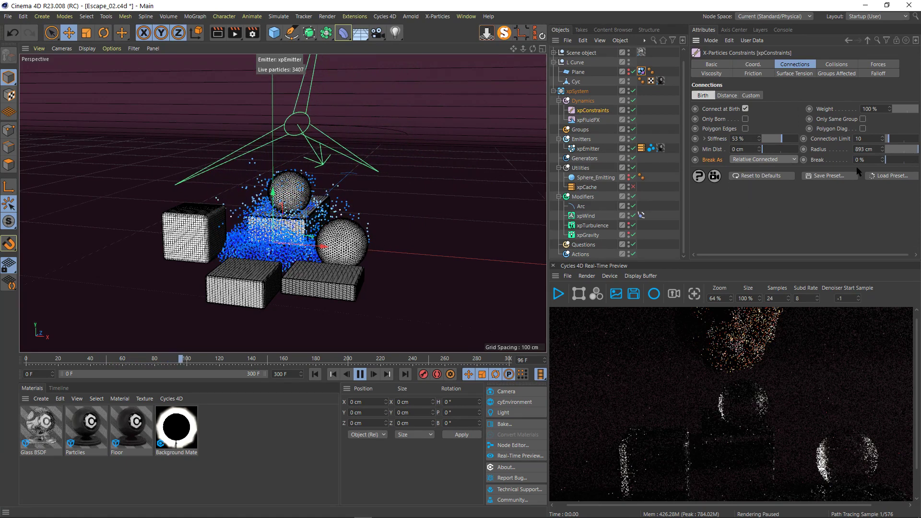
{"action": "left_click_drag", "start_coordinate": [887, 160], "coordinate": [910, 164]}
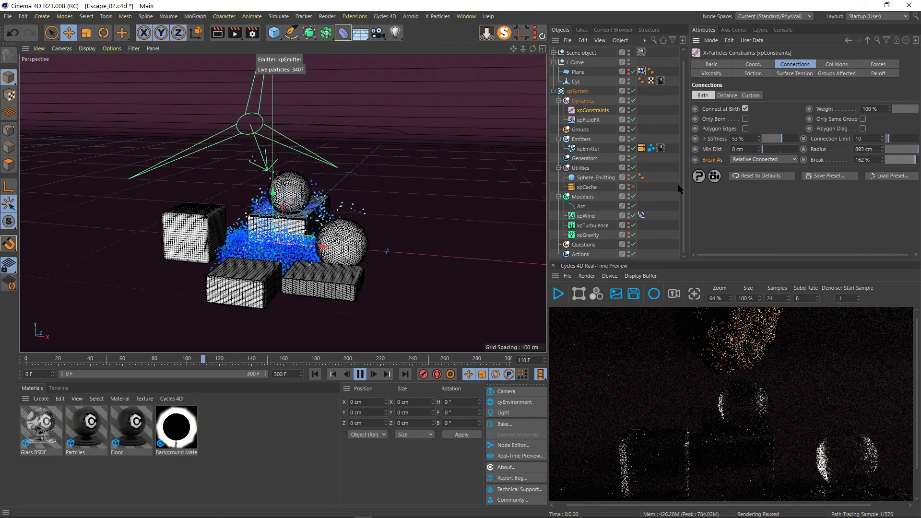
{"action": "left_click_drag", "start_coordinate": [687, 185], "coordinate": [662, 185]}
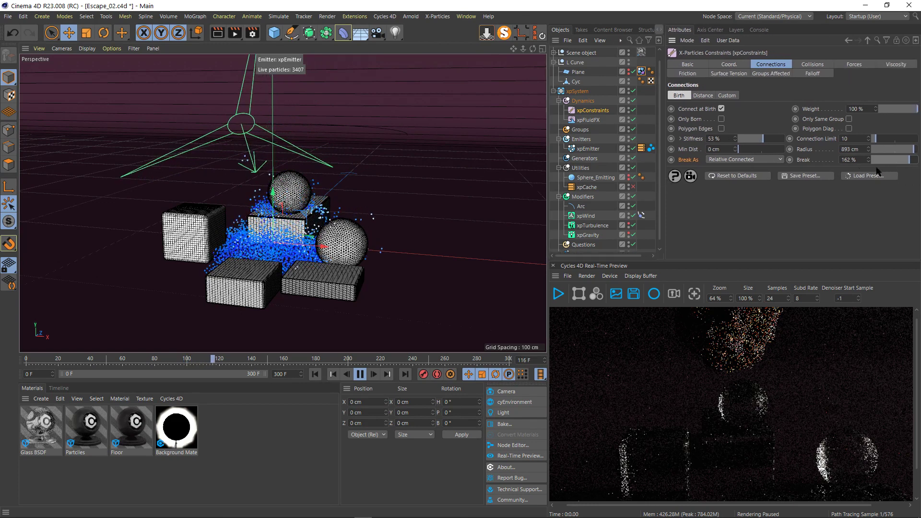
Step: Test lower Break values for the xpConstraints birth connections during playback, finishing at 56%, and pause the simulation
{"action": "left_click_drag", "start_coordinate": [911, 161], "coordinate": [875, 164]}
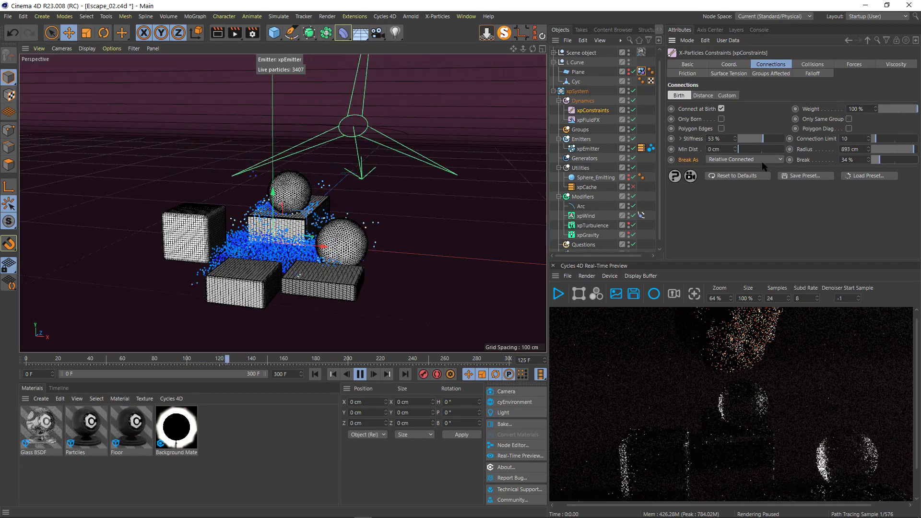
{"action": "left_click", "coordinate": [892, 162]}
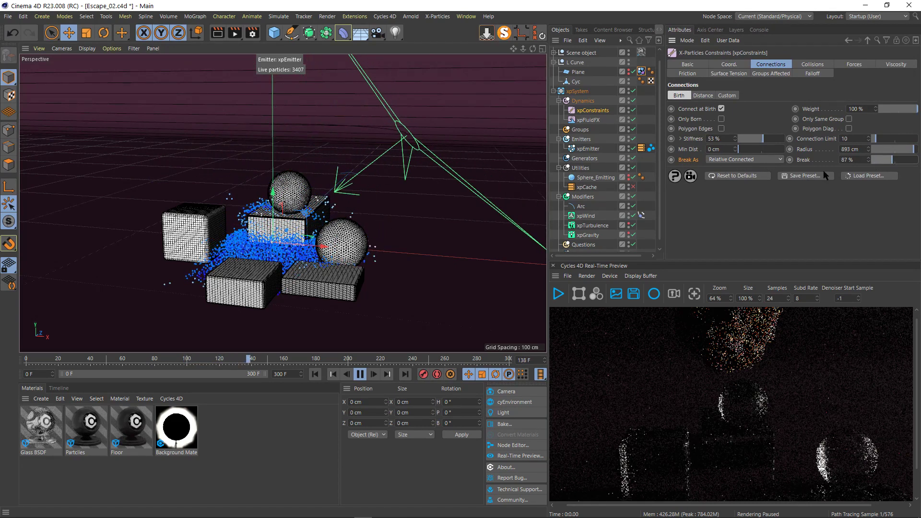
{"action": "left_click_drag", "start_coordinate": [886, 164], "coordinate": [885, 163]}
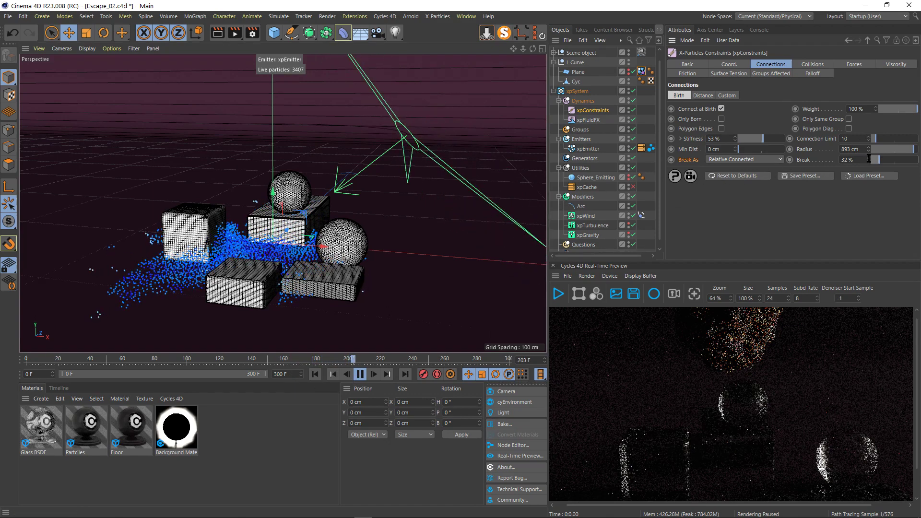
{"action": "mouse_move", "coordinate": [877, 160]}
{"action": "left_mouse_down"}
{"action": "mouse_move", "coordinate": [907, 164]}
{"action": "mouse_move", "coordinate": [873, 162]}
{"action": "mouse_move", "coordinate": [884, 163]}
{"action": "left_mouse_up"}
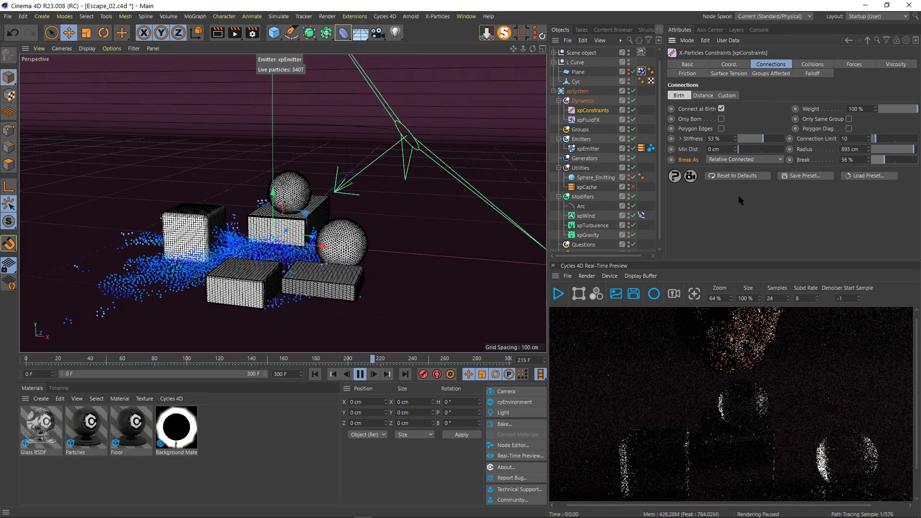
{"action": "left_click", "coordinate": [360, 374]}
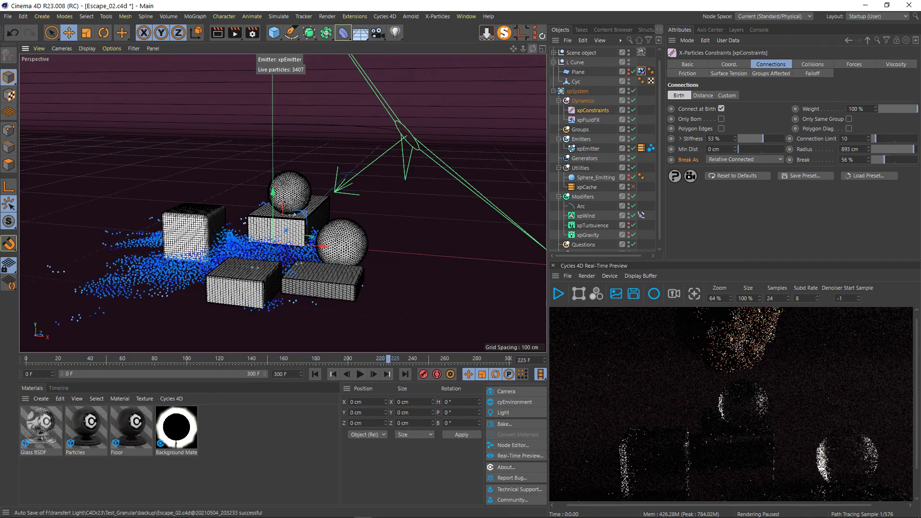
Step: Set Break As to None for the birth connections, replay the simulation from the start, and pause it at frame 81
{"action": "left_click_drag", "start_coordinate": [533, 49], "coordinate": [554, 37]}
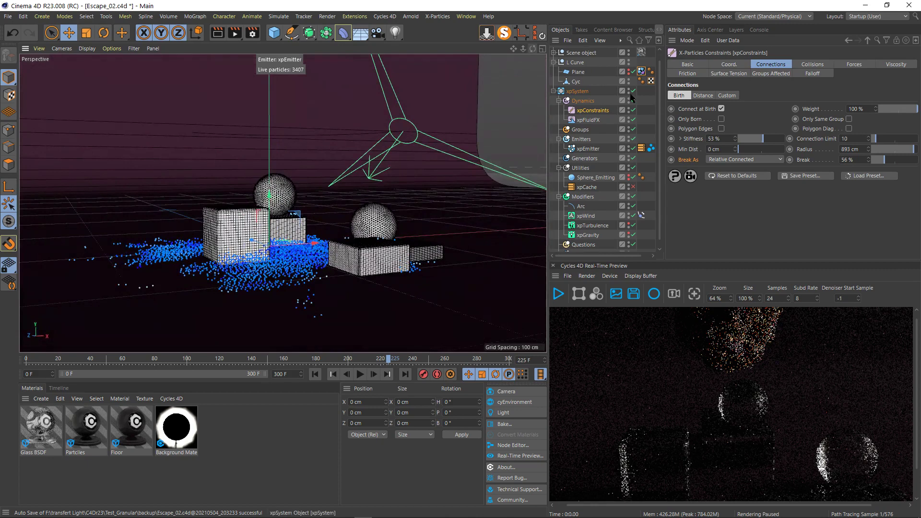
{"action": "left_click", "coordinate": [739, 161]}
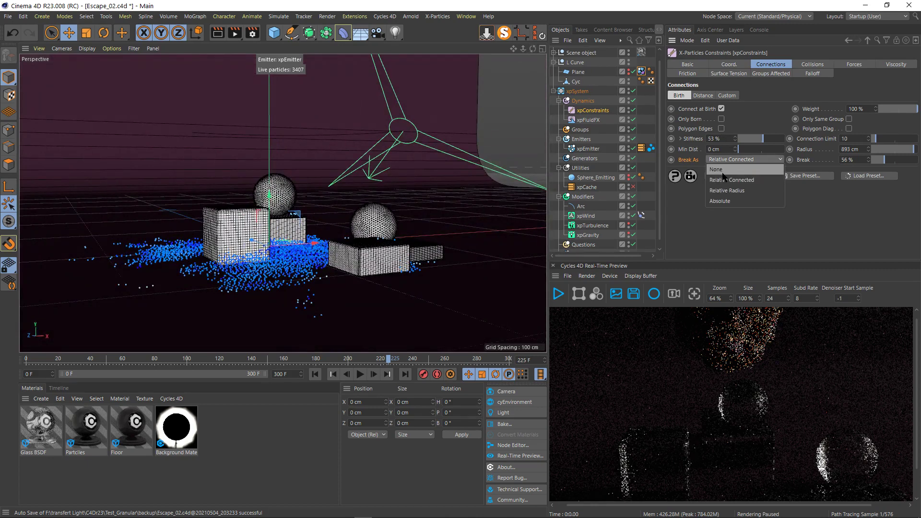
{"action": "left_click", "coordinate": [723, 169]}
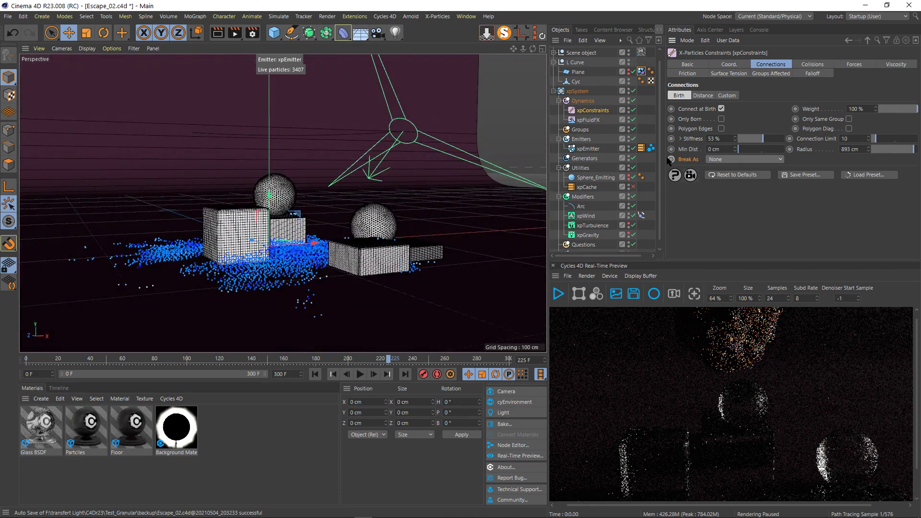
{"action": "left_click", "coordinate": [361, 375]}
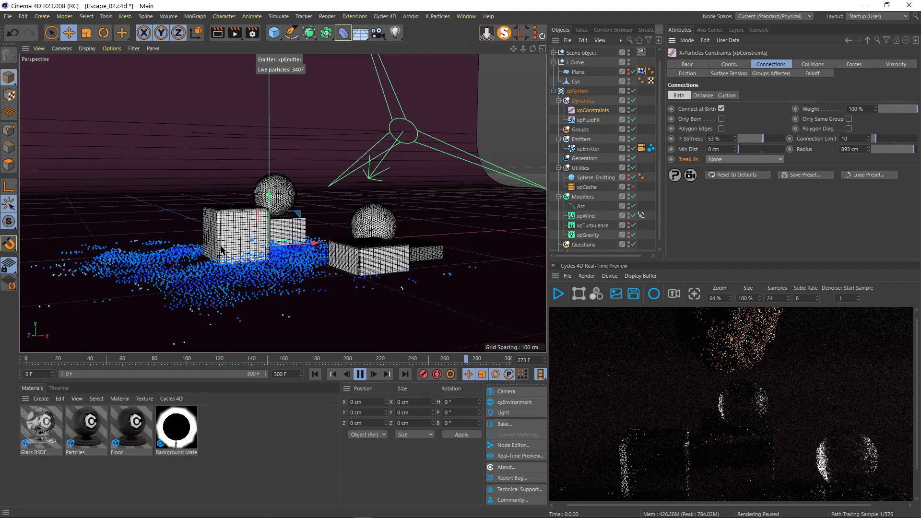
{"action": "right_click_drag", "start_coordinate": [282, 203], "coordinate": [255, 203], "text": "alt"}
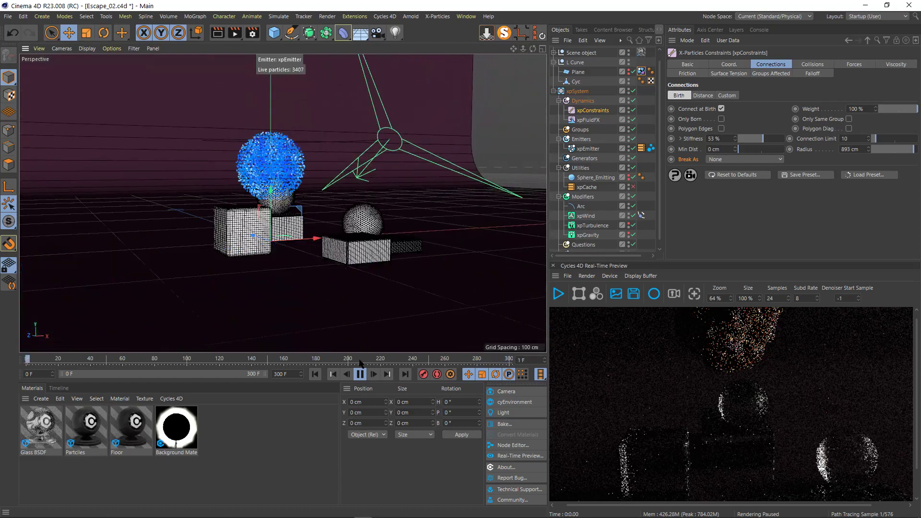
{"action": "left_click", "coordinate": [361, 375]}
{"action": "left_click", "coordinate": [361, 375]}
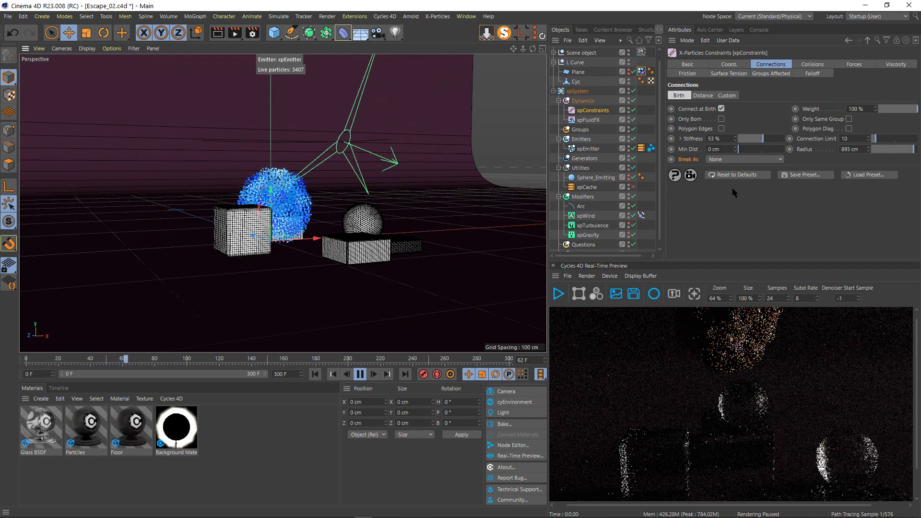
{"action": "left_click", "coordinate": [360, 376]}
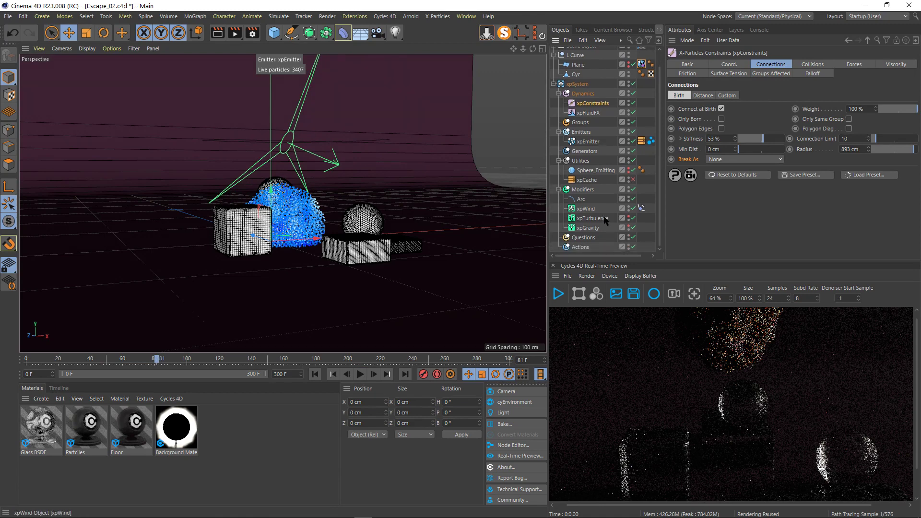
Step: Open the Particles material's node graph and move the Particle Info node farther from the Hue Saturation Value nodes
{"action": "scroll", "coordinate": [606, 222], "scroll_direction": "down", "scroll_amount": 1}
{"action": "double_click", "coordinate": [82, 428]}
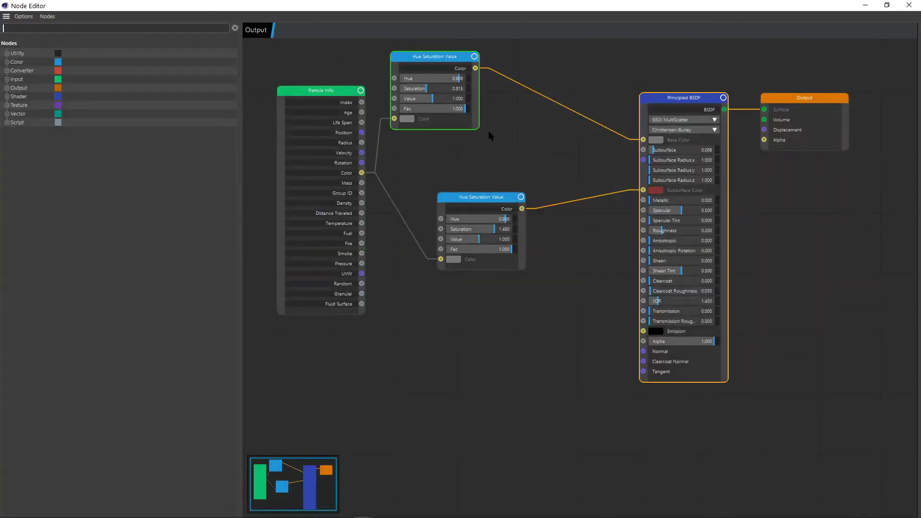
{"action": "middle_click_drag", "start_coordinate": [489, 131], "coordinate": [572, 174]}
{"action": "left_click", "coordinate": [386, 127]}
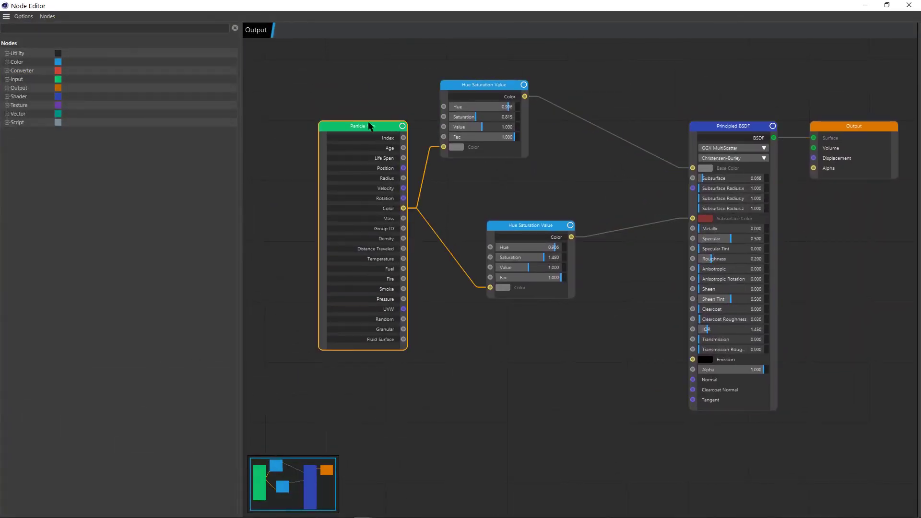
{"action": "left_click_drag", "start_coordinate": [369, 126], "coordinate": [341, 125]}
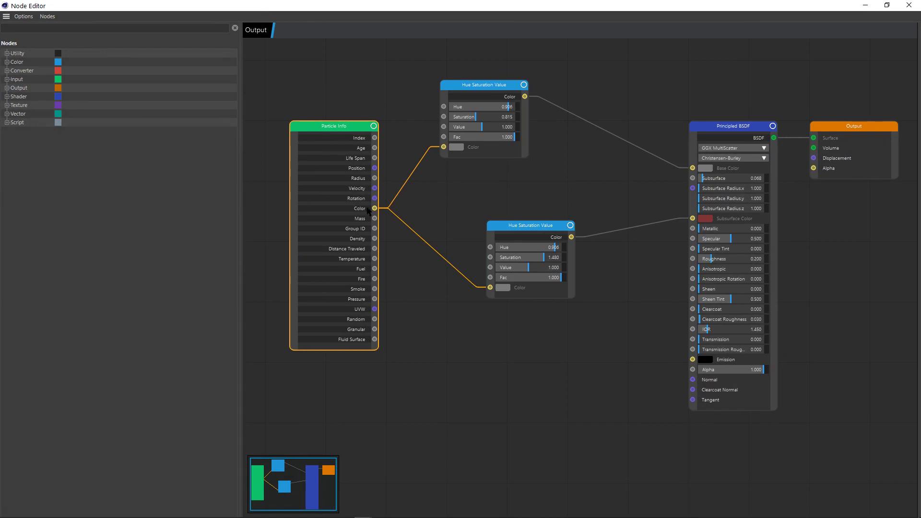
Step: Review the xpEmitter's Display settings for the particle gradient color, moving the Node Editor aside and back
{"action": "left_click_drag", "start_coordinate": [450, 5], "coordinate": [488, 331]}
{"action": "left_click", "coordinate": [590, 143]}
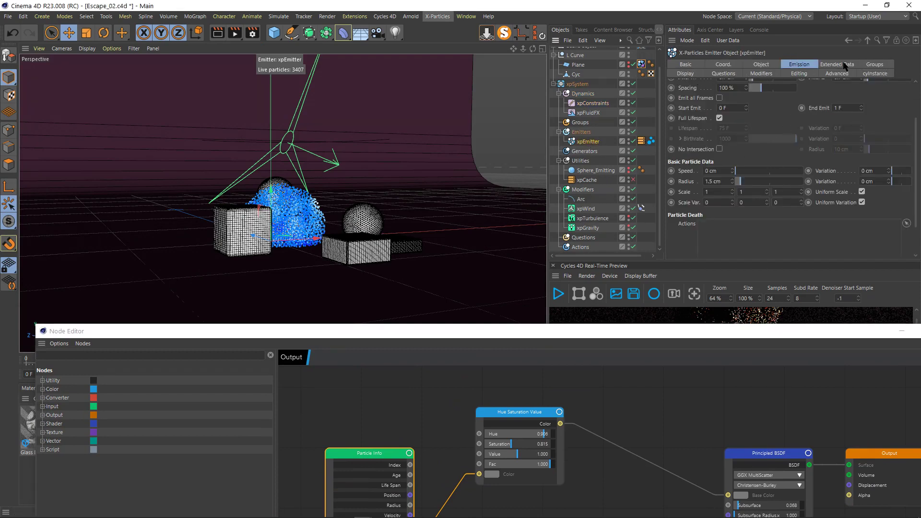
{"action": "left_click", "coordinate": [686, 77]}
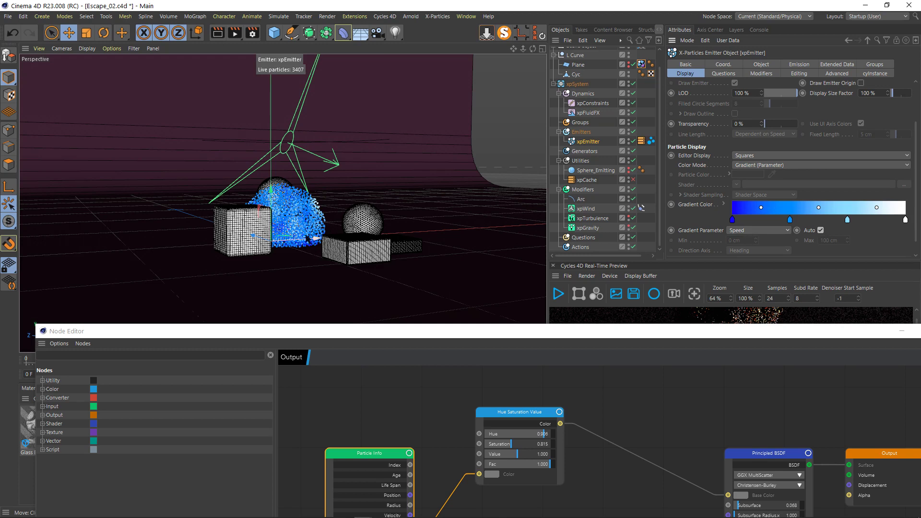
{"action": "left_click", "coordinate": [594, 337]}
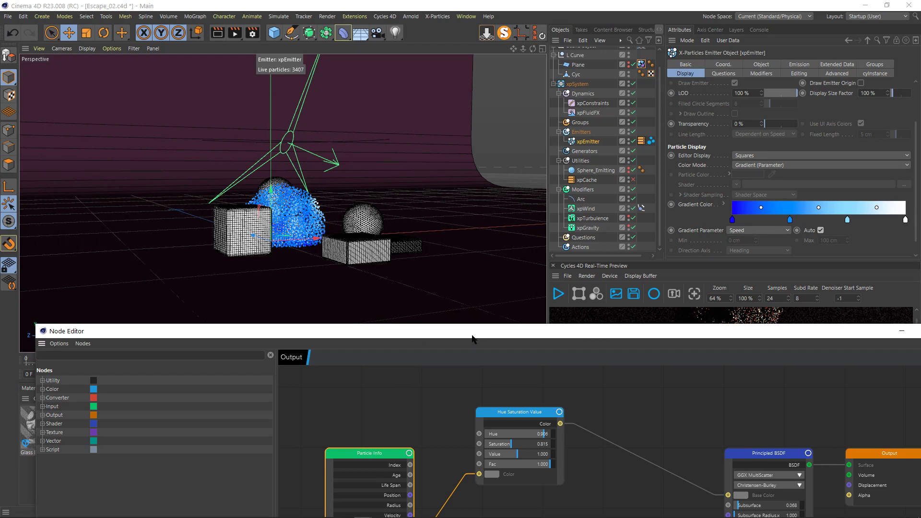
{"action": "left_click_drag", "start_coordinate": [473, 339], "coordinate": [460, 35]}
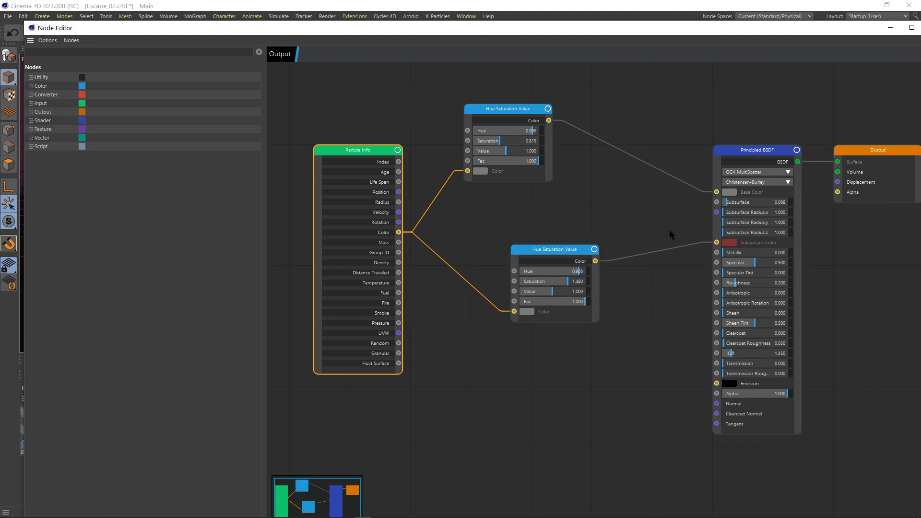
Step: Move the Principled BSDF node closer to the Hue Saturation Value nodes and close the Node Editor
{"action": "left_click", "coordinate": [775, 155]}
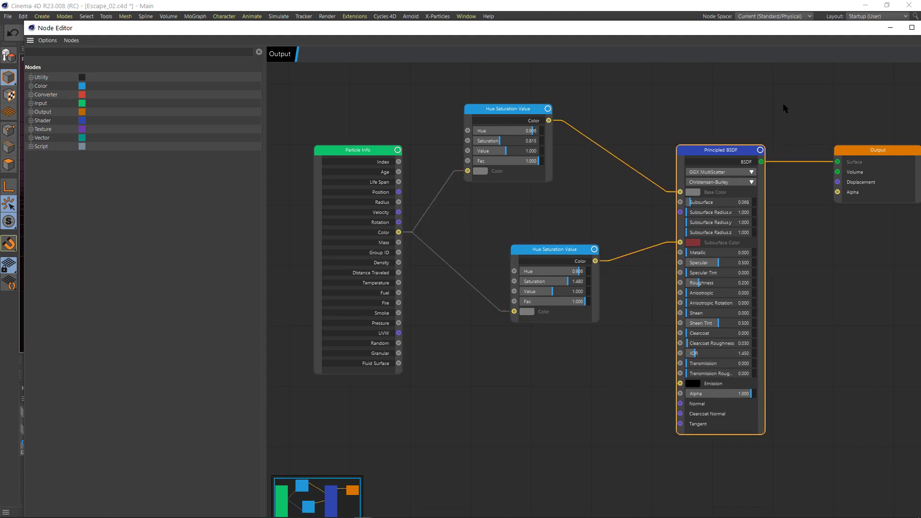
{"action": "left_click_drag", "start_coordinate": [846, 31], "coordinate": [805, 44]}
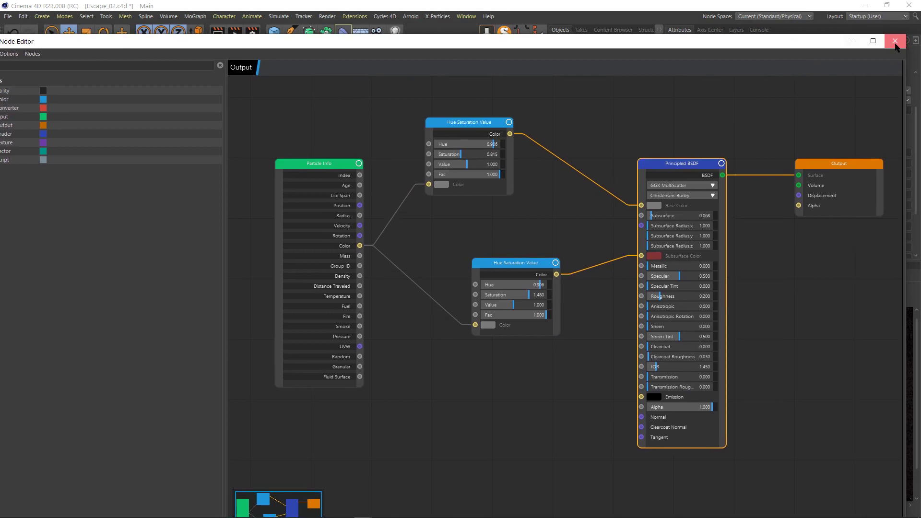
{"action": "left_click", "coordinate": [895, 42]}
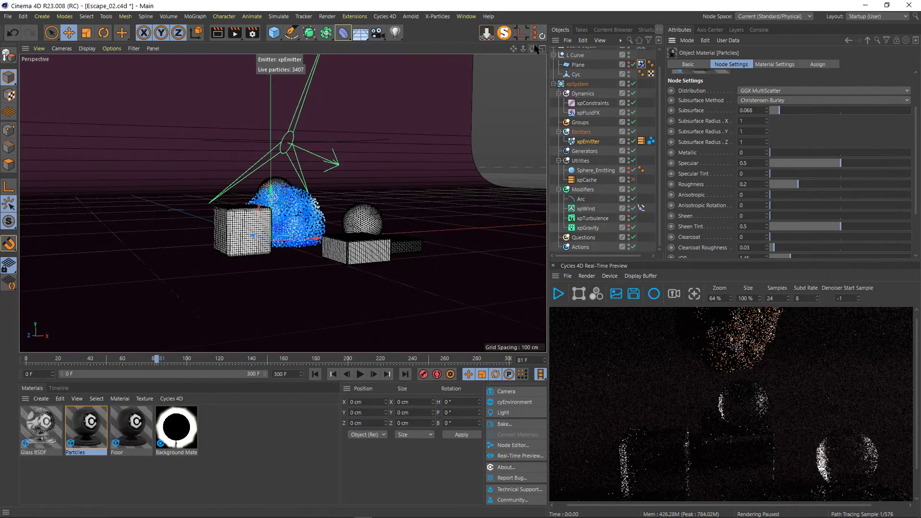
{"action": "left_click_drag", "start_coordinate": [532, 49], "coordinate": [504, 71]}
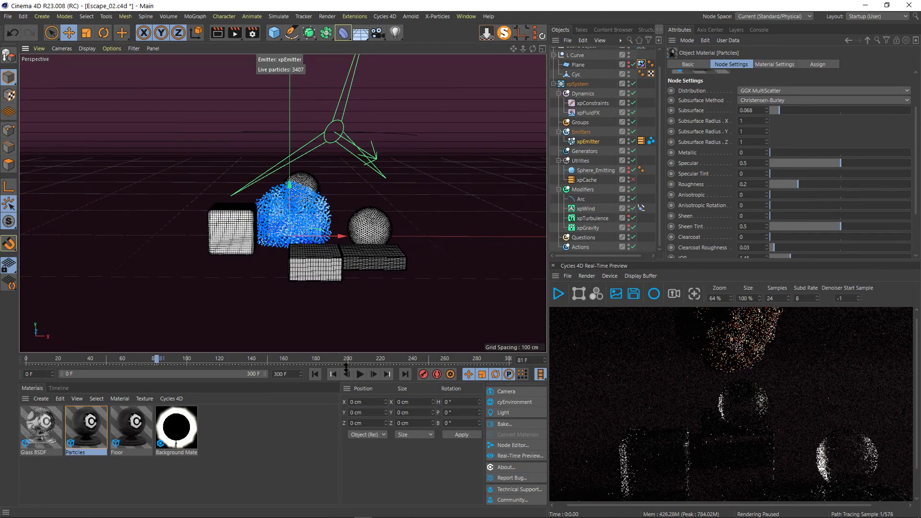
{"action": "left_click_drag", "start_coordinate": [346, 366], "coordinate": [346, 357]}
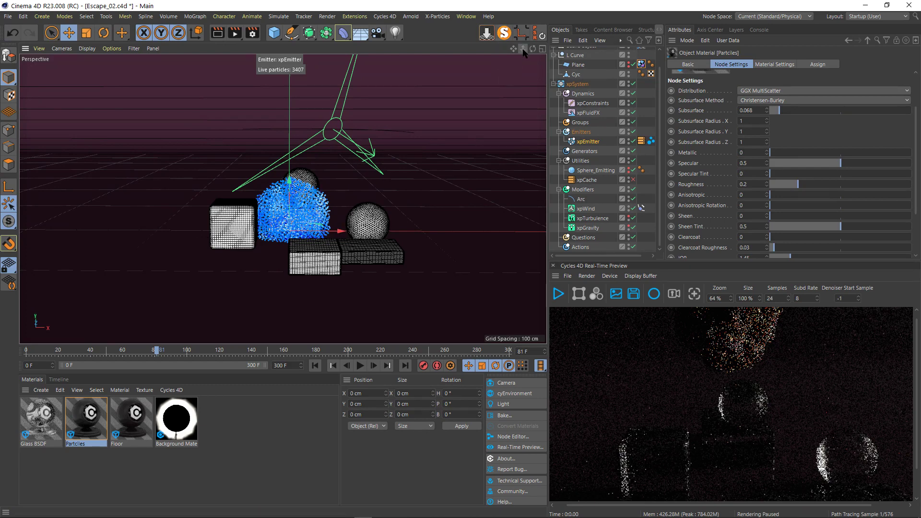
{"action": "right_click_drag", "start_coordinate": [283, 199], "coordinate": [307, 199], "text": "alt"}
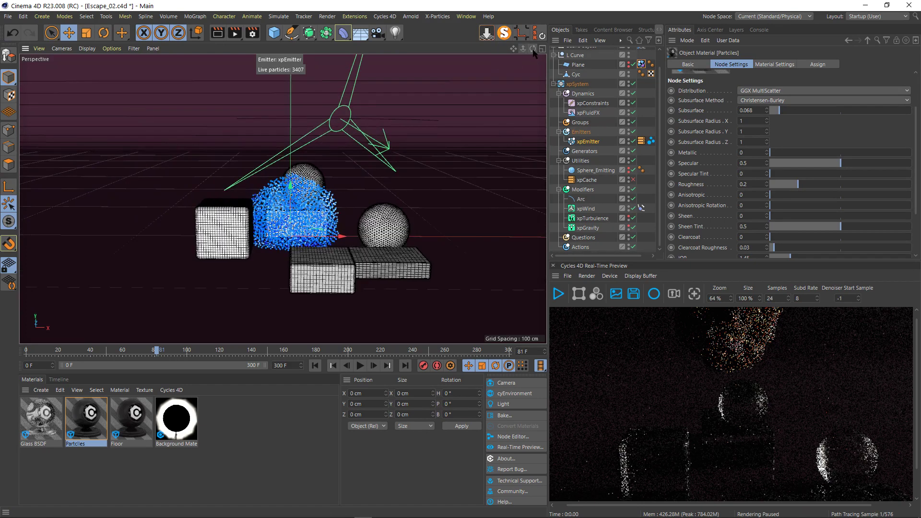
{"action": "mouse_move", "coordinate": [283, 198]}
{"action": "left_mouse_down", "text": "alt"}
{"action": "mouse_move", "coordinate": [274, 199]}
{"action": "mouse_move", "coordinate": [283, 250]}
{"action": "mouse_move", "coordinate": [283, 182]}
{"action": "left_mouse_up", "text": "alt"}
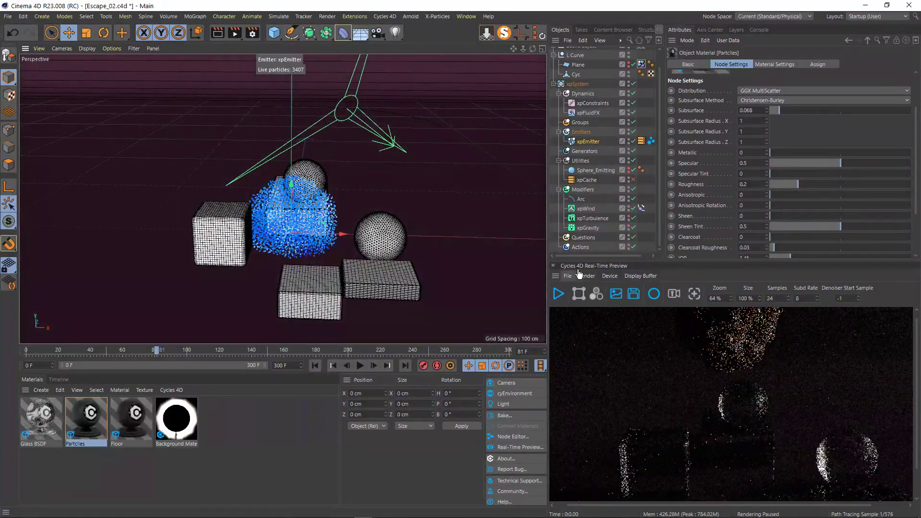
{"action": "left_click_drag", "start_coordinate": [548, 287], "coordinate": [542, 287]}
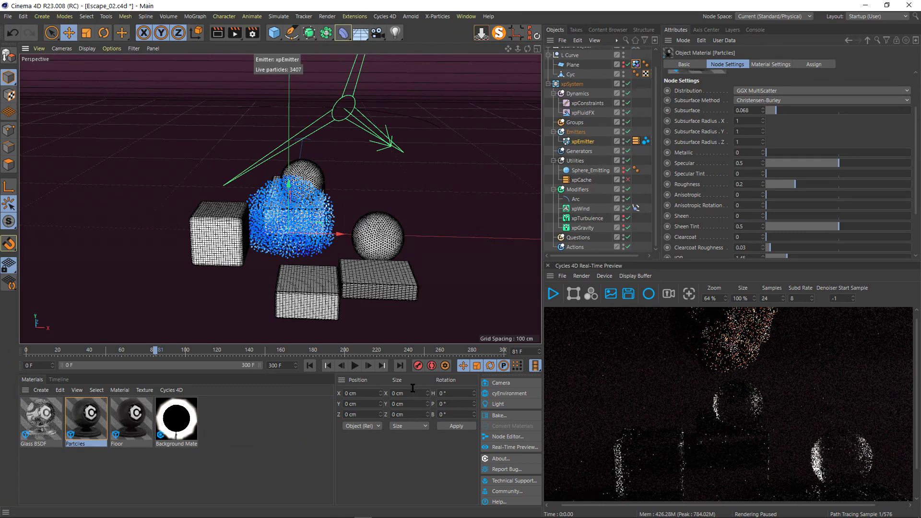
Step: Switch to Instagram in the browser, close the open post, and look through the profile's grid of posts
{"action": "key", "text": "alt+Tab"}
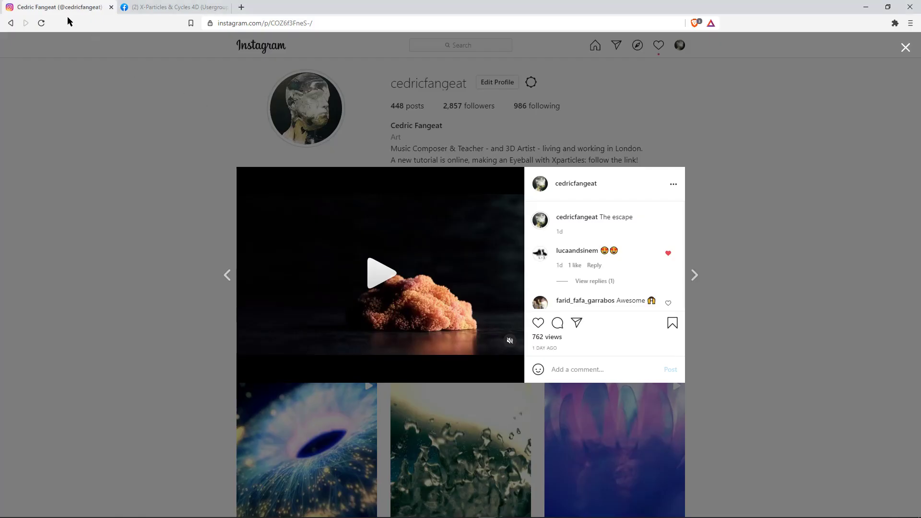
{"action": "left_click", "coordinate": [152, 214]}
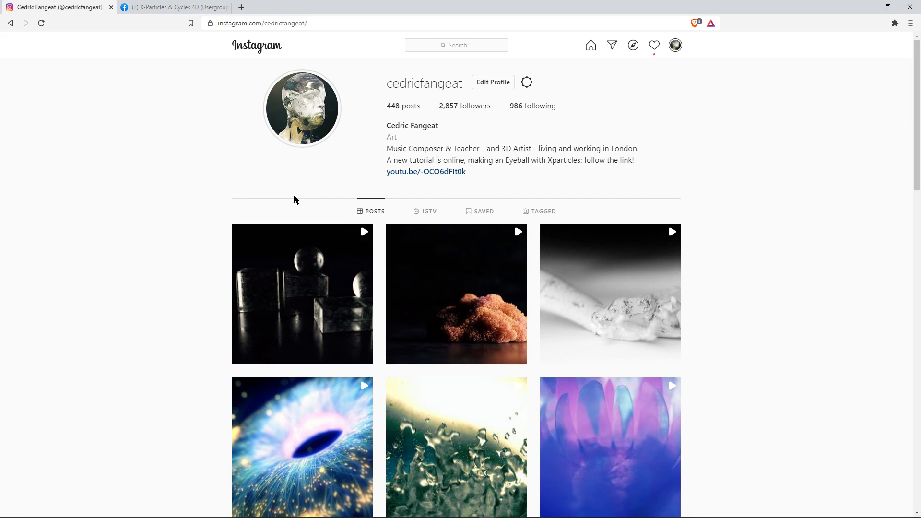
{"action": "scroll", "coordinate": [295, 196], "scroll_direction": "down", "scroll_amount": 1}
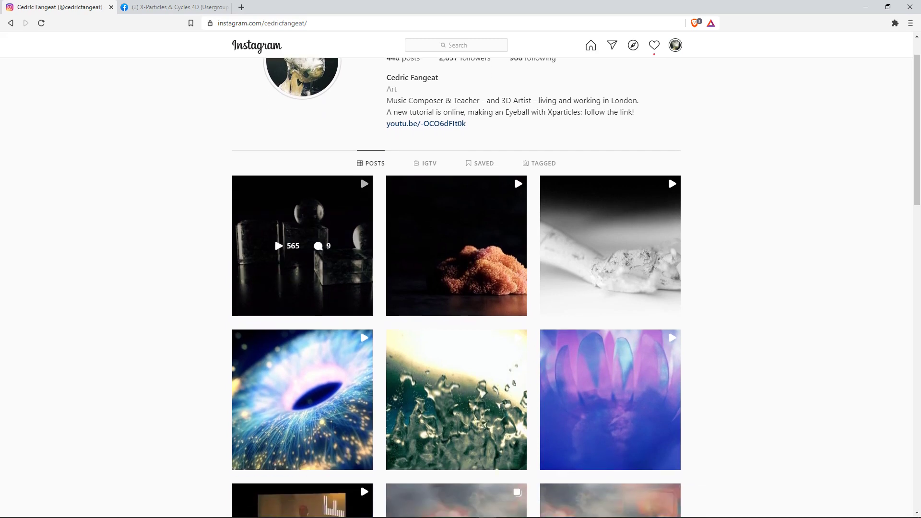
{"action": "scroll", "coordinate": [283, 216], "scroll_direction": "down", "scroll_amount": 2}
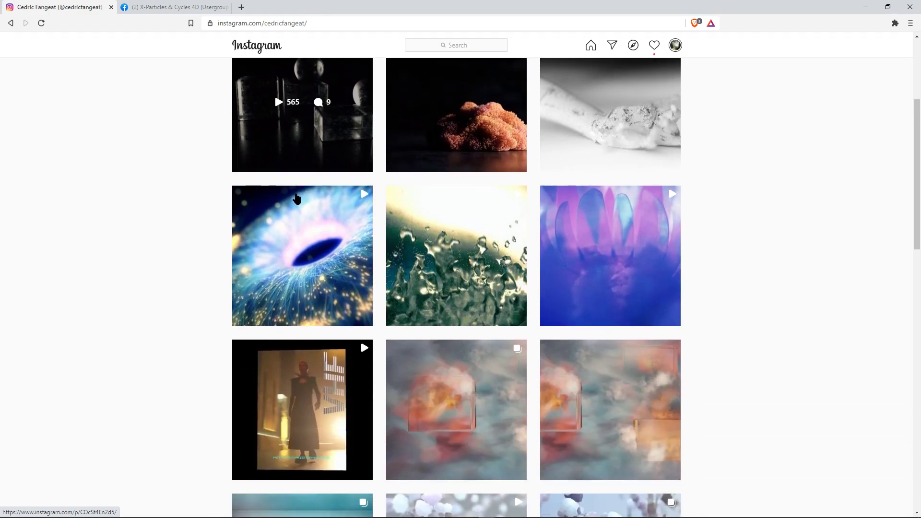
{"action": "scroll", "coordinate": [288, 216], "scroll_direction": "up", "scroll_amount": 4}
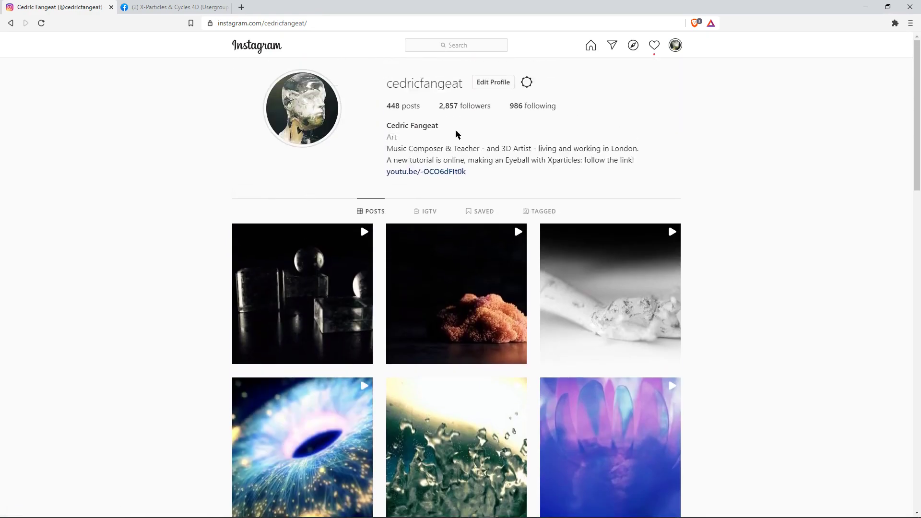